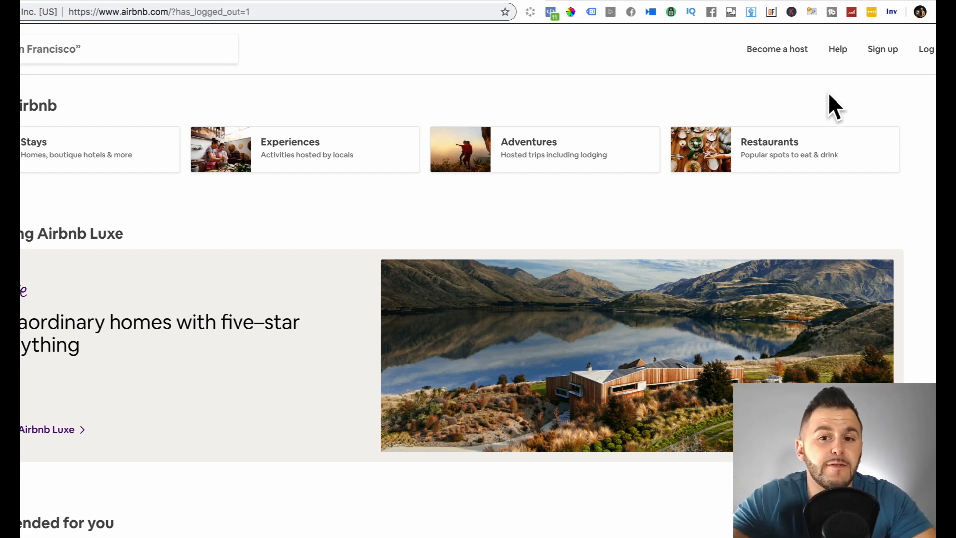
Log in to Airbnb through Google, choosing the member's Google account
left_click(927, 49)
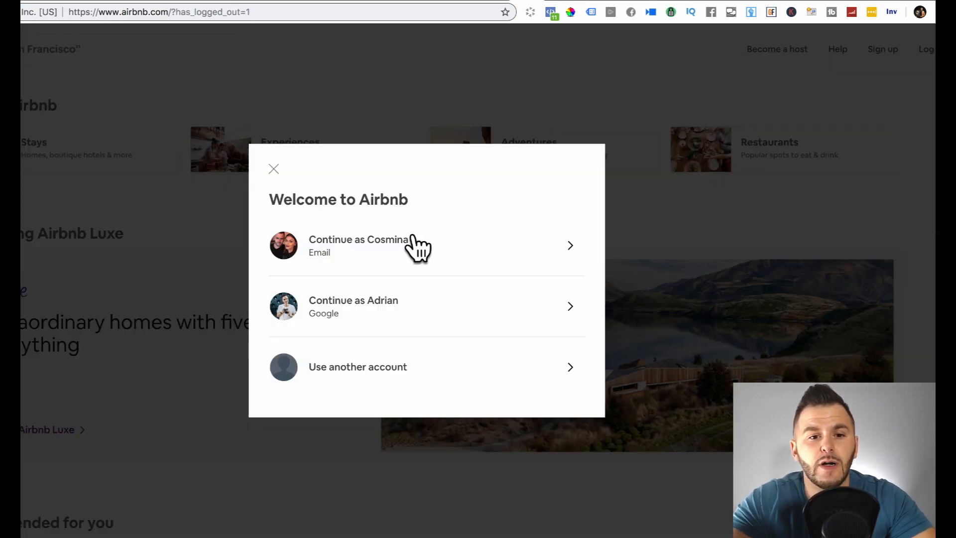
left_click(375, 321)
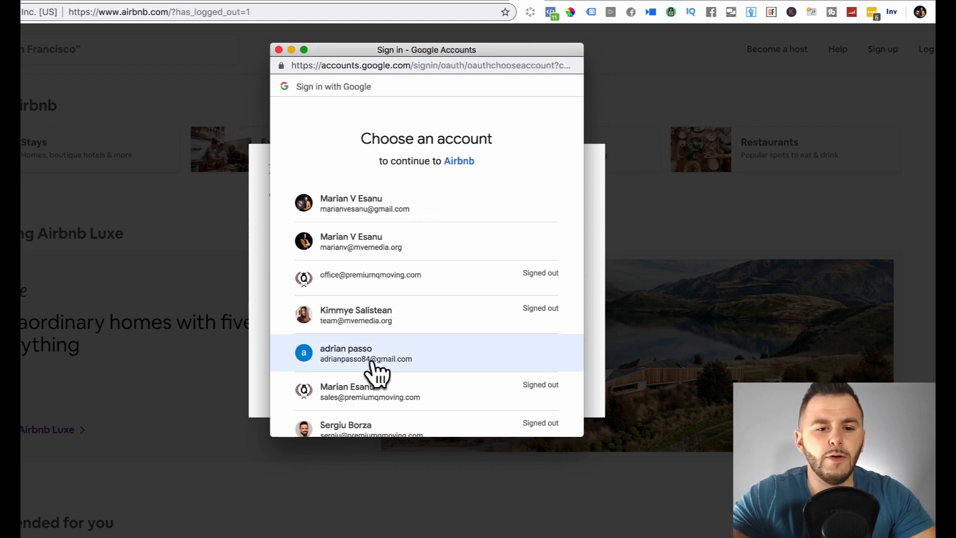
left_click(373, 354)
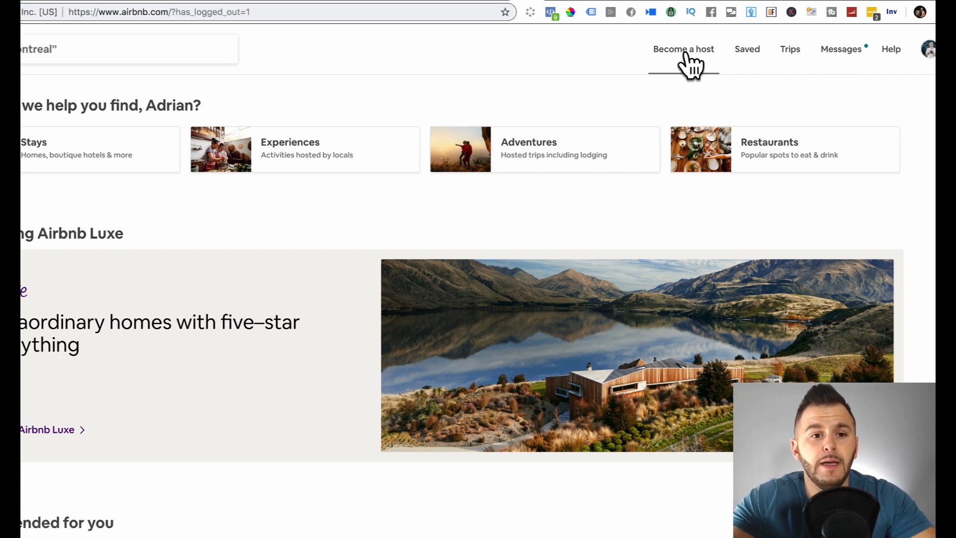
Search for Boston, MA and narrow the results to stays
left_click(107, 44)
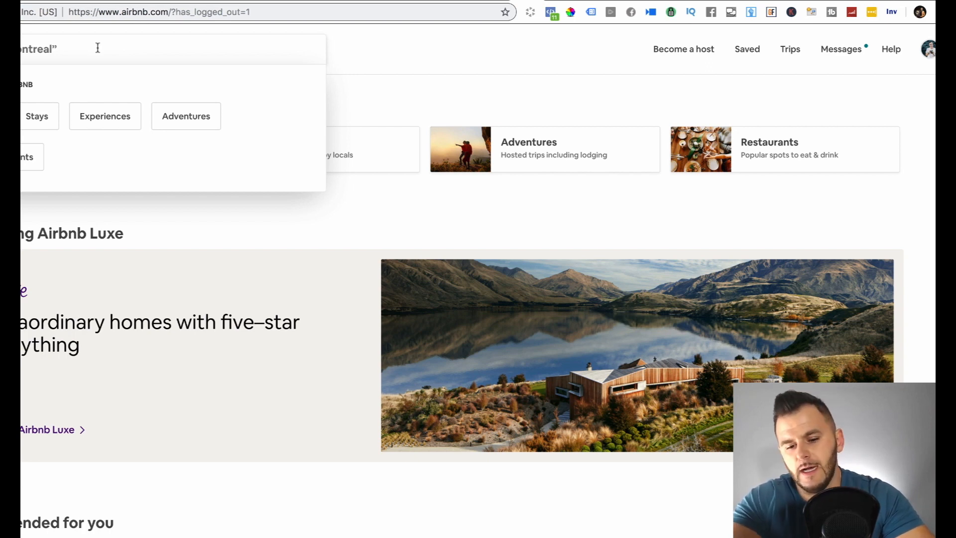
type("boston")
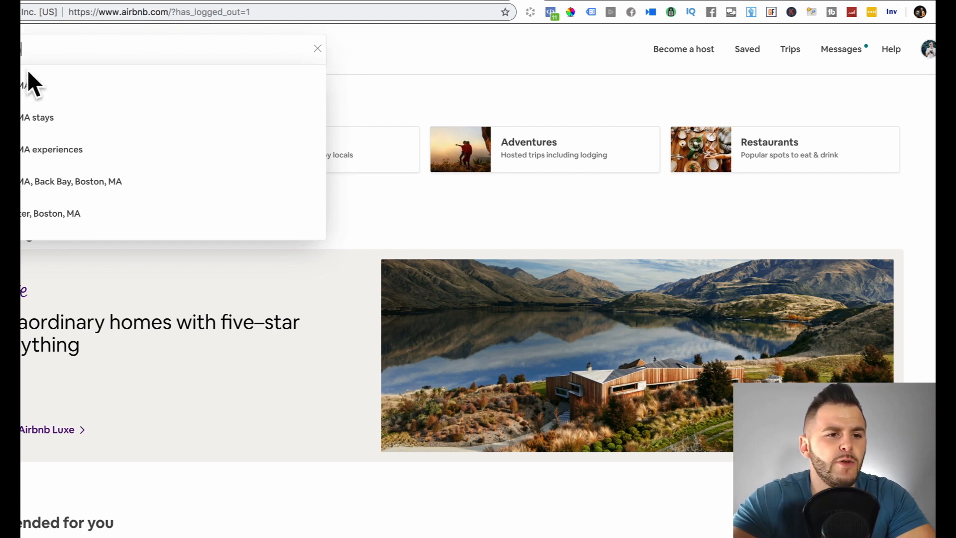
left_click(26, 82)
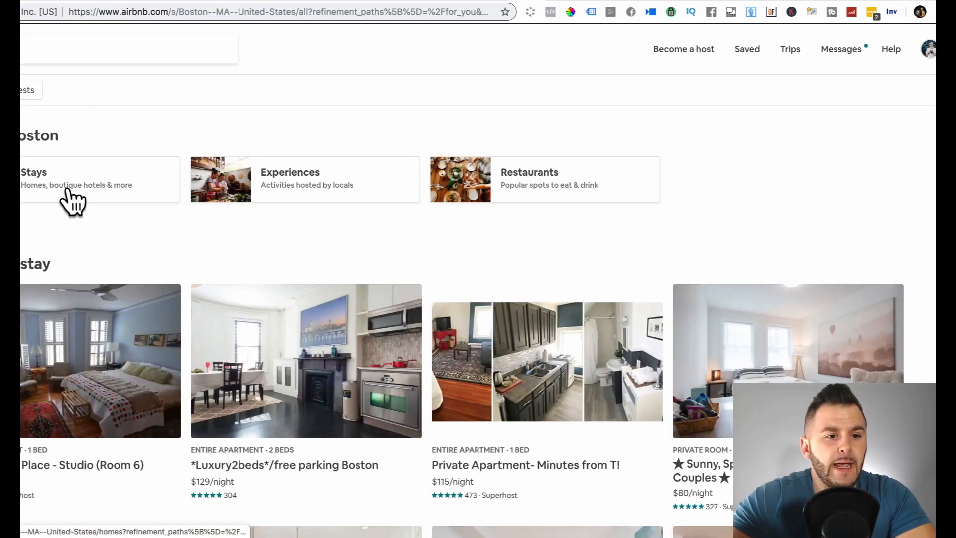
left_click(38, 191)
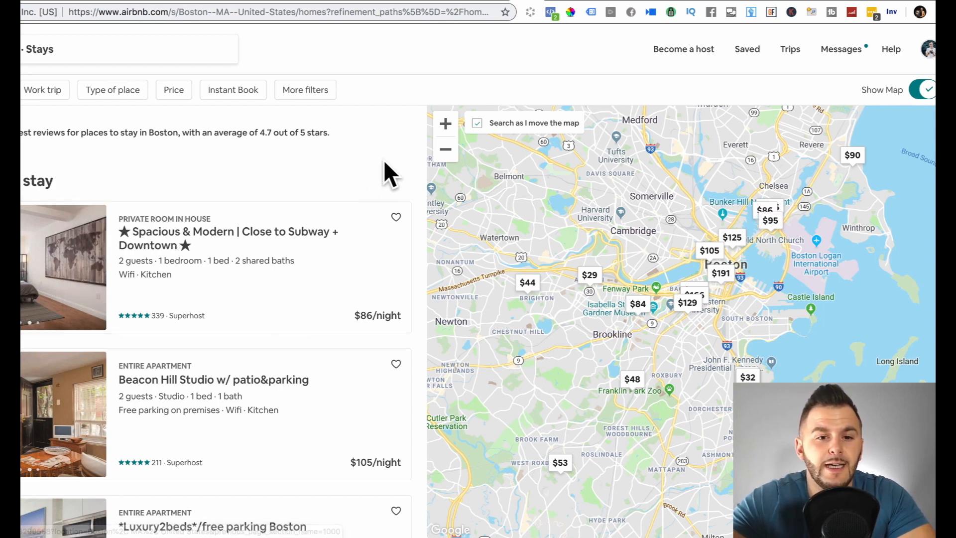
Browse the first Boston stays and open the "Spacious & Modern | Close to Subway + Downtown" listing
scroll(384, 162, "down", 3)
scroll(385, 160, "down", 2)
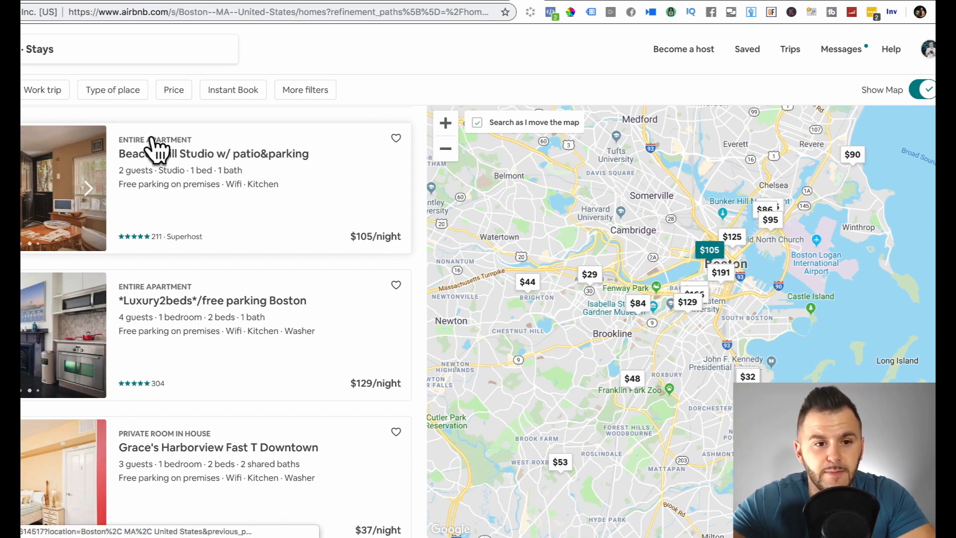
scroll(154, 149, "up", 1)
scroll(171, 219, "up", 1)
scroll(167, 214, "up", 4)
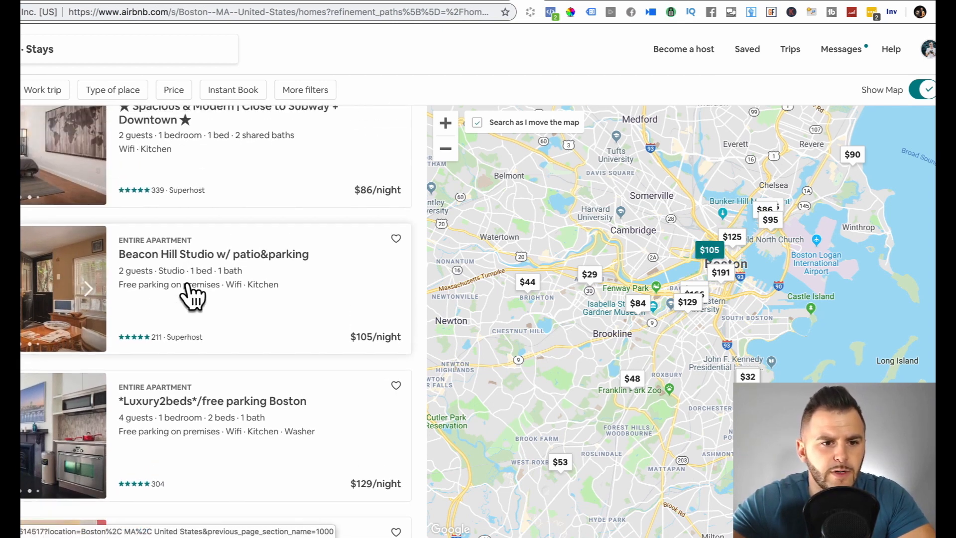
scroll(193, 293, "down", 3)
scroll(177, 273, "up", 1)
scroll(173, 264, "up", 3)
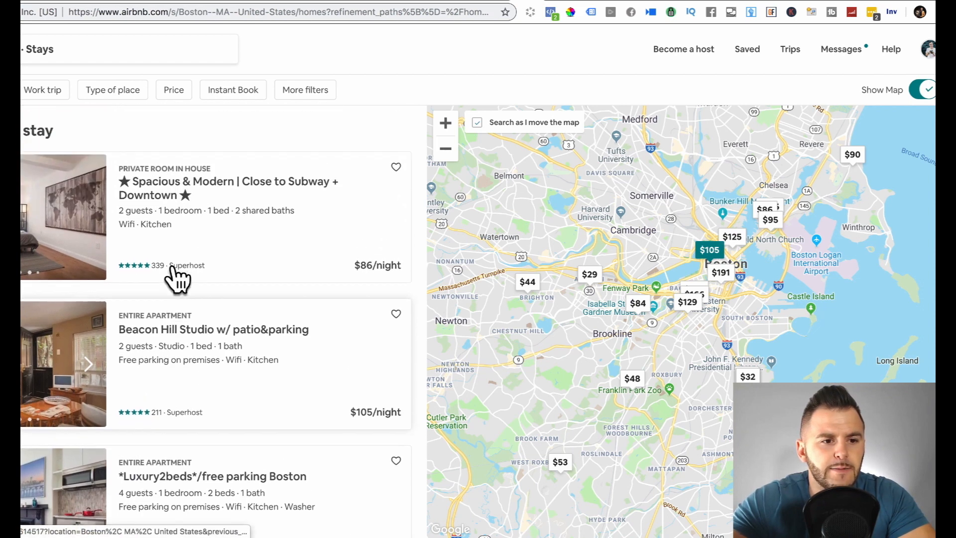
left_click(177, 279)
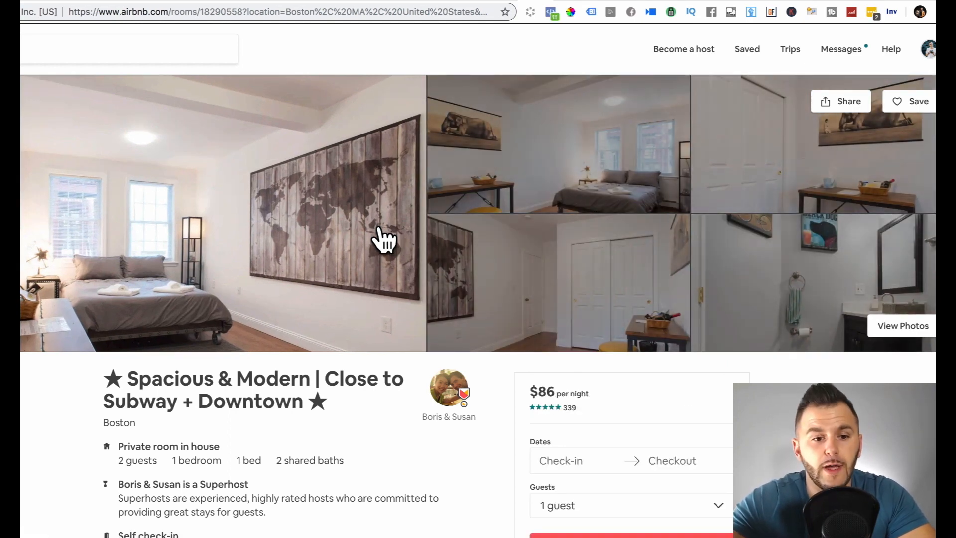
Examine the listing's photos, host details, amenities, availability calendar and guest reviews, and return to the Boston stays
scroll(384, 240, "down", 4)
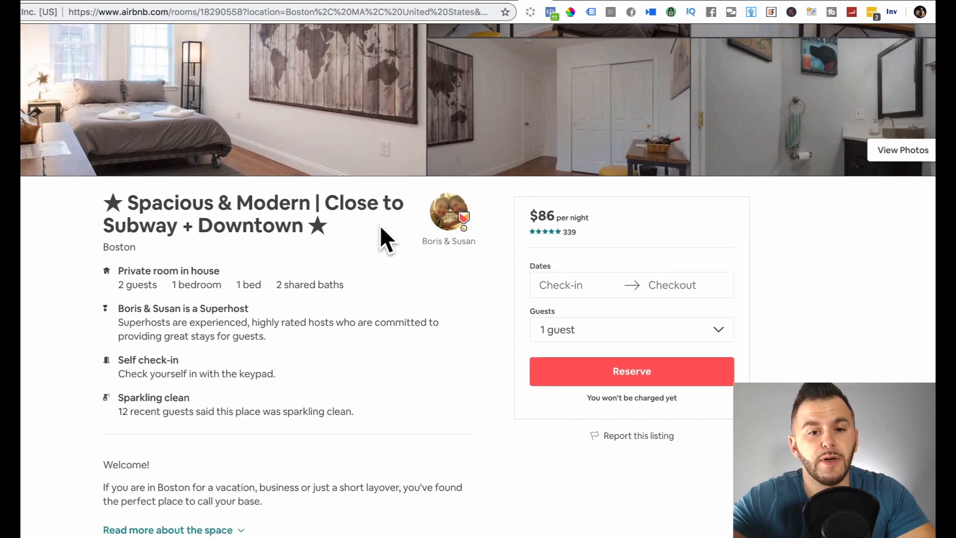
scroll(380, 225, "up", 3)
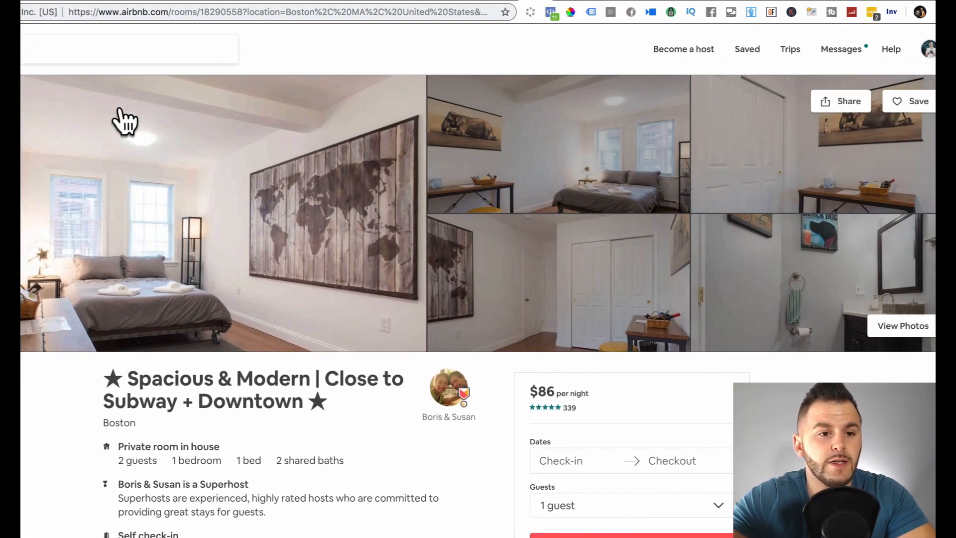
scroll(125, 120, "down", 7)
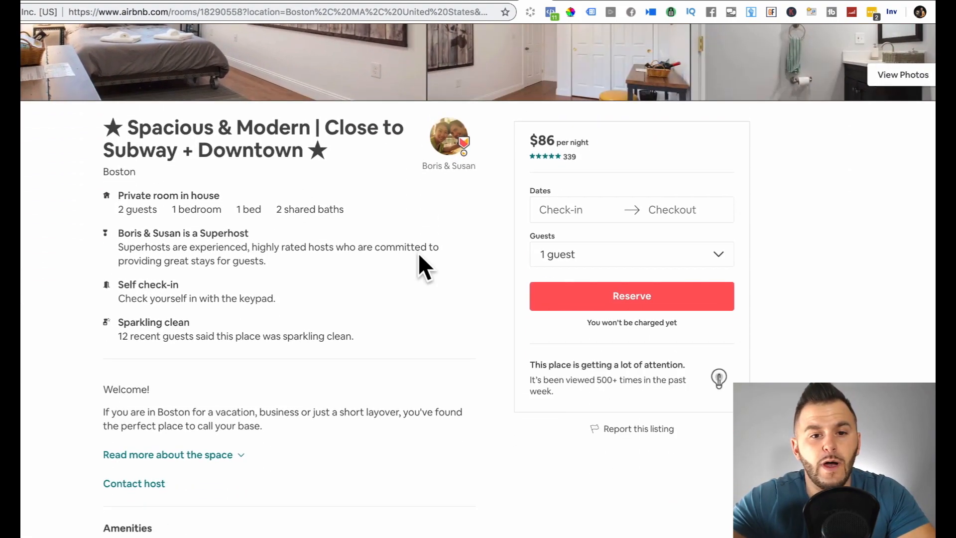
scroll(418, 253, "down", 5)
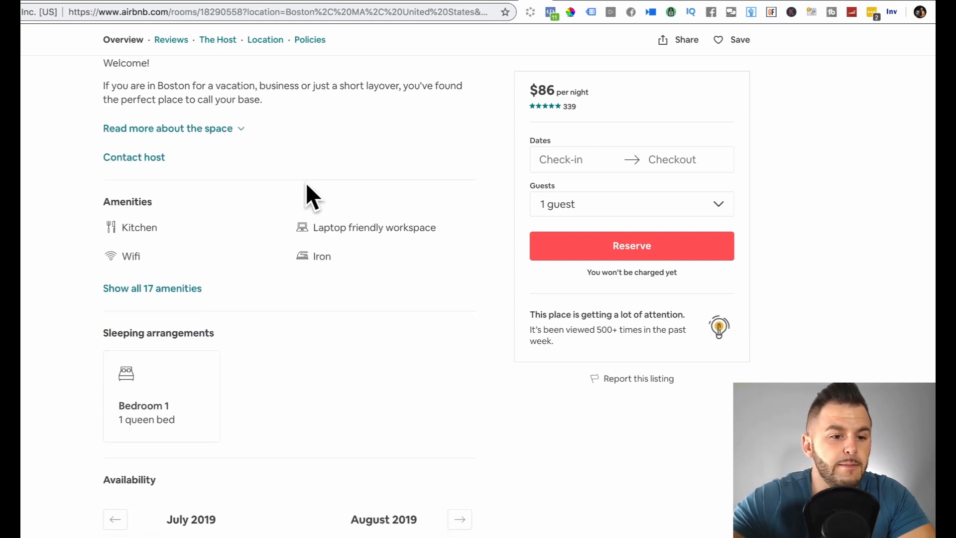
scroll(284, 313, "down", 8)
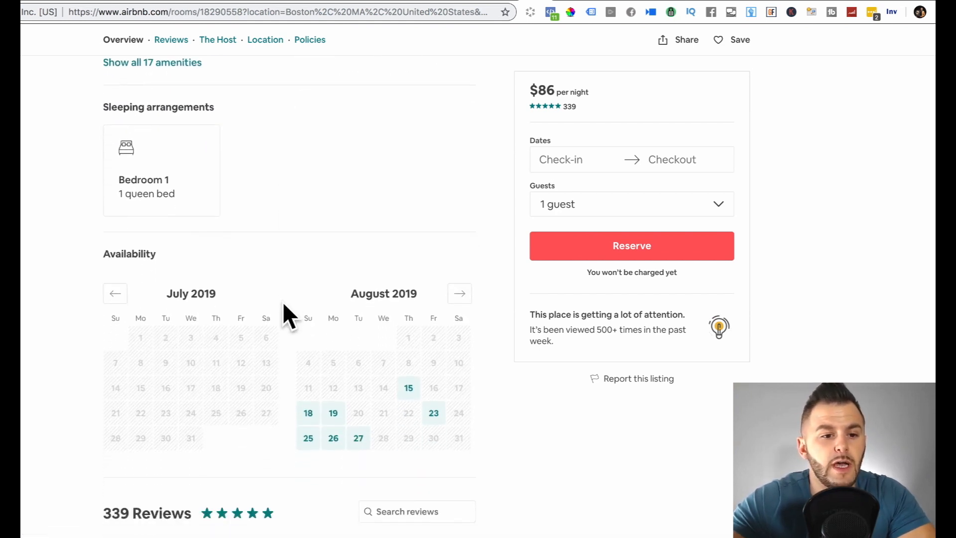
scroll(282, 301, "down", 7)
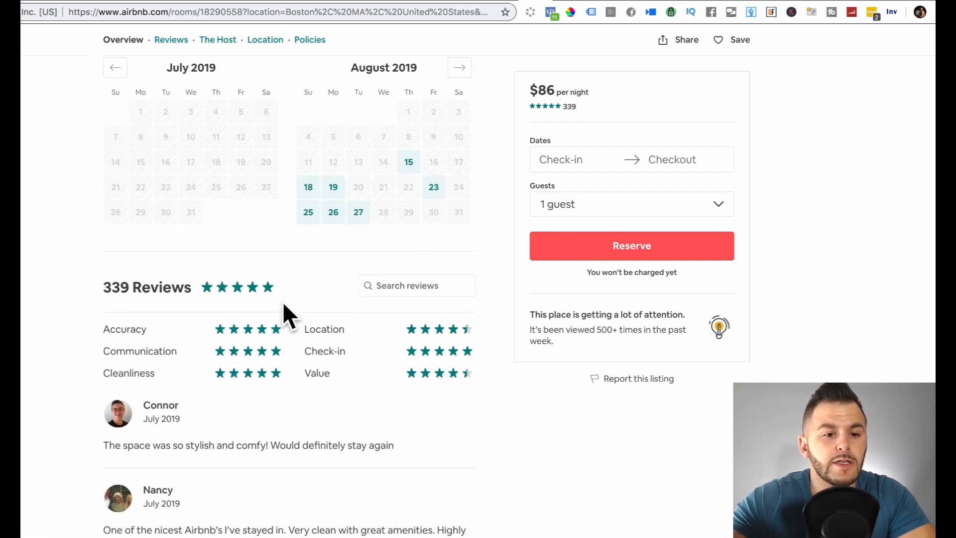
scroll(282, 300, "up", 20)
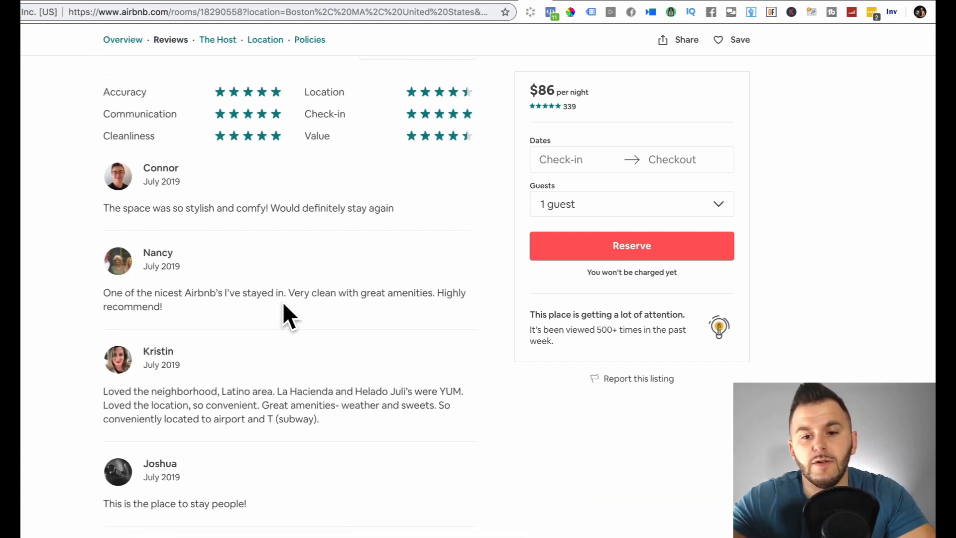
scroll(324, 328, "up", 7)
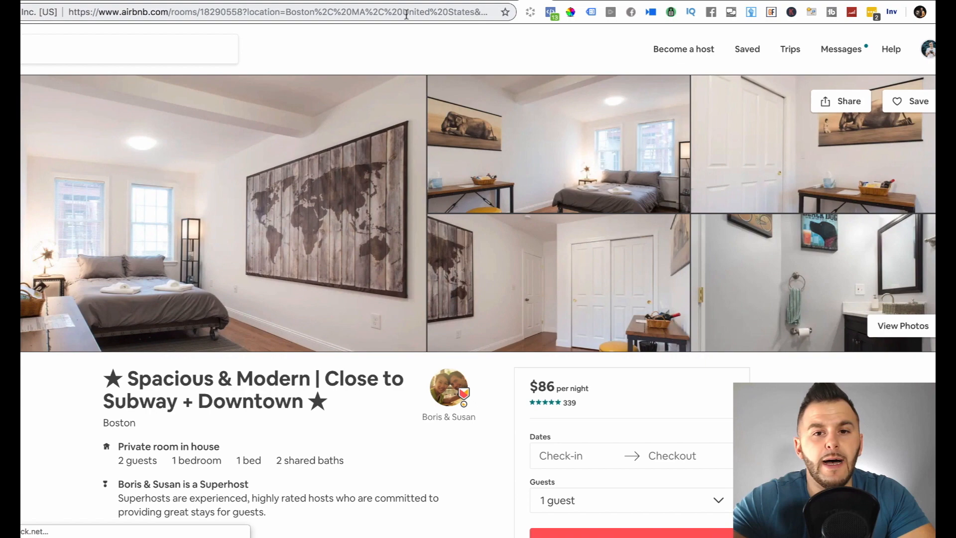
left_click(538, 1)
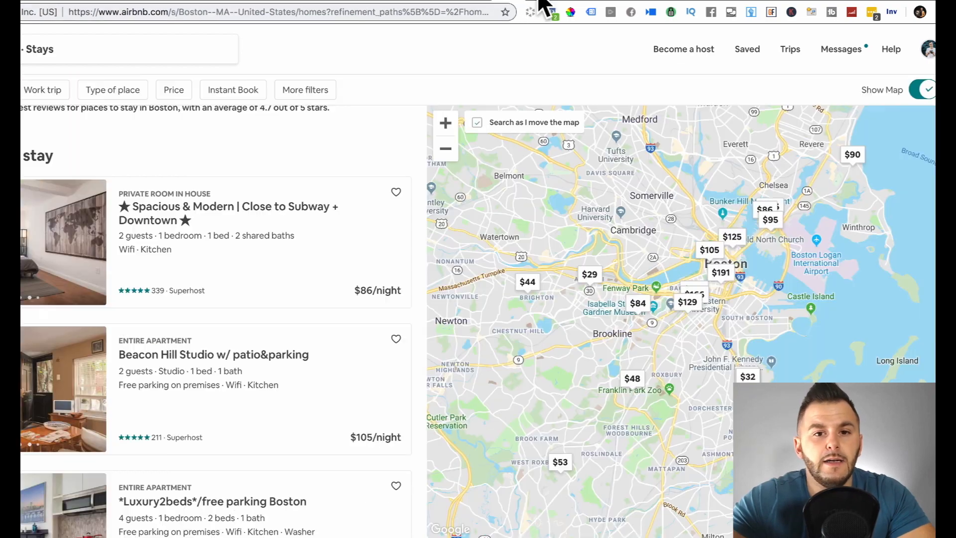
View the "Beacon Hill Studio w/ patio&parking" listing and return to the Boston stays
scroll(34, 266, "down", 1)
scroll(34, 274, "down", 3)
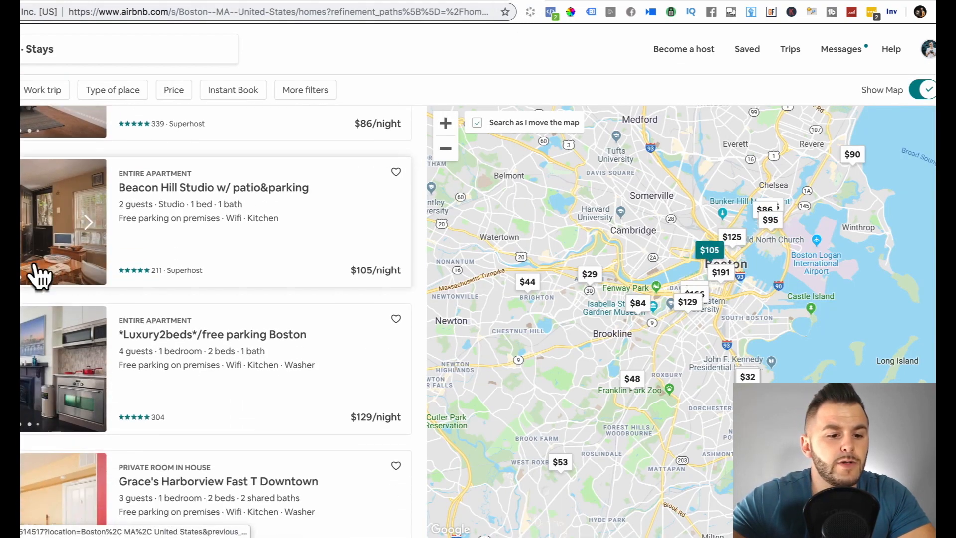
left_click(45, 183)
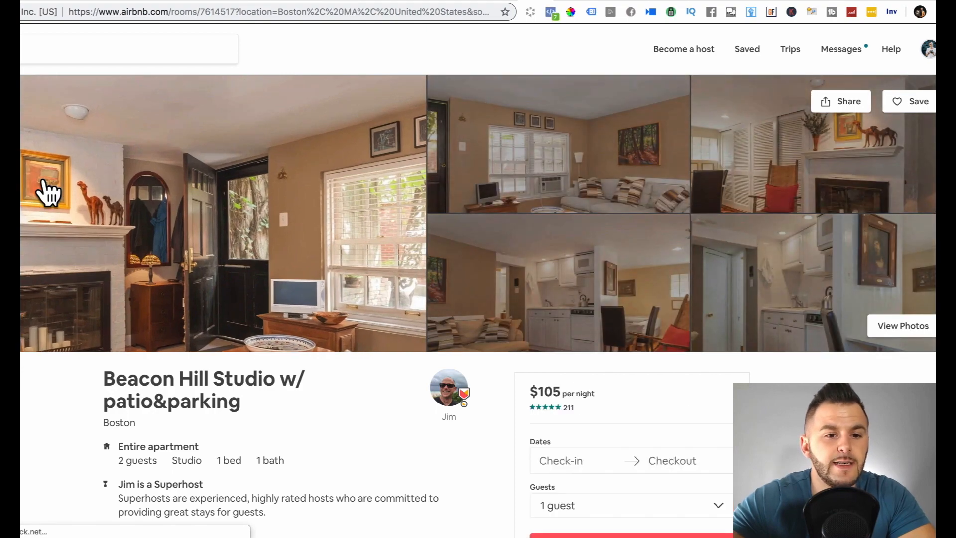
left_click(518, 2)
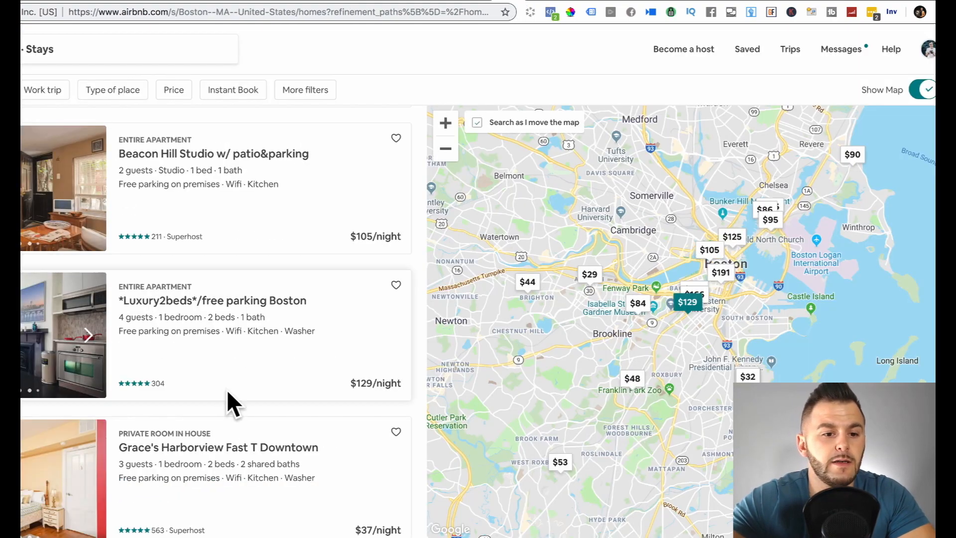
Look through the rest of the Boston stays, comparing their property types, ratings and nightly prices
scroll(227, 392, "down", 3)
scroll(226, 390, "down", 2)
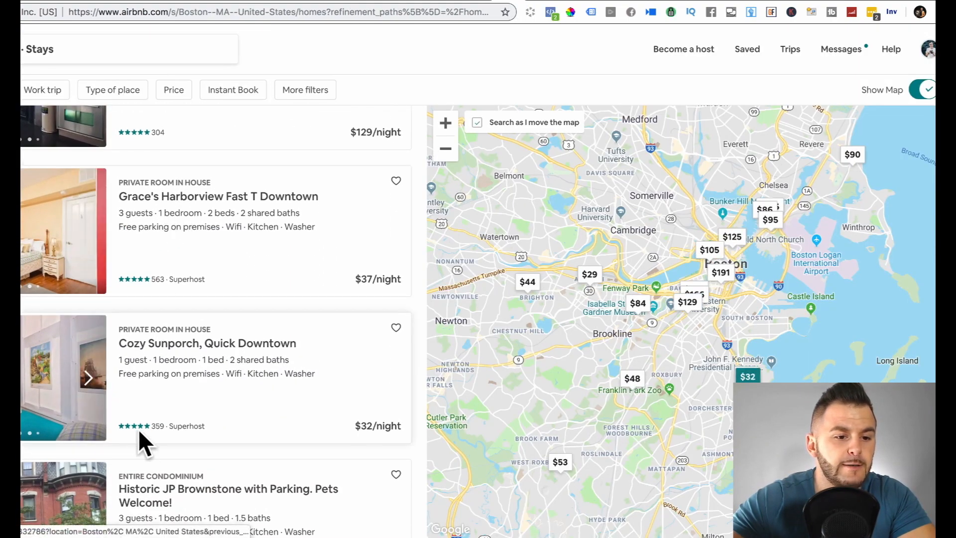
scroll(149, 320, "down", 2)
scroll(150, 320, "down", 4)
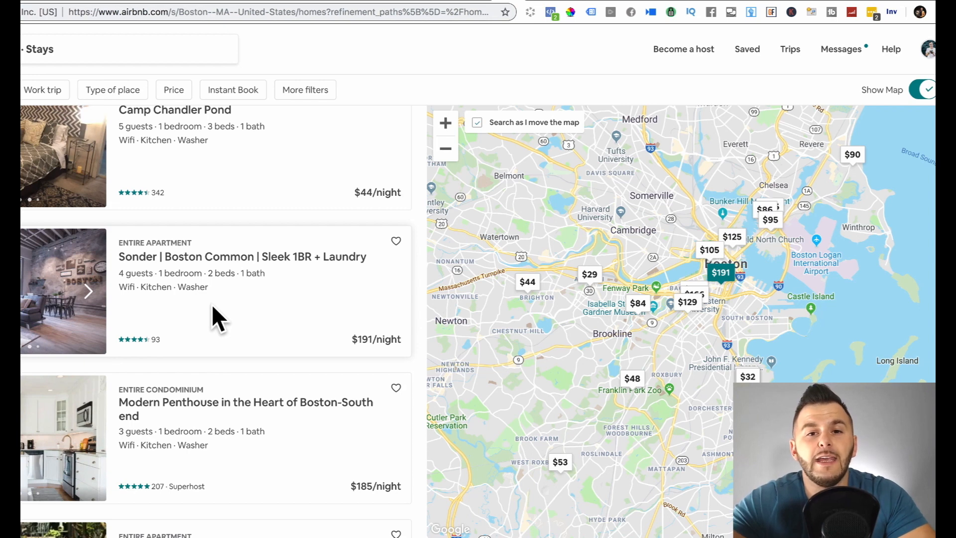
scroll(211, 304, "down", 5)
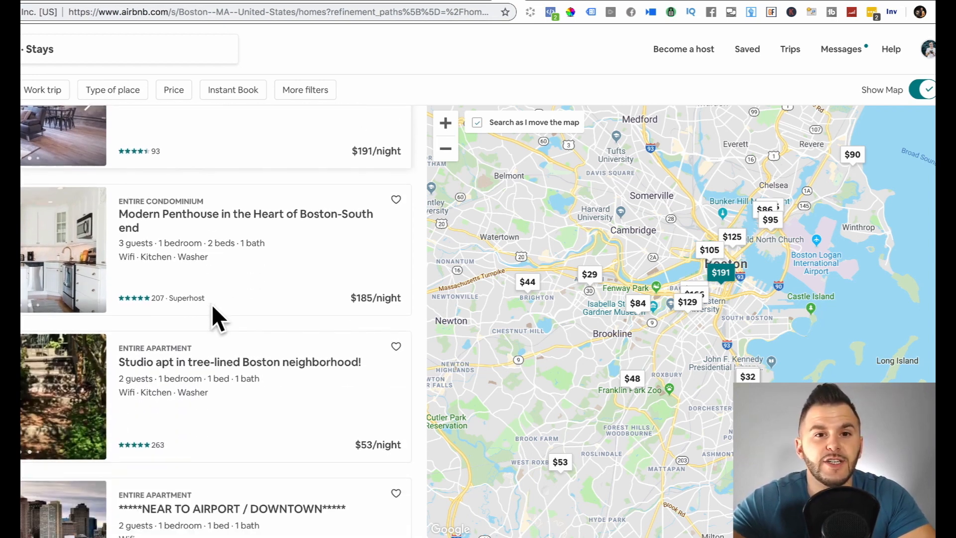
scroll(199, 289, "down", 3)
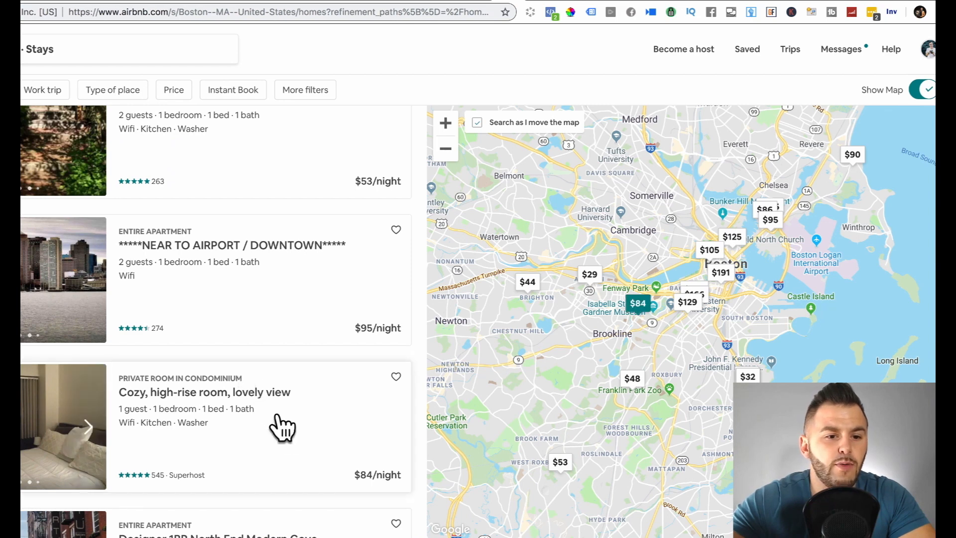
scroll(215, 269, "down", 4)
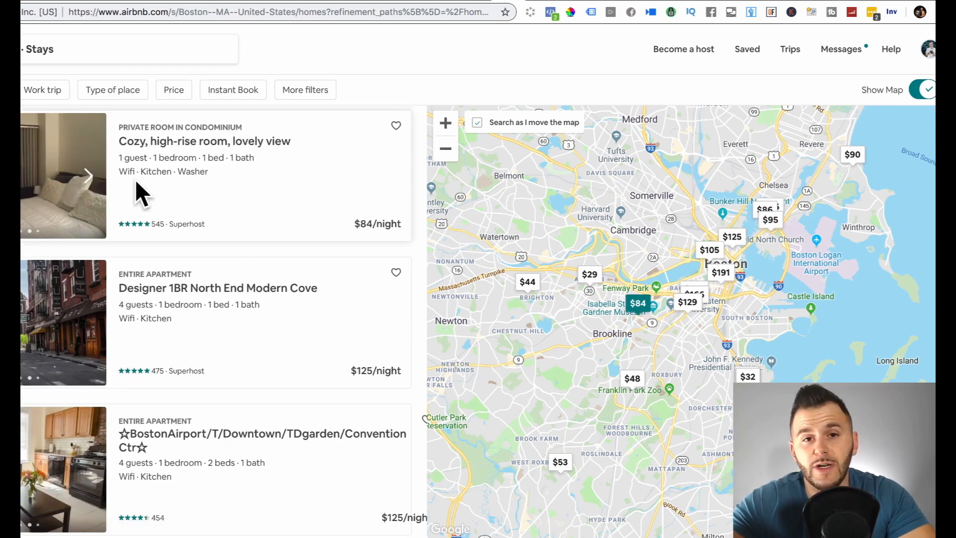
scroll(136, 182, "down", 6)
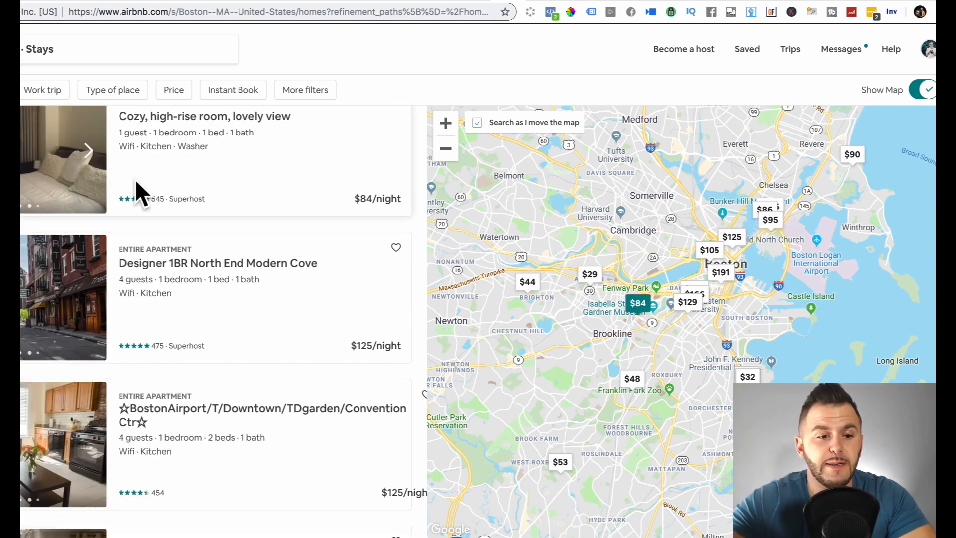
scroll(136, 182, "down", 9)
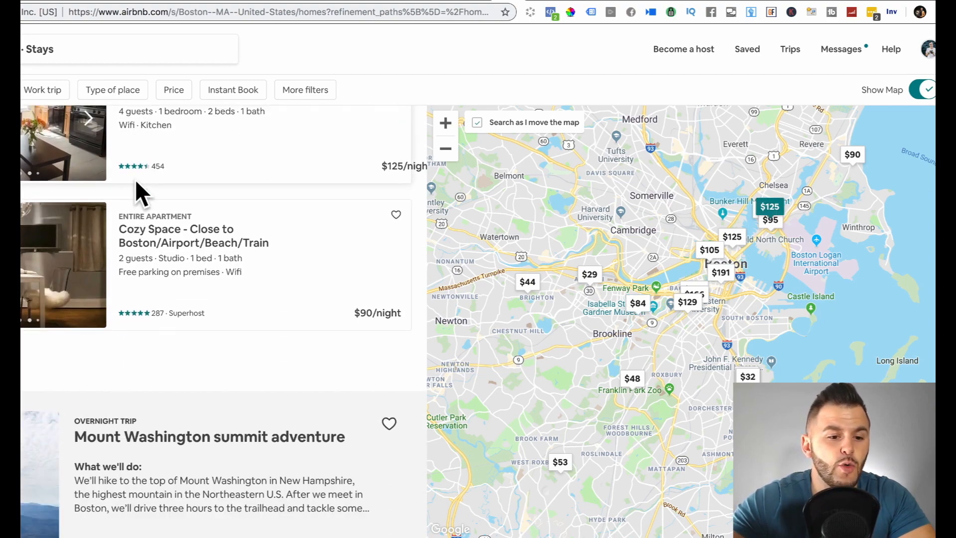
scroll(136, 189, "down", 3)
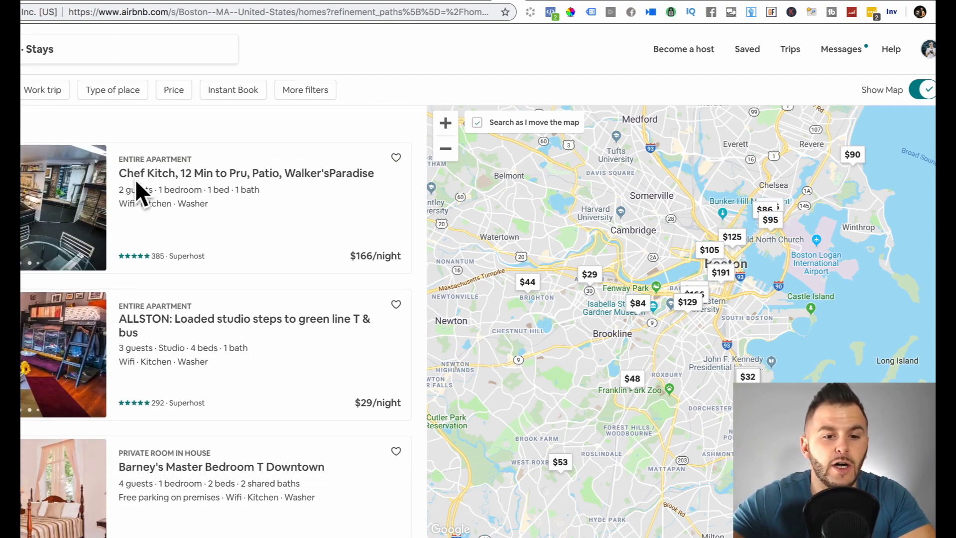
scroll(219, 335, "up", 8)
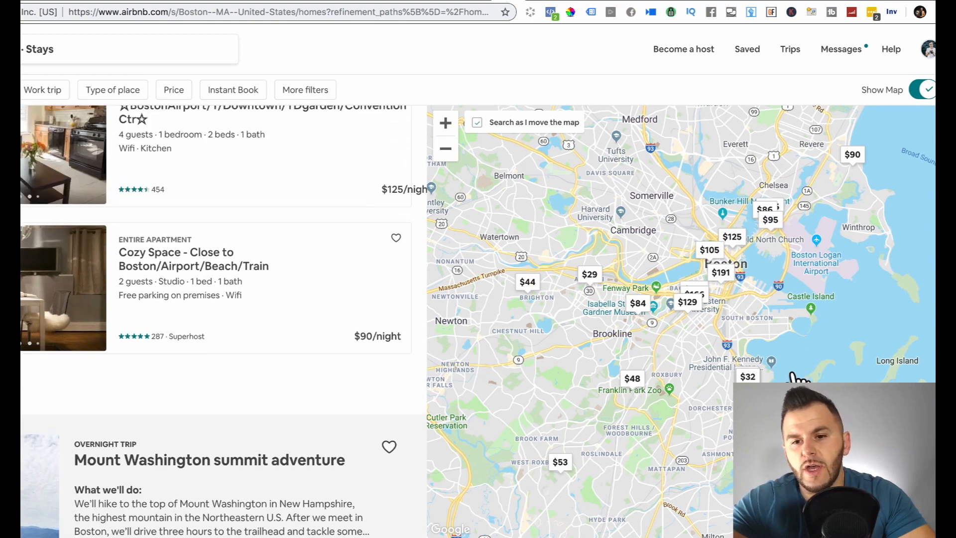
Zoom the map in on central Boston and shift it slightly to refresh the stays for that area
left_click(445, 123)
left_click_drag(580, 170, 603, 190)
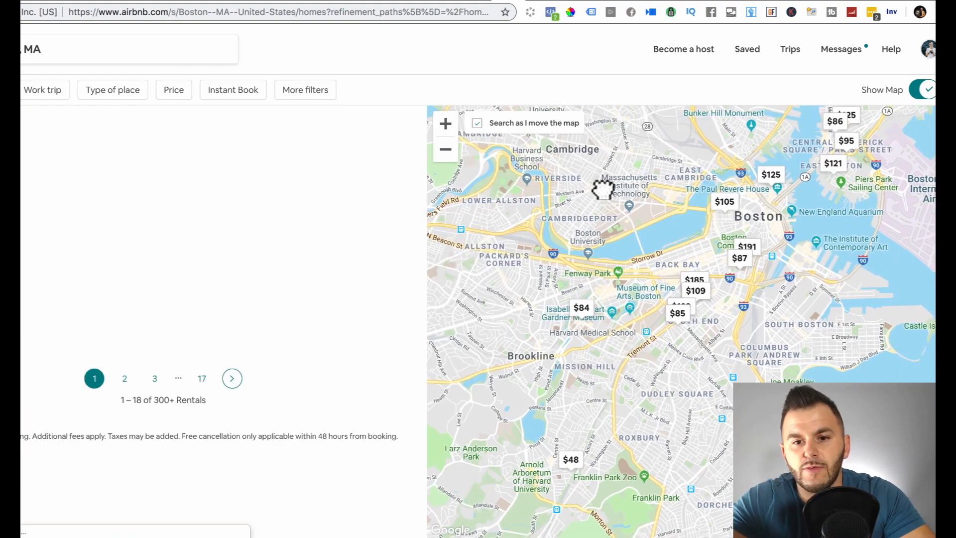
Check the work trip filter without enabling it, and turn on the Instant Book filter for the Boston stays
left_click(41, 91)
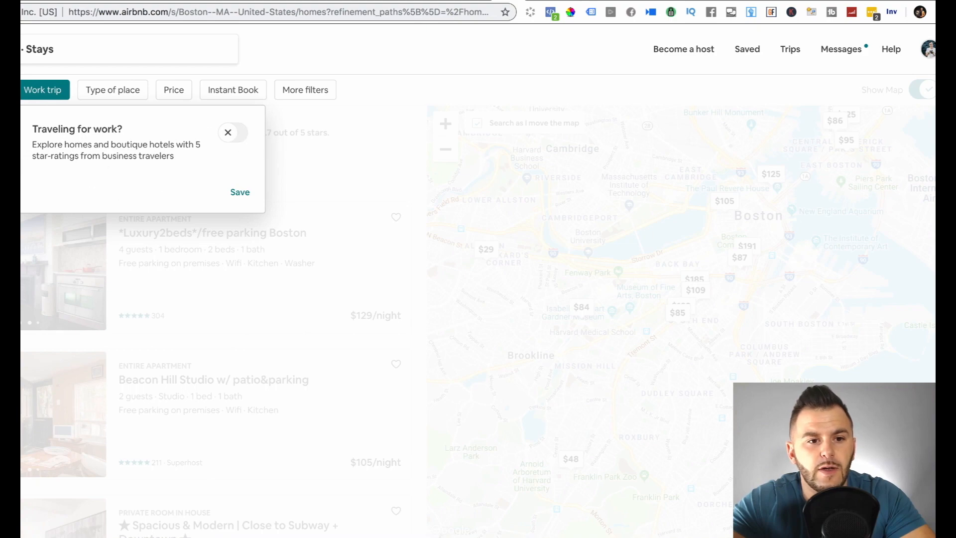
left_click(234, 192)
left_click(233, 90)
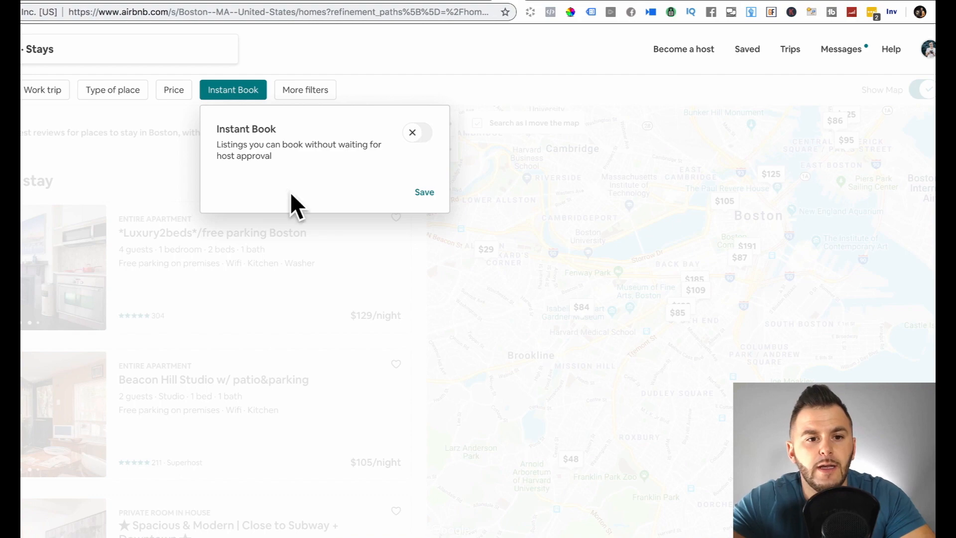
left_click(422, 133)
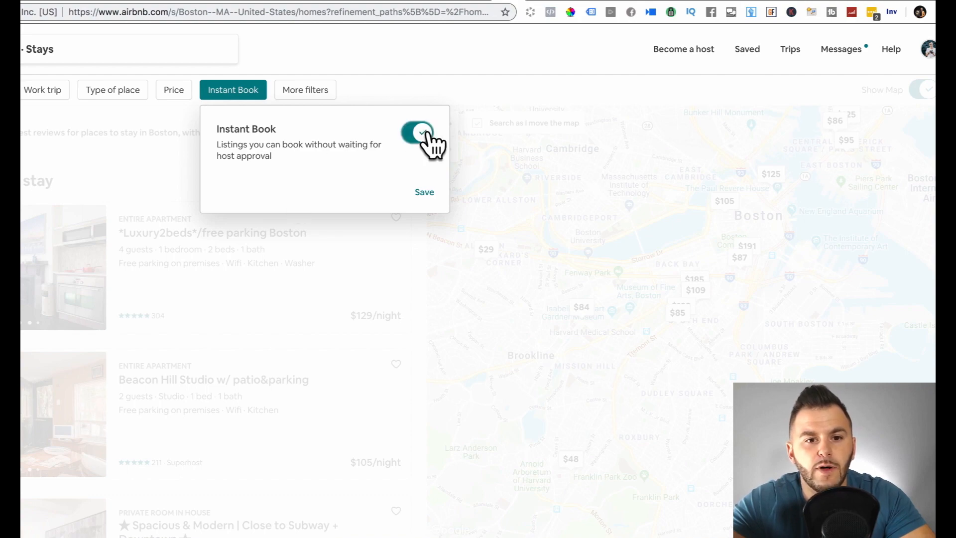
left_click(425, 191)
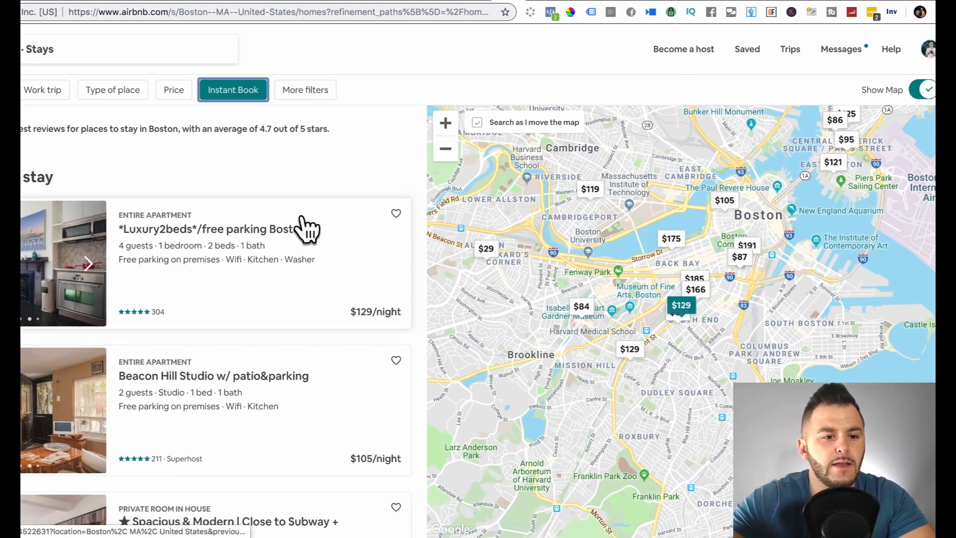
Look through the Instant Book stays in Boston, comparing their property types, ratings and nightly prices
scroll(306, 229, "down", 3)
scroll(305, 228, "down", 10)
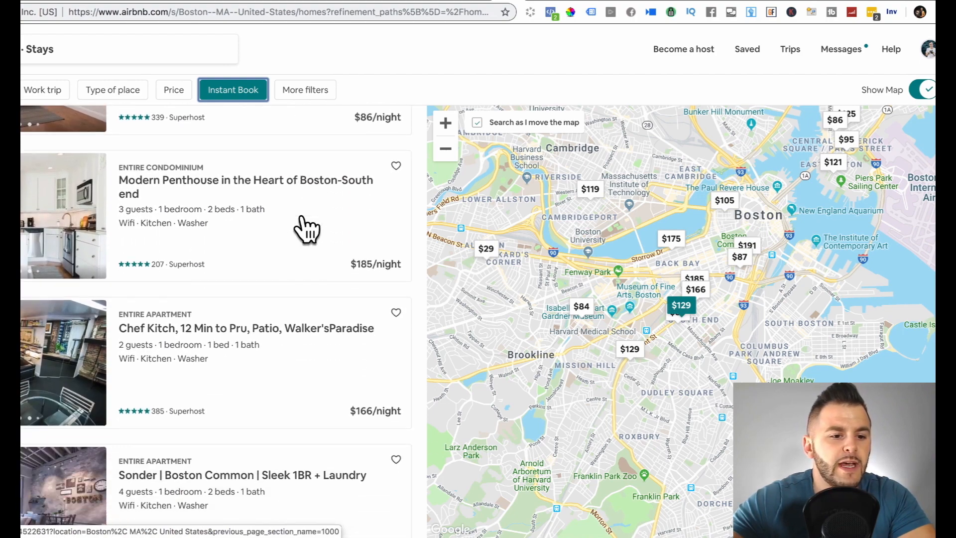
scroll(161, 249, "down", 10)
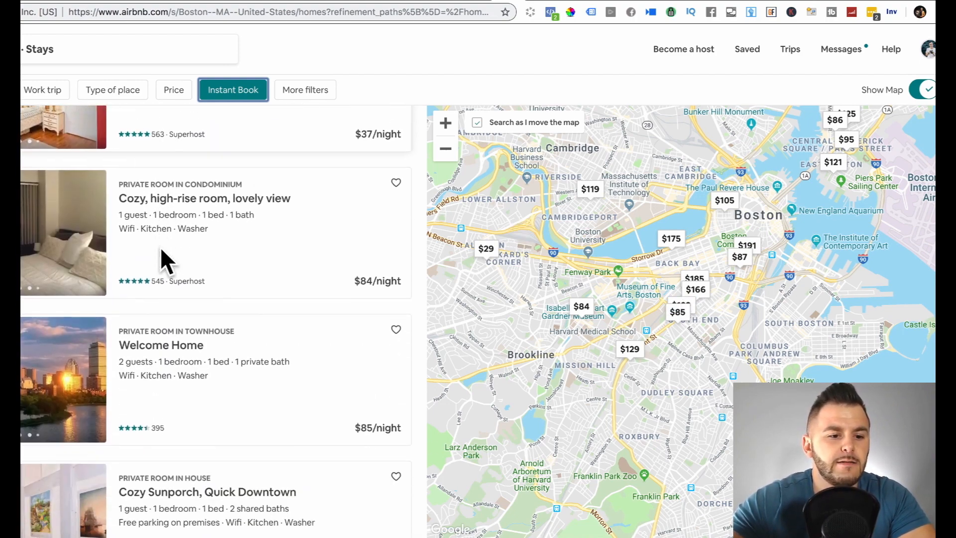
scroll(160, 246, "down", 10)
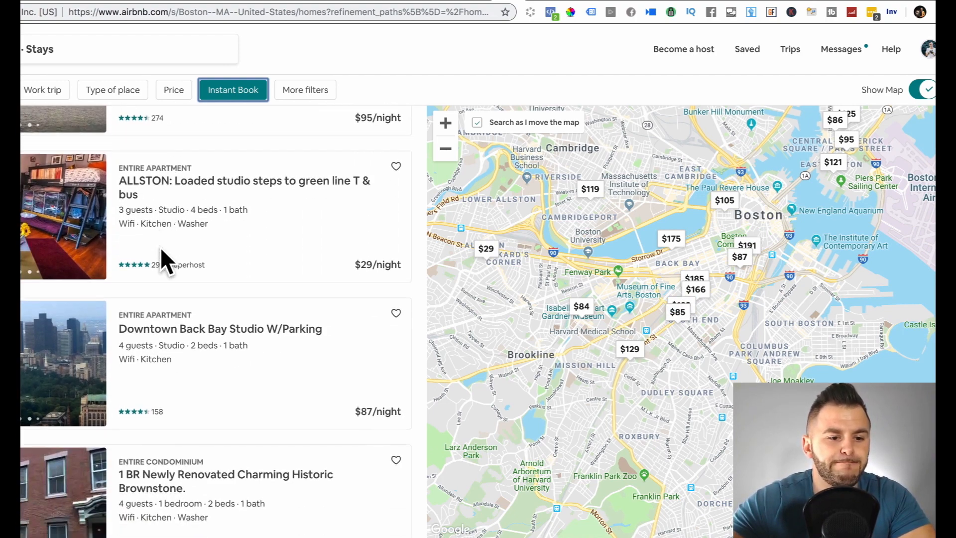
scroll(233, 342, "down", 4)
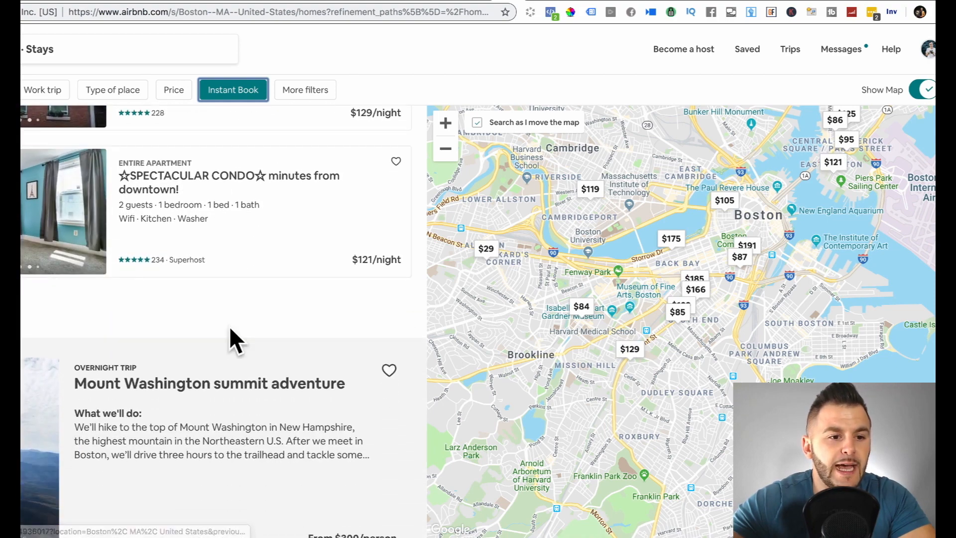
scroll(236, 424, "down", 9)
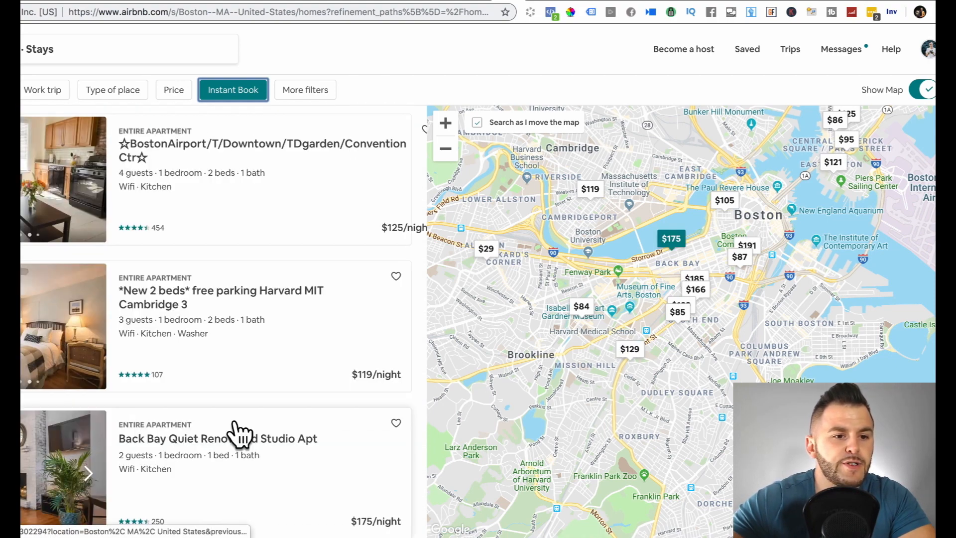
scroll(235, 419, "up", 8)
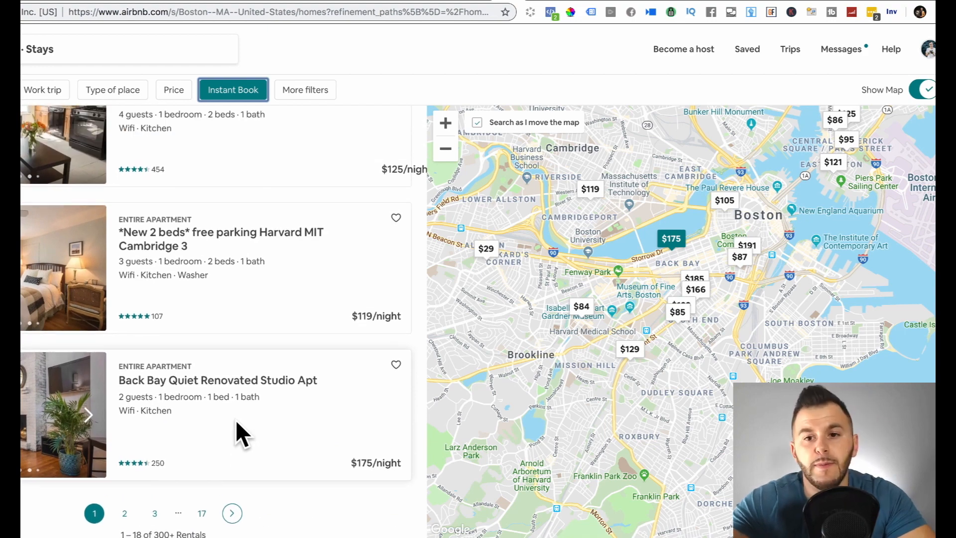
scroll(719, 86, "up", 12)
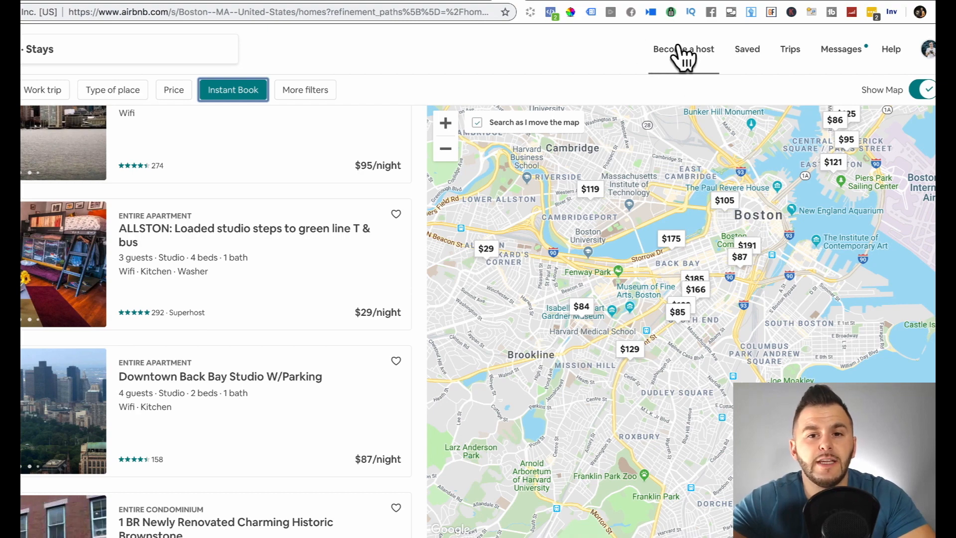
Open the information on hosting a home and set the earnings estimate's location to Medford, MA, USA
left_click(678, 50)
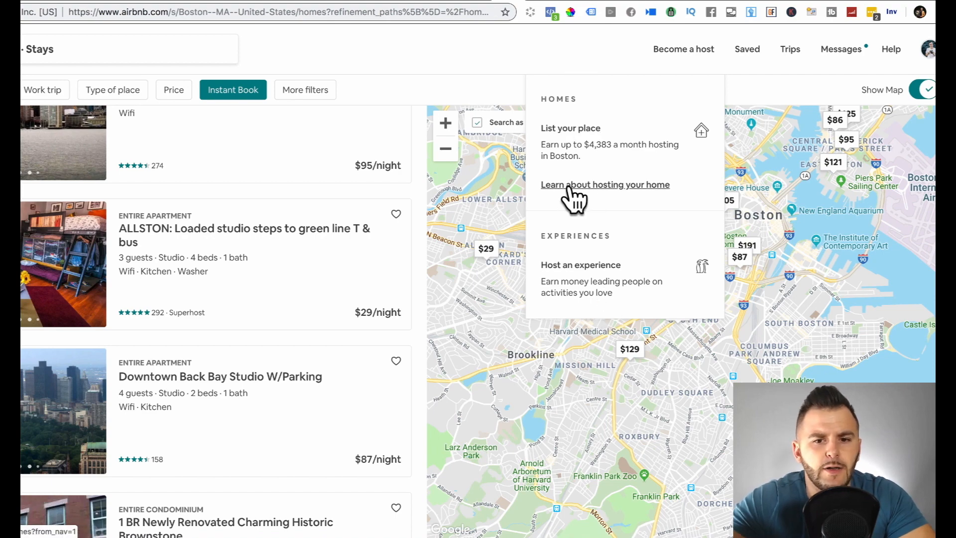
left_click(625, 187)
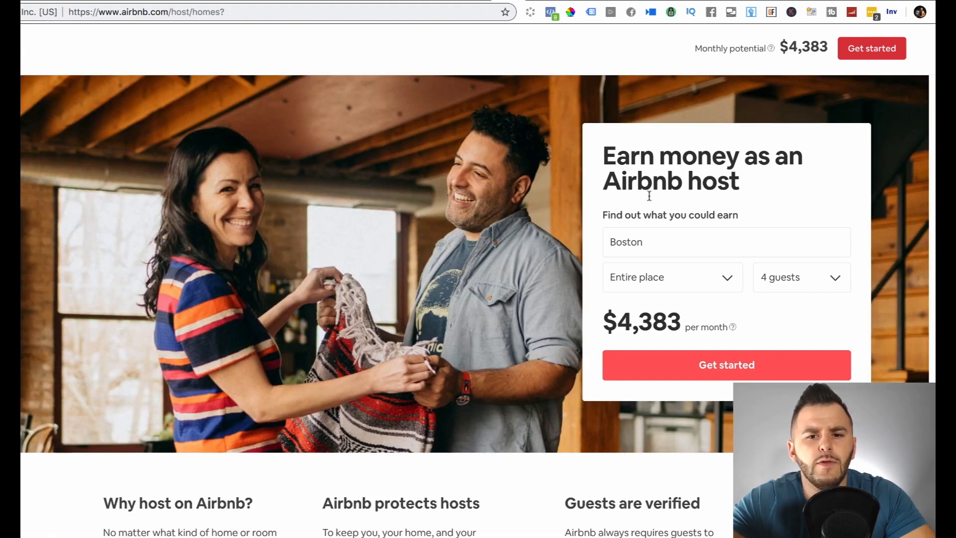
double_click(665, 250)
type("medf")
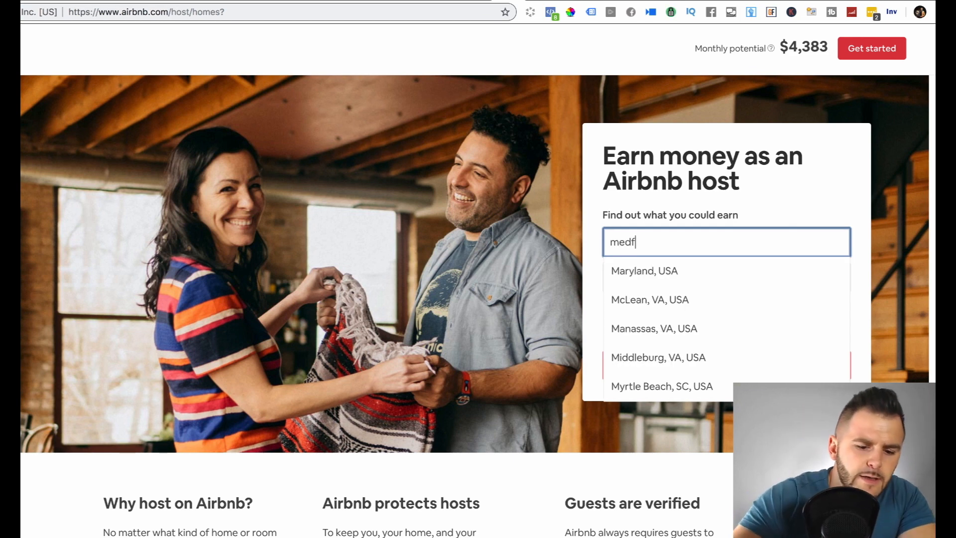
type("ord")
left_click(660, 270)
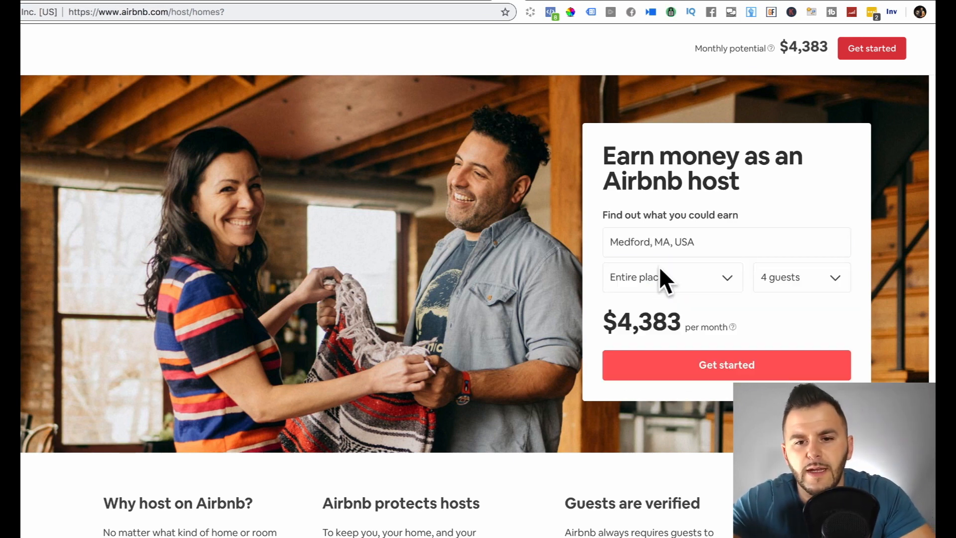
Set the earnings estimate to 12 guests for the entire place and highlight the estimated monthly amount
left_click(761, 284)
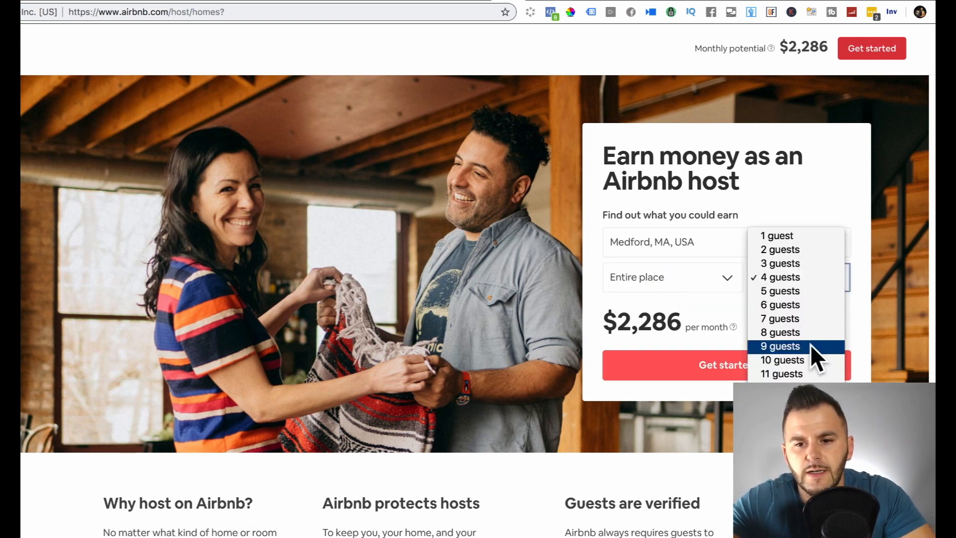
left_click(798, 374)
left_click(794, 282)
left_click(793, 289)
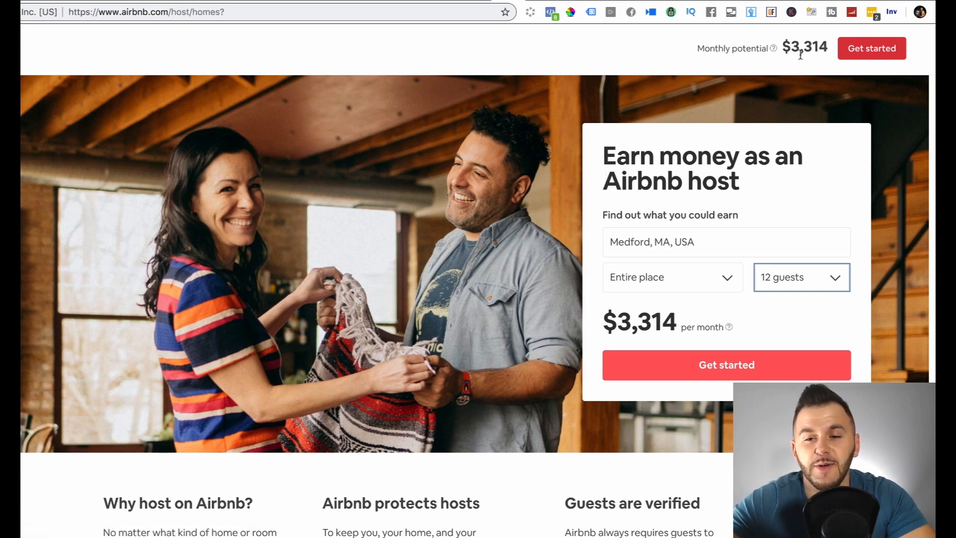
left_click_drag(617, 321, 687, 320)
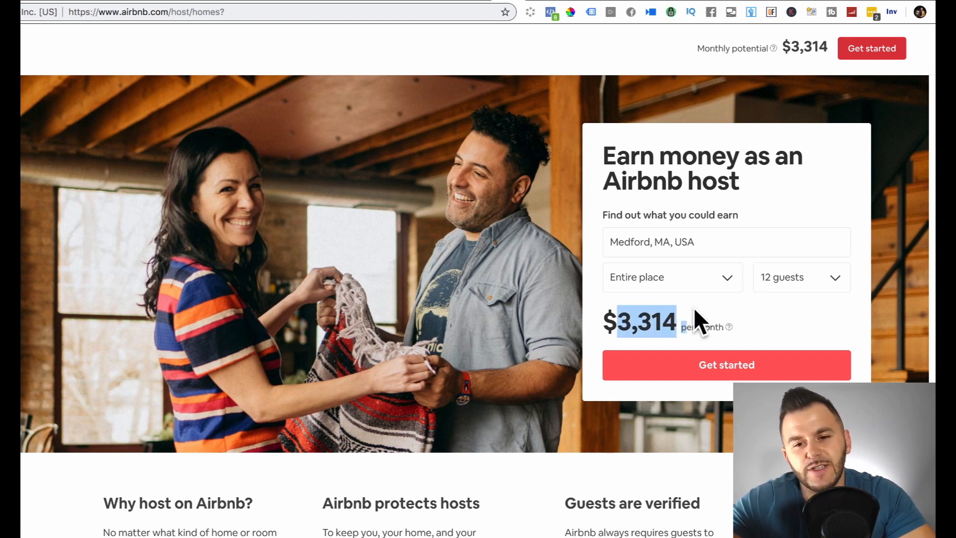
left_click(677, 317)
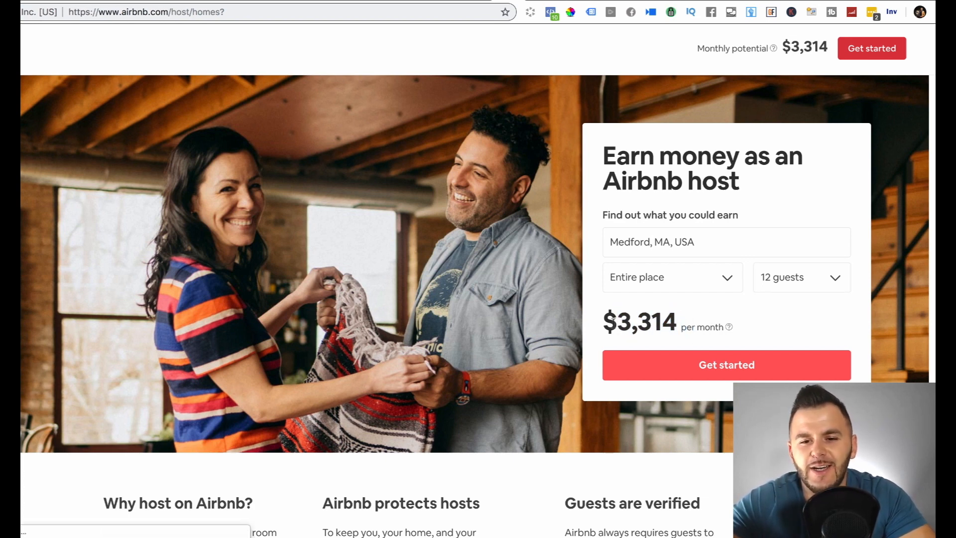
left_click_drag(602, 321, 664, 322)
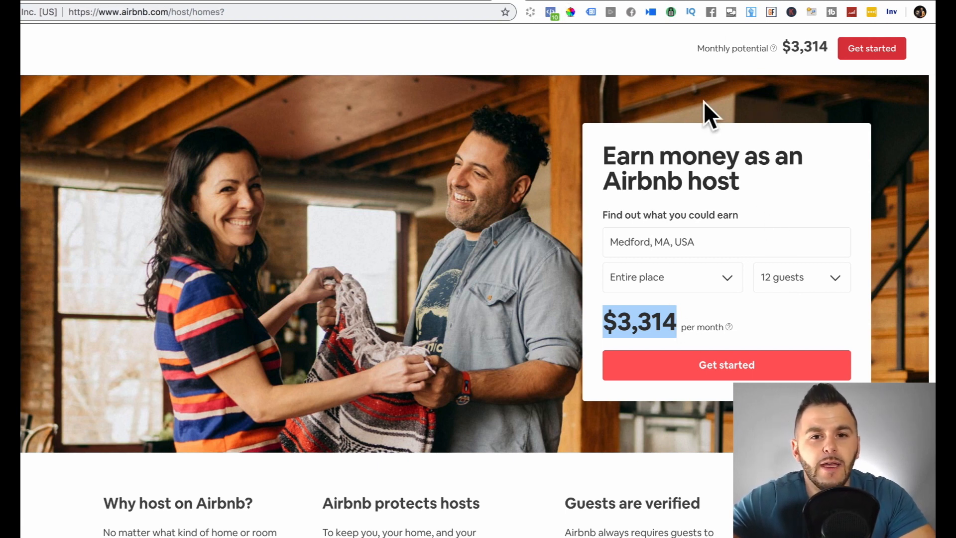
Return to the Boston stays and show the options for becoming a host
left_click(529, 1)
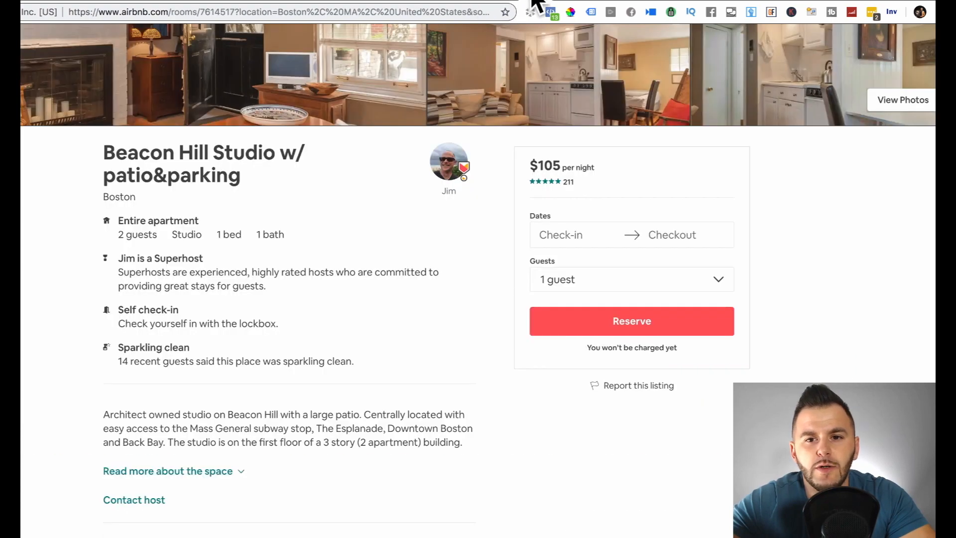
left_click(510, 1)
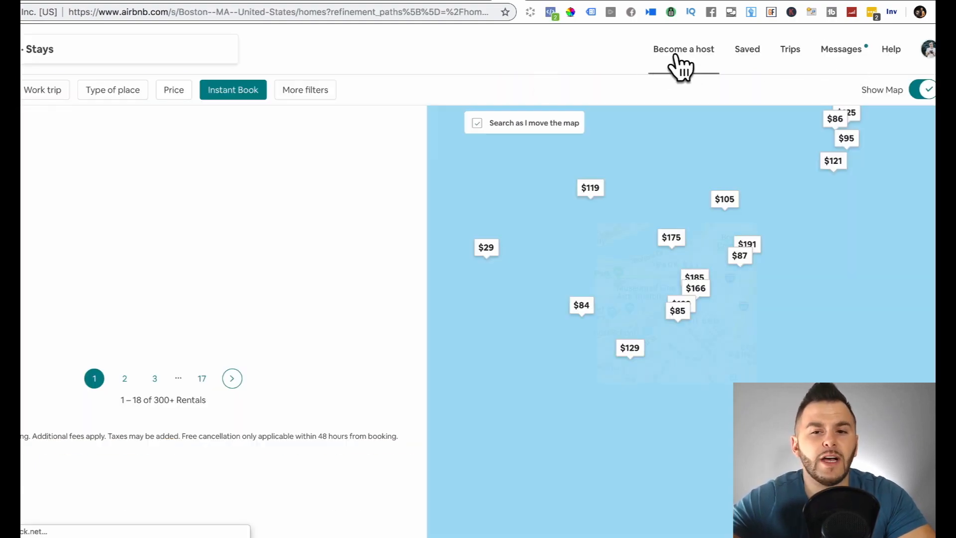
mouse_move(676, 55)
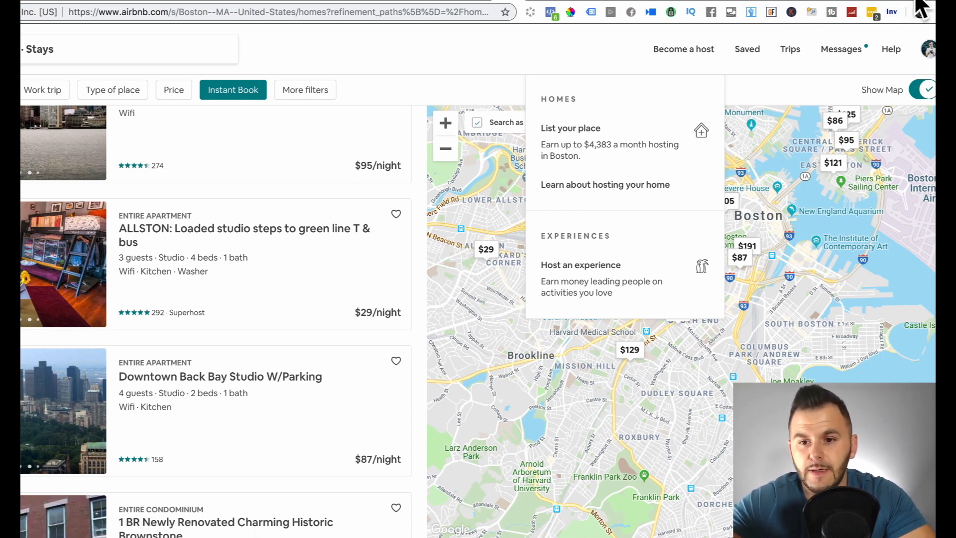
Open thumbtack.com in a new browser tab
key("ctrl+t")
type("thumbtack.com")
key("Return")
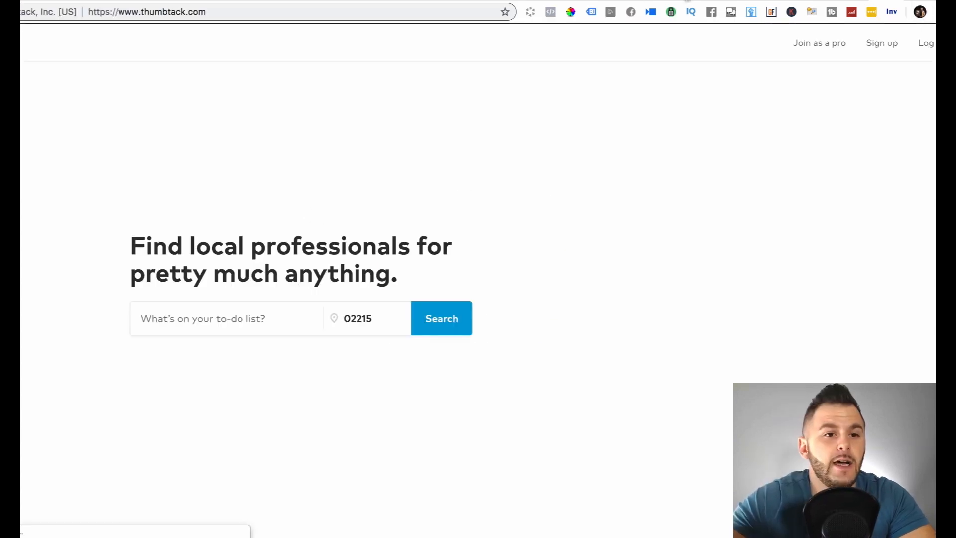
left_click(184, 322)
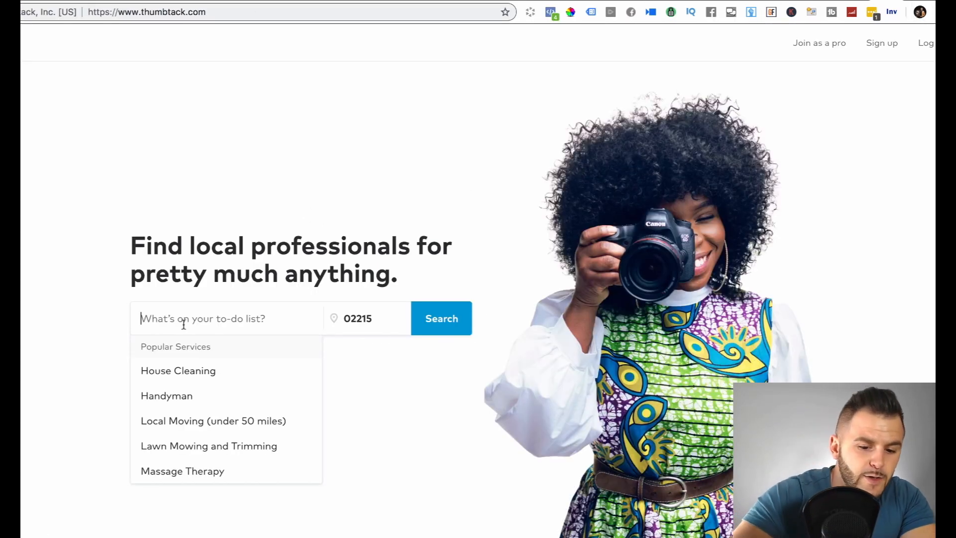
type("ahkj")
key("BackSpace")
key("BackSpace")
key("BackSpace")
key("BackSpace")
type("photo")
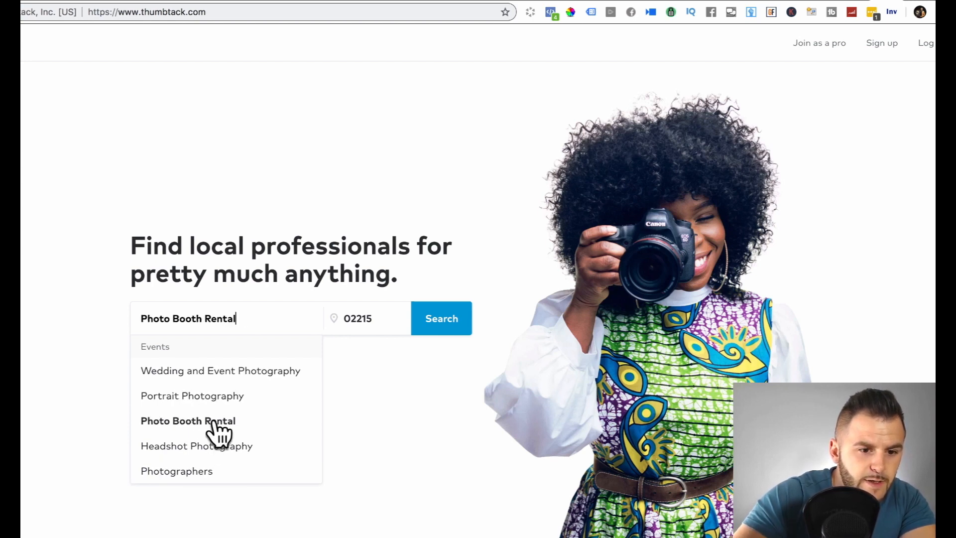
Search Thumbtack for local professionals in the suggested category Real Estate Photographers
triple_click(187, 320)
type("real s")
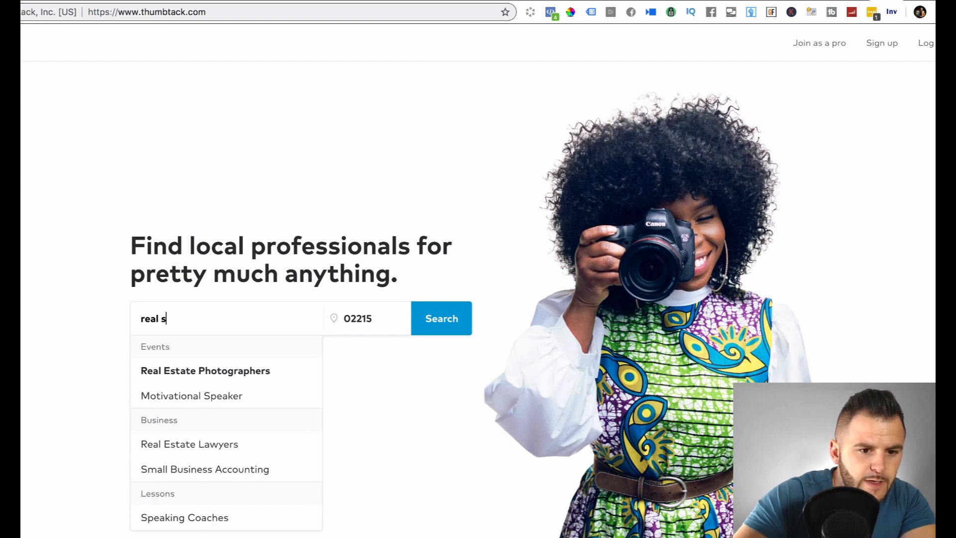
key("BackSpace")
type("estate ph")
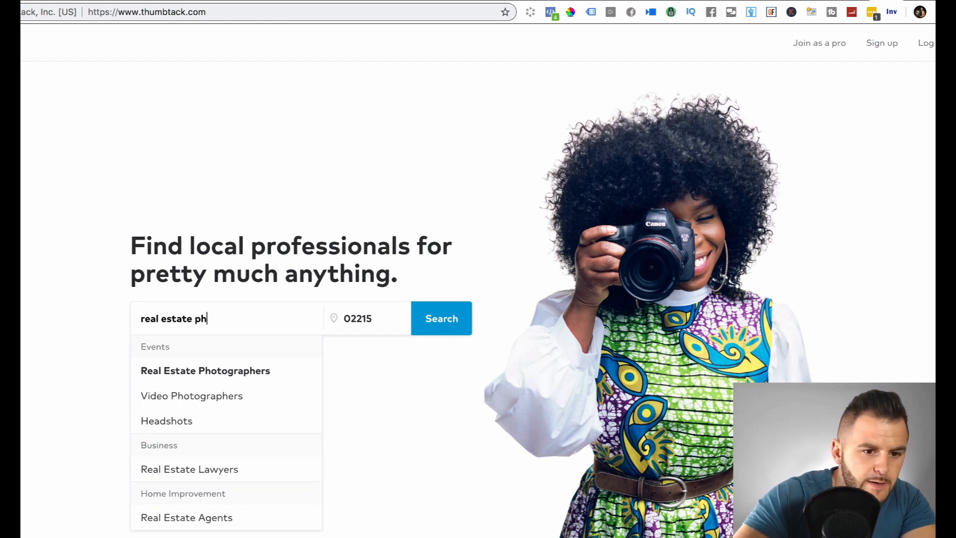
left_click(199, 370)
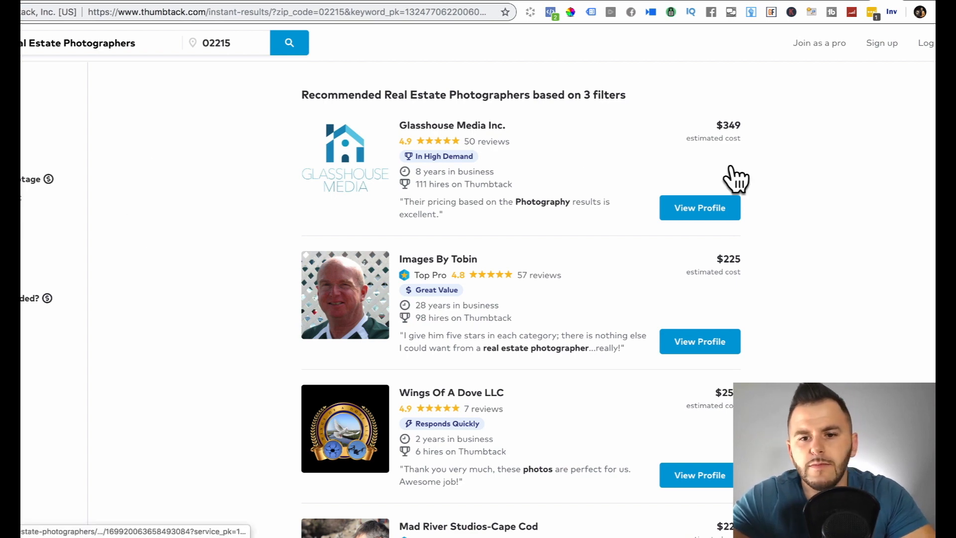
Examine the recommended and additional real estate photographers, comparing their ratings, reviews, hires and estimated costs
scroll(797, 168, "down", 1)
scroll(797, 169, "down", 9)
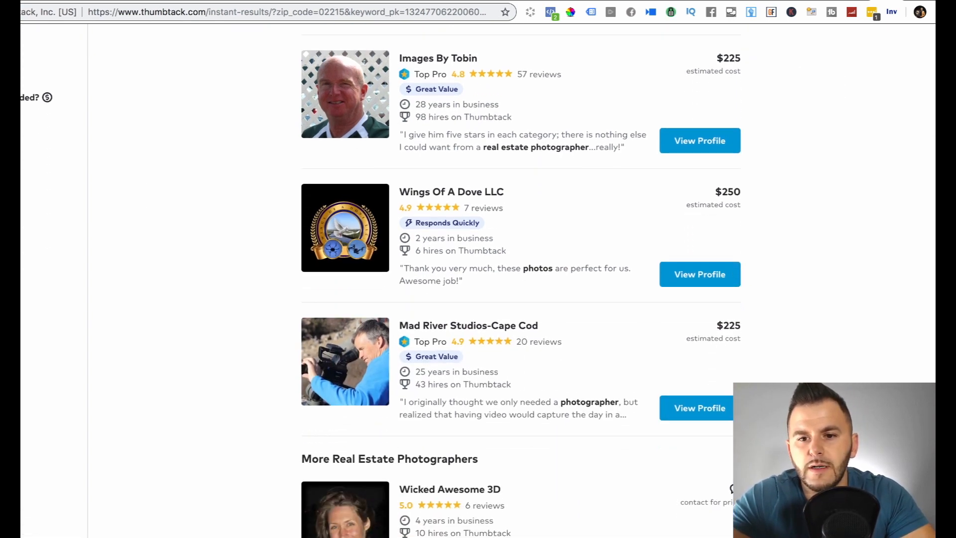
scroll(520, 279, "down", 7)
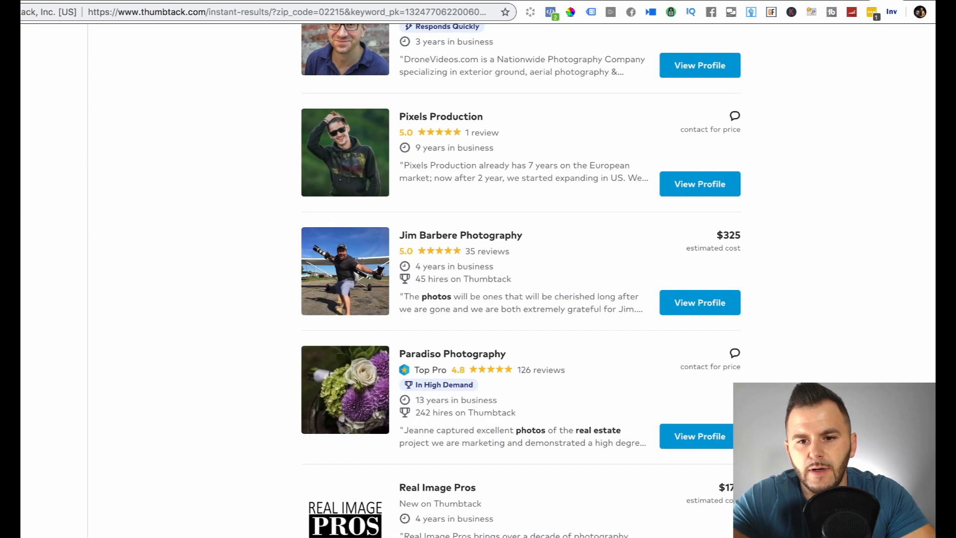
scroll(520, 279, "up", 4)
scroll(520, 279, "down", 1)
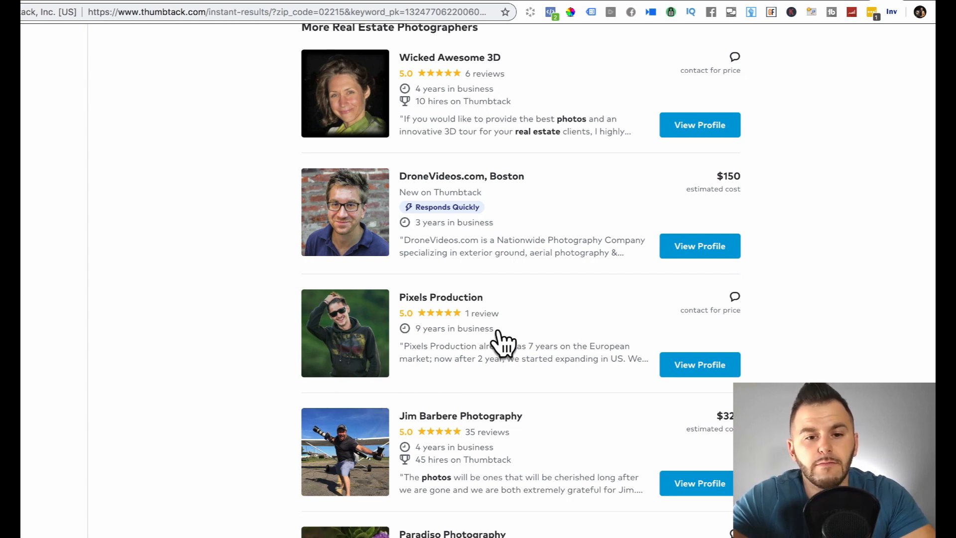
scroll(534, 335, "up", 4)
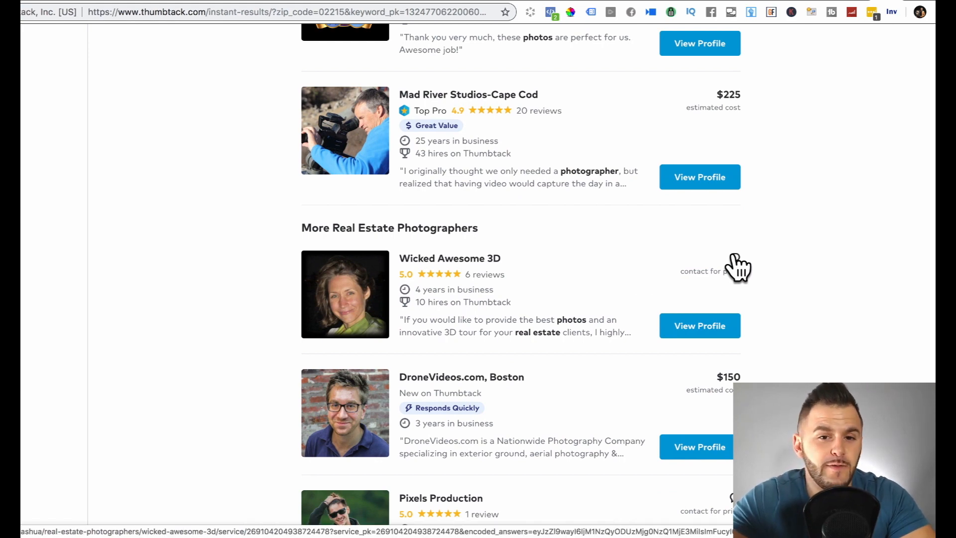
scroll(735, 266, "up", 8)
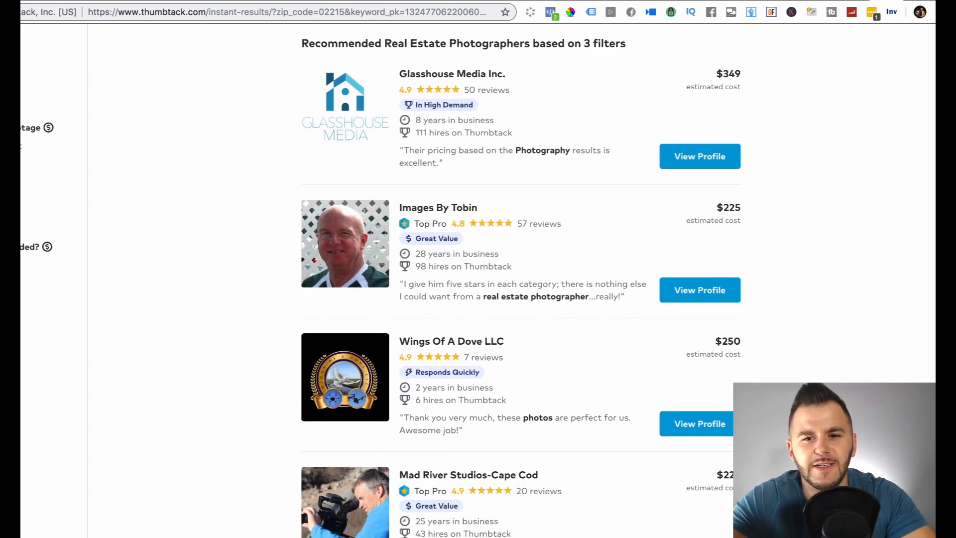
scroll(478, 279, "up", 1)
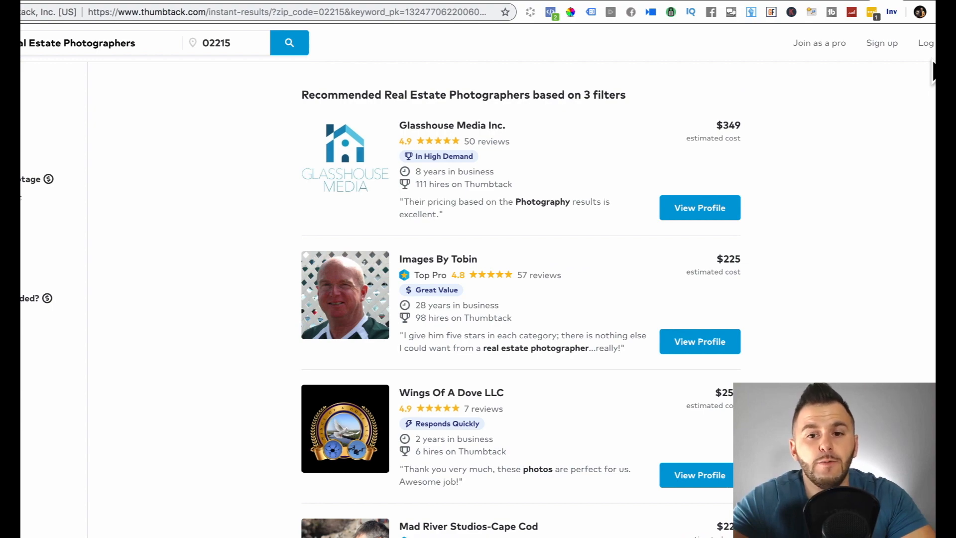
Look over the recommended real estate photographers through to the end of the list
scroll(478, 278, "down", 16)
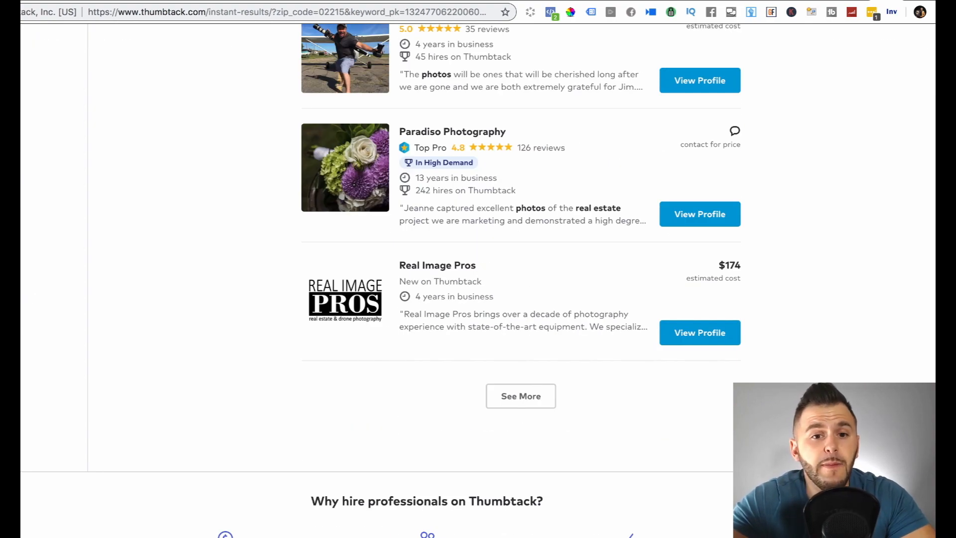
scroll(896, 82, "up", 16)
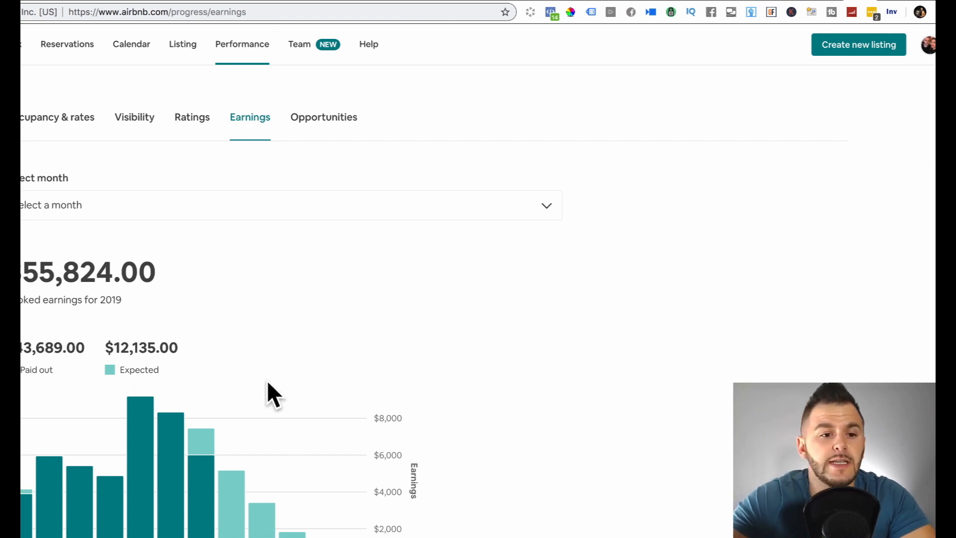
On the Airbnb earnings page, show the booked earnings for June 2019 and highlight the month's total
left_click(51, 198)
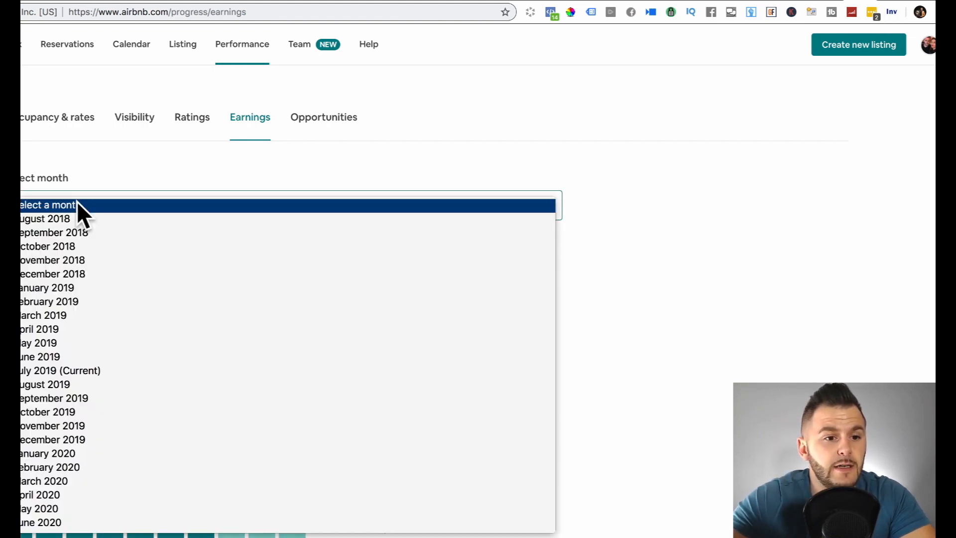
left_click(92, 356)
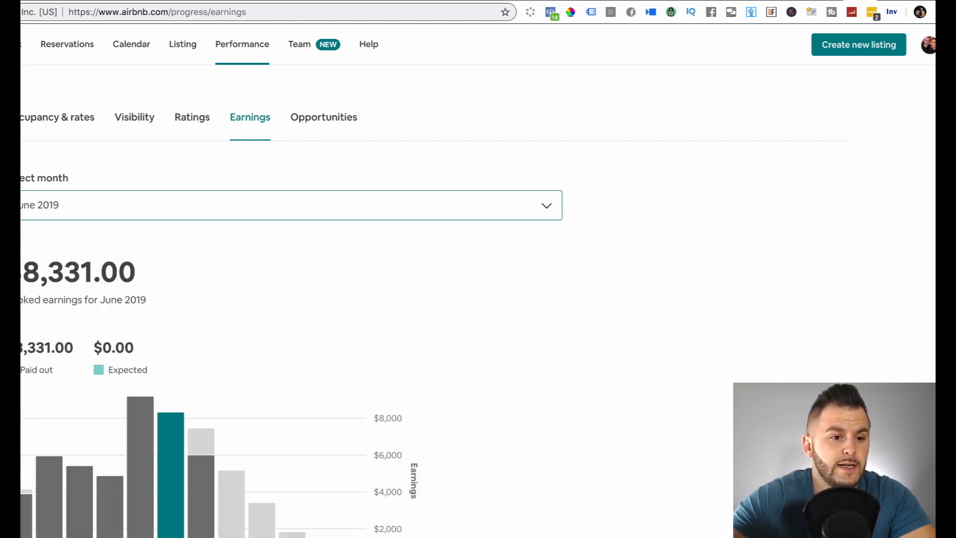
left_click_drag(21, 271, 222, 284)
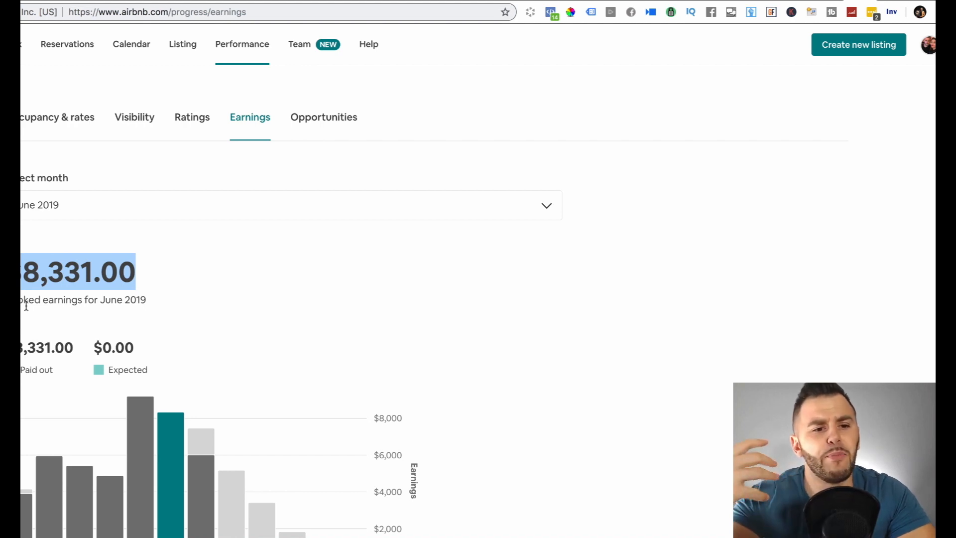
left_click(155, 277)
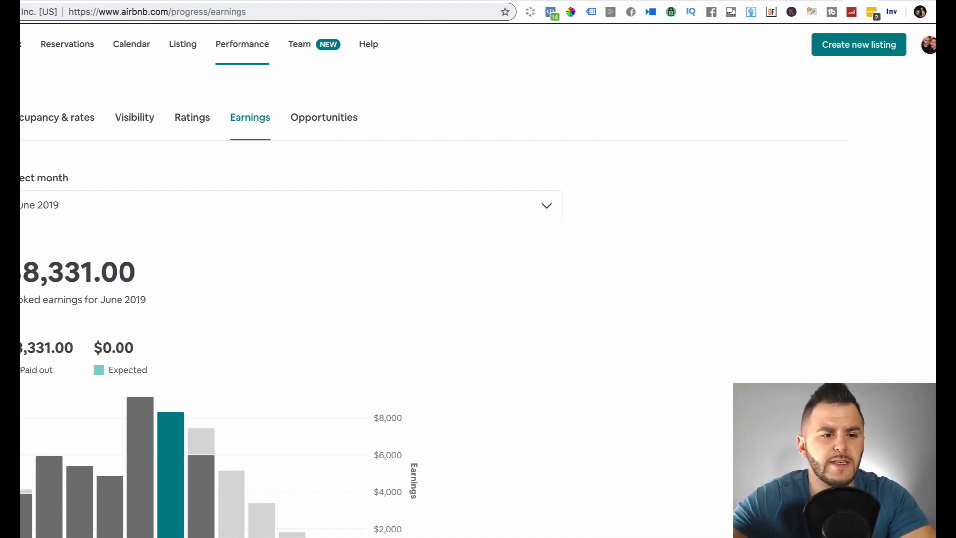
left_click_drag(26, 265, 210, 289)
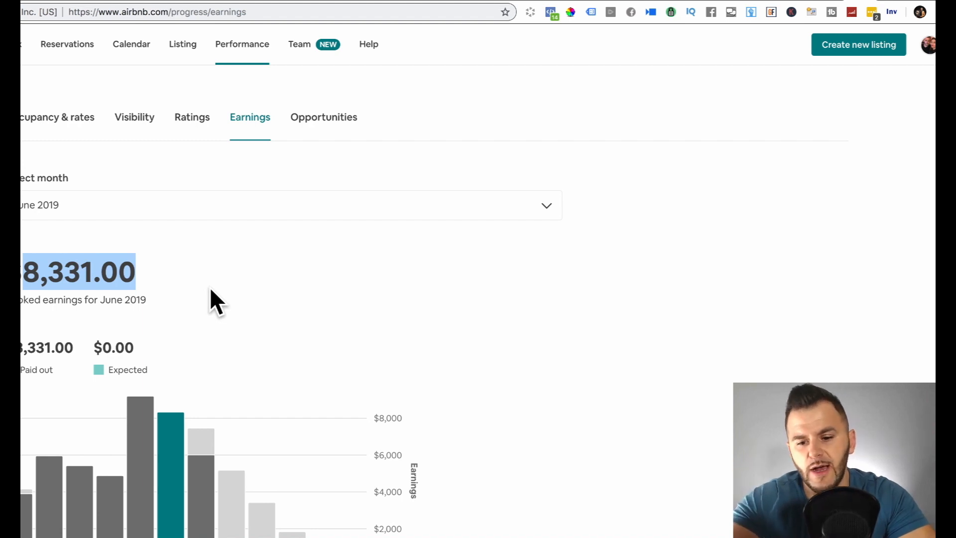
left_click(52, 271)
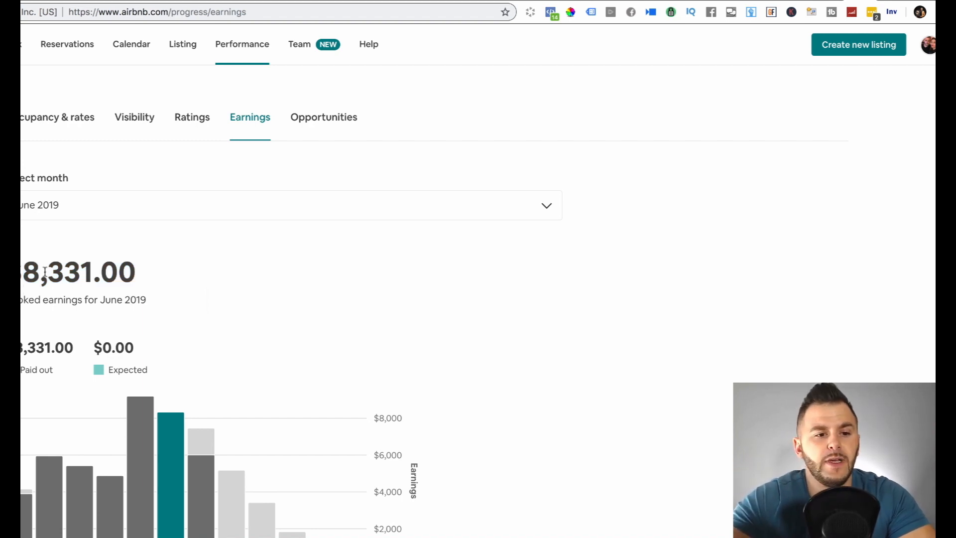
left_click_drag(24, 269, 314, 289)
left_click(154, 270)
left_click(20, 275)
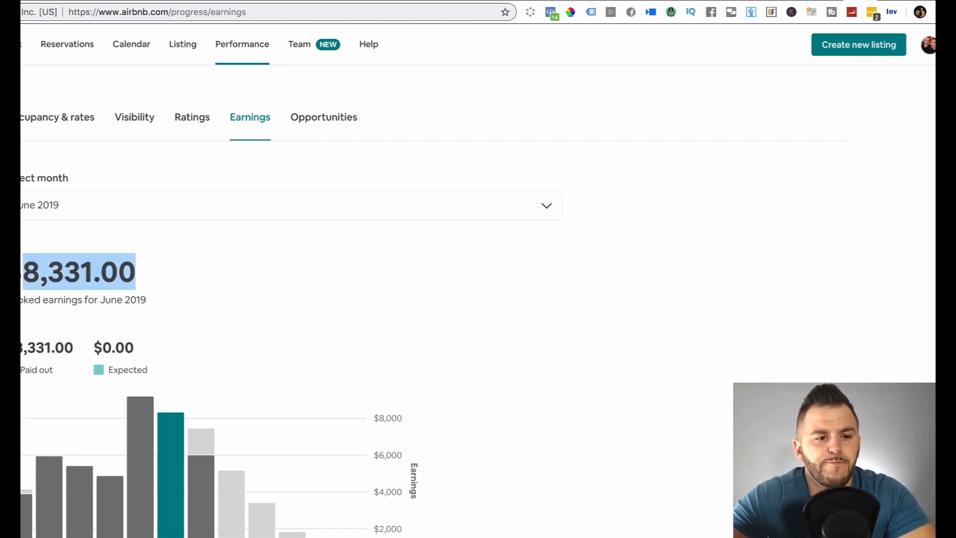
left_click(21, 274)
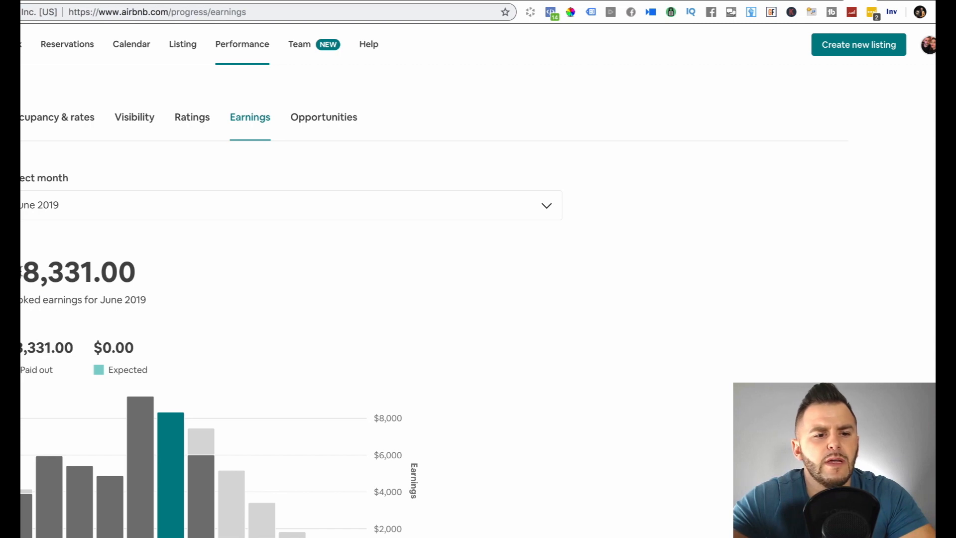
left_click_drag(21, 272, 146, 270)
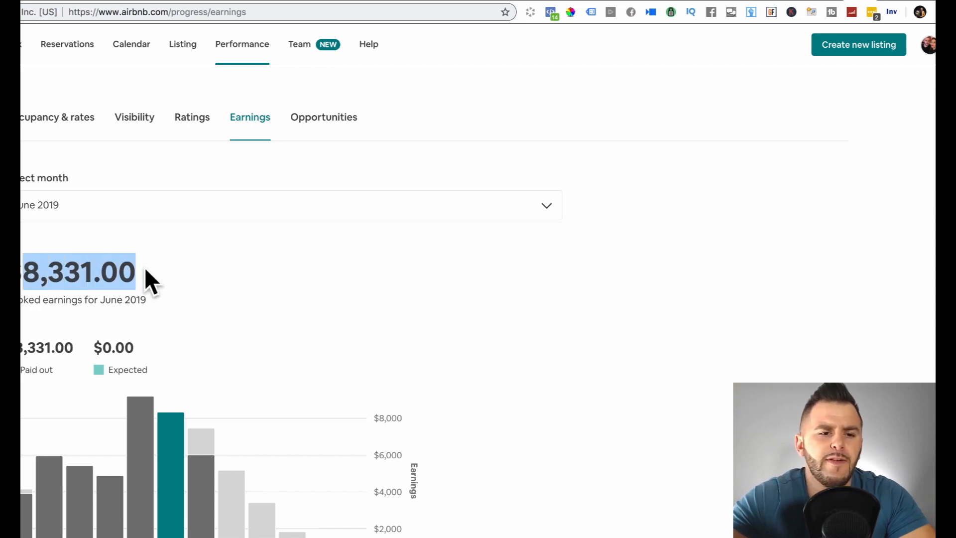
left_click(132, 274)
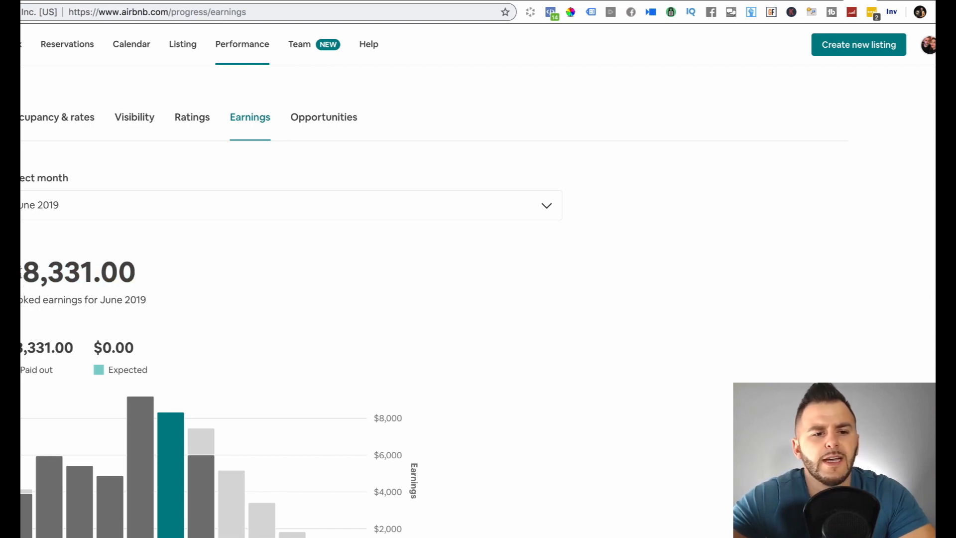
left_click_drag(22, 273, 212, 271)
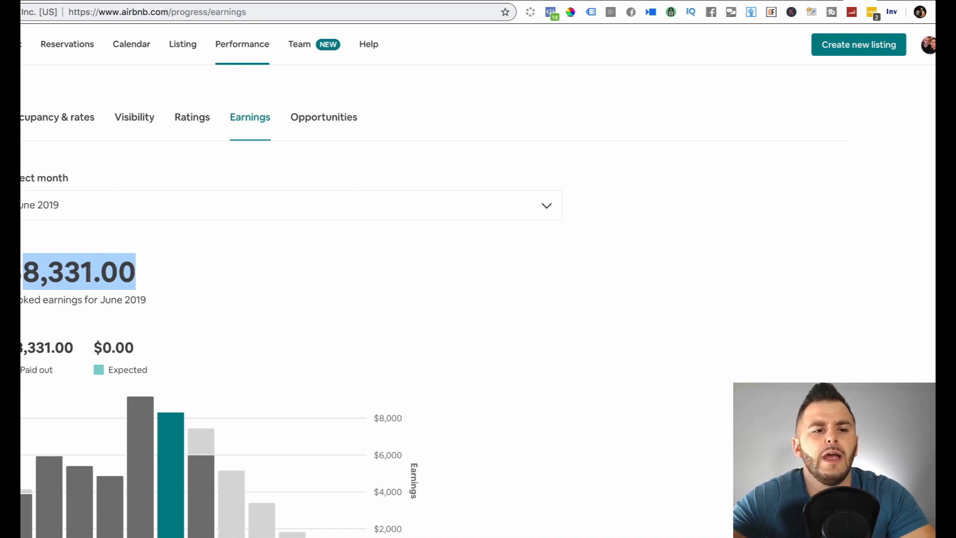
left_click(52, 264)
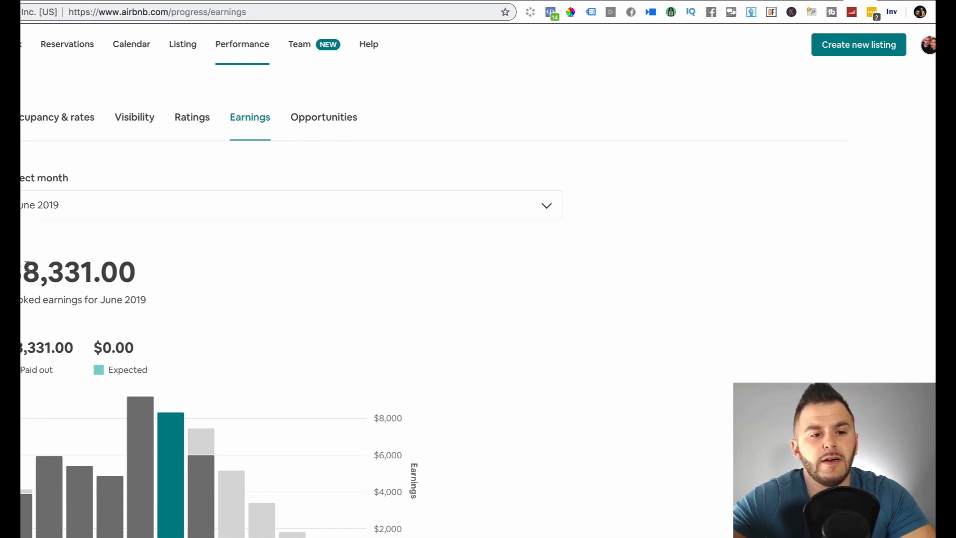
double_click(50, 276)
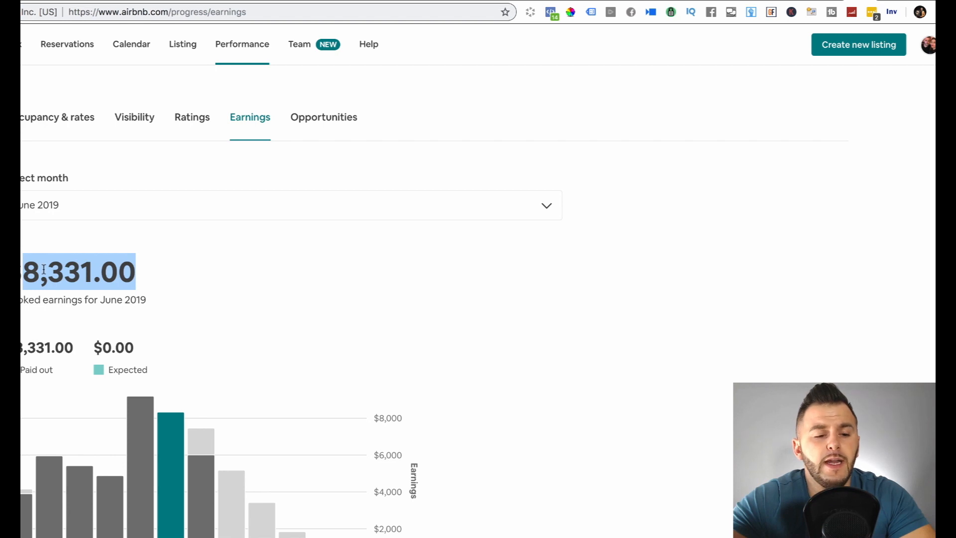
left_click_drag(21, 273, 194, 272)
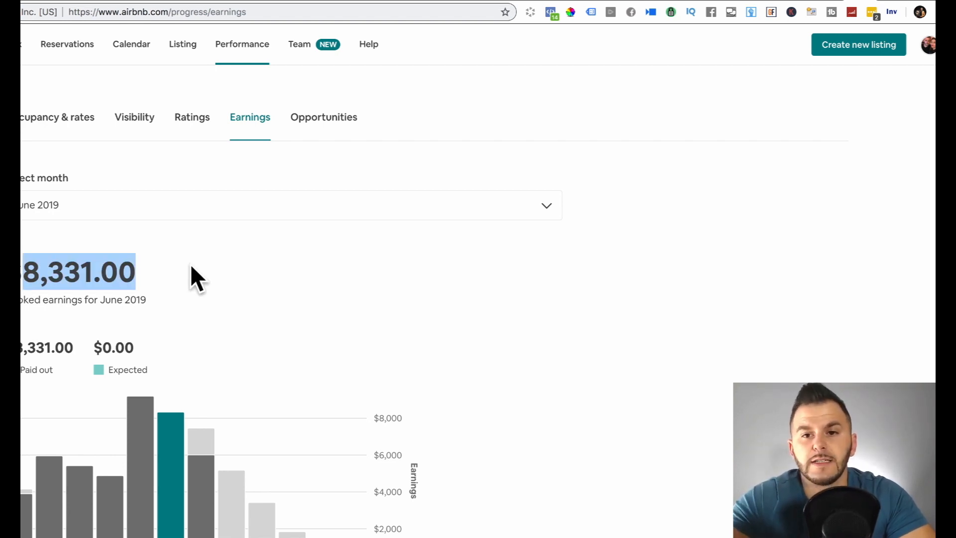
left_click(480, 264)
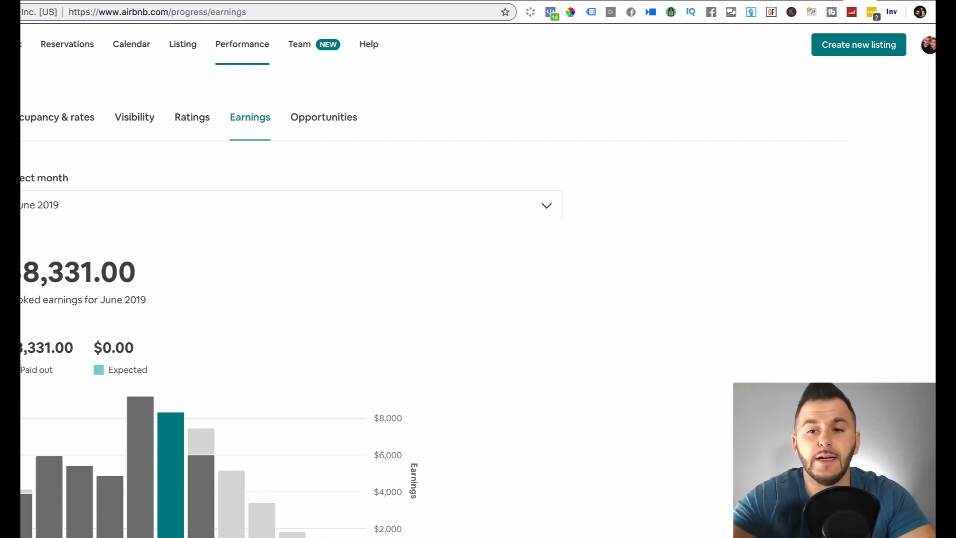
Compare the booked earnings for May, March and April 2019 by selecting each month
left_click(120, 212)
left_click(106, 189)
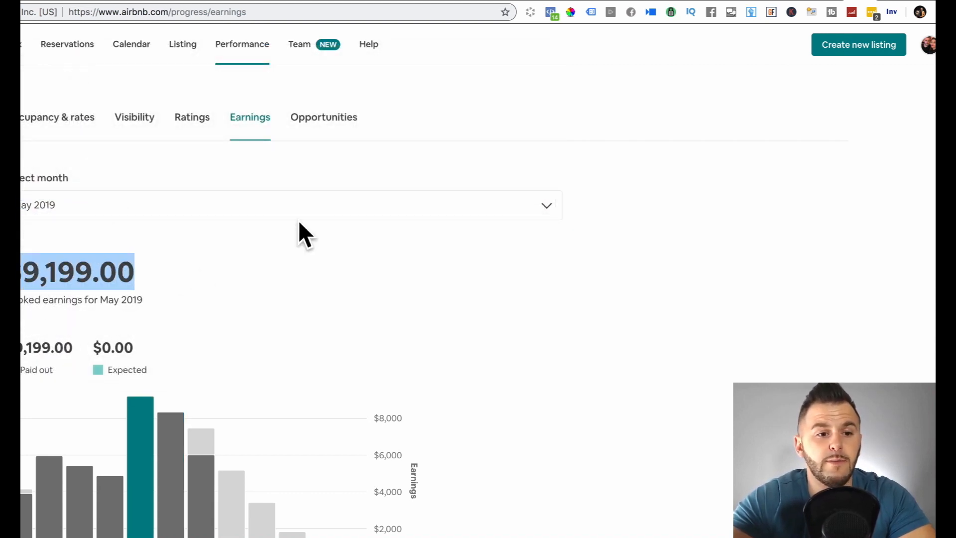
left_click(470, 211)
left_click(302, 176)
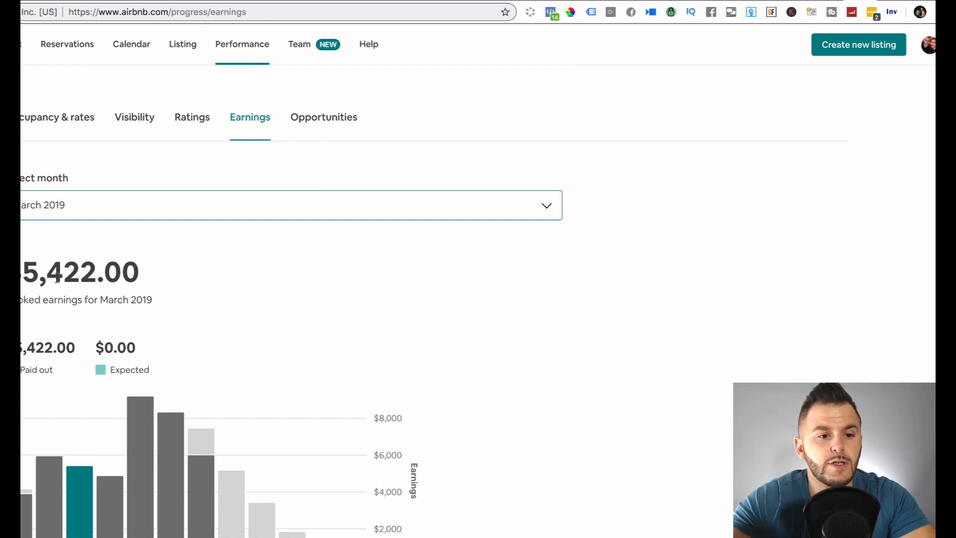
left_click(118, 203)
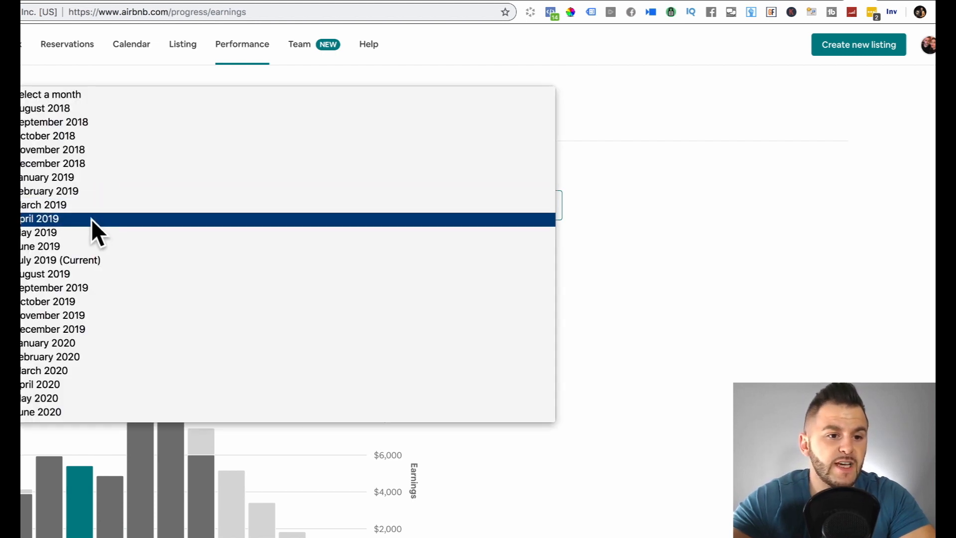
left_click(10, 222)
left_click_drag(30, 277, 155, 265)
left_click(161, 214)
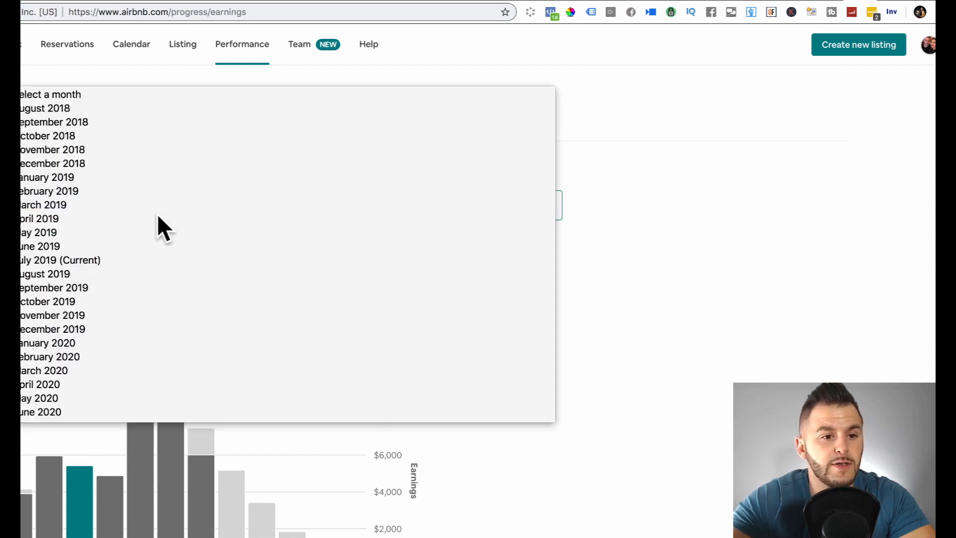
left_click(157, 215)
left_click(124, 215)
left_click(124, 214)
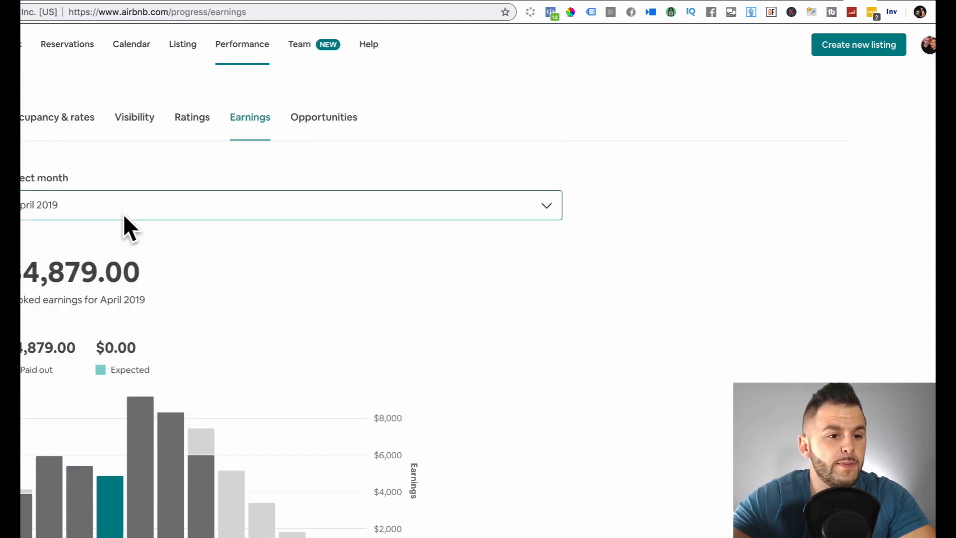
Review the booked earnings for May, July and June 2019 by switching between the months
left_click(91, 199)
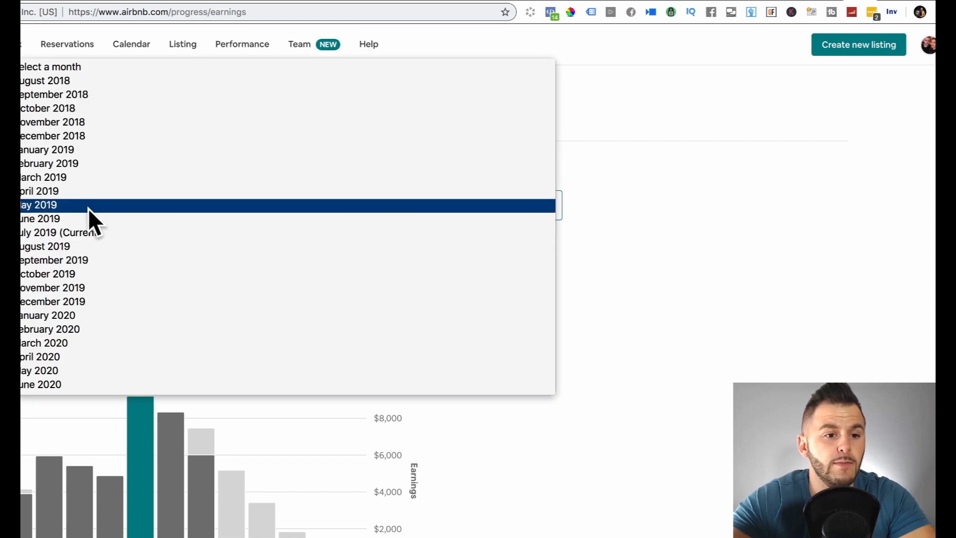
left_click(87, 218)
left_click(95, 212)
left_click(97, 218)
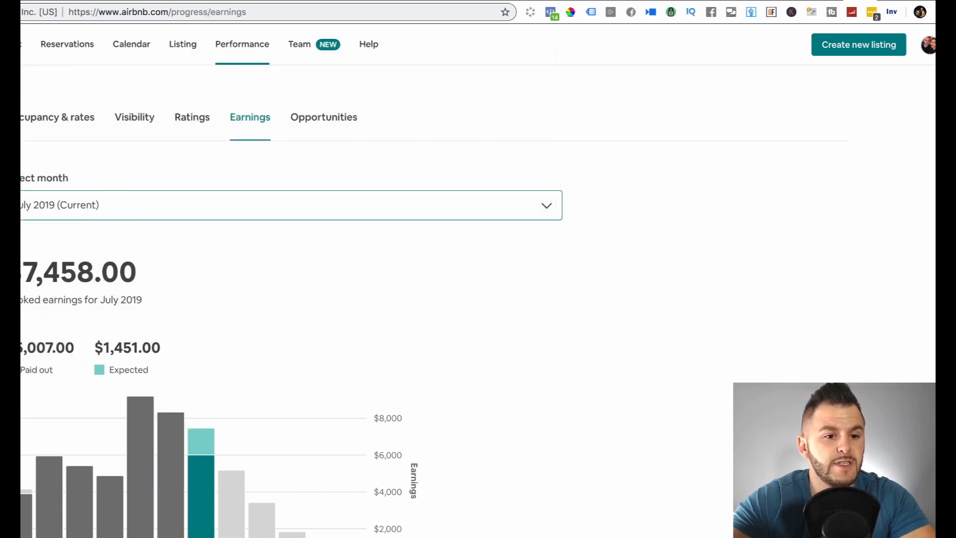
left_click(65, 205)
left_click(67, 189)
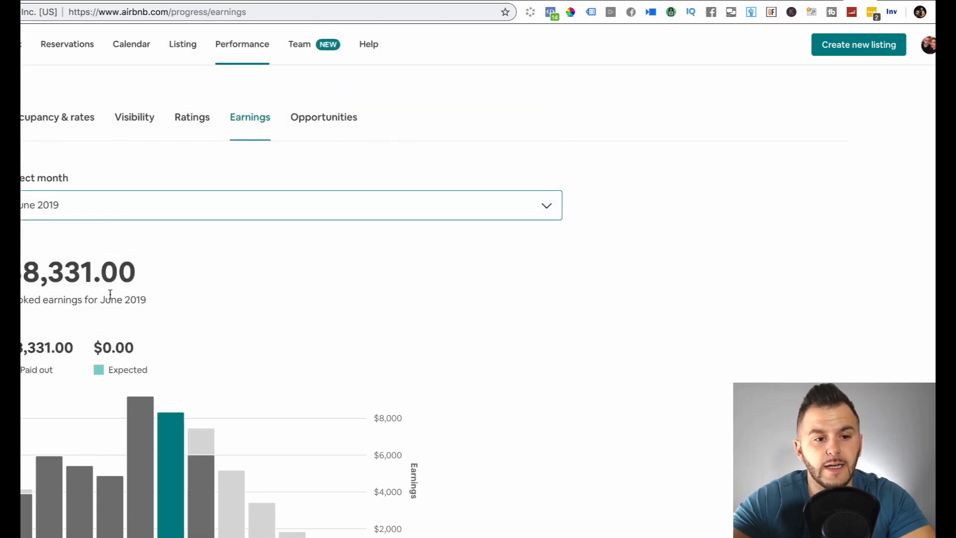
left_click(199, 199)
left_click(197, 189)
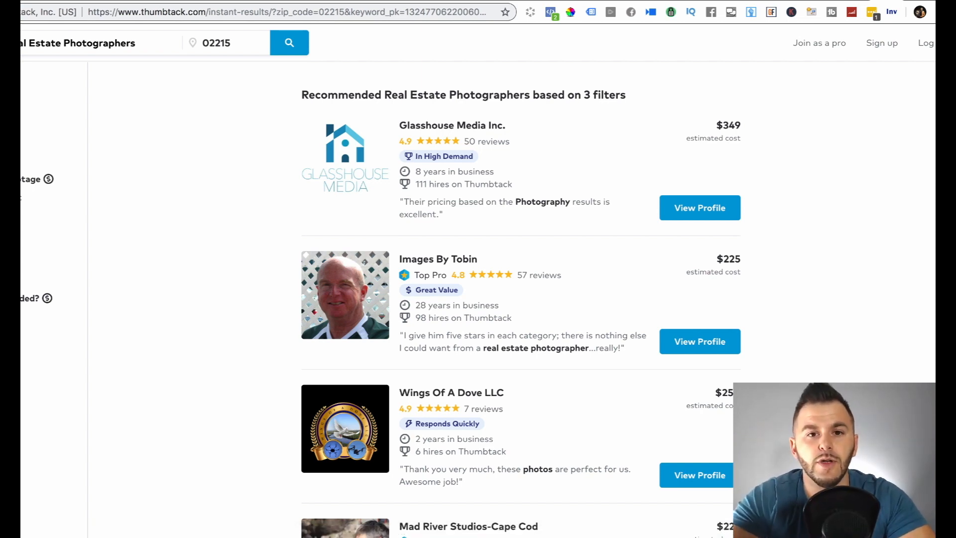
Return to the Boston stays page and start listing a place from the hosting options
left_click(510, 1)
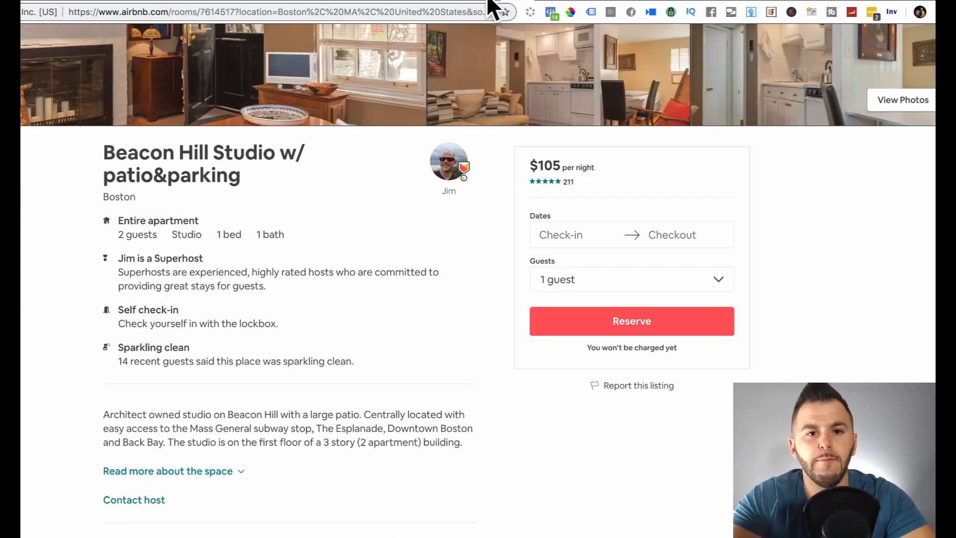
left_click(491, 2)
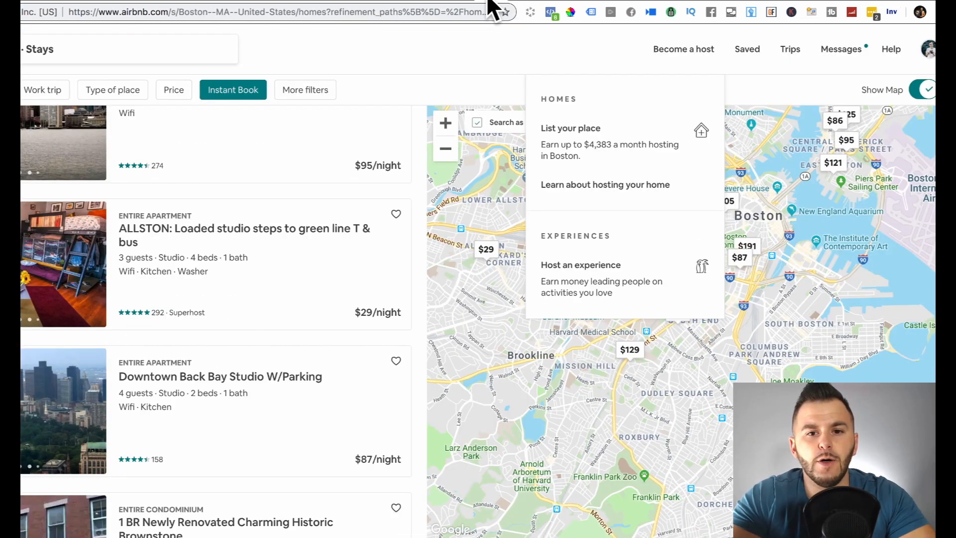
left_click(562, 131)
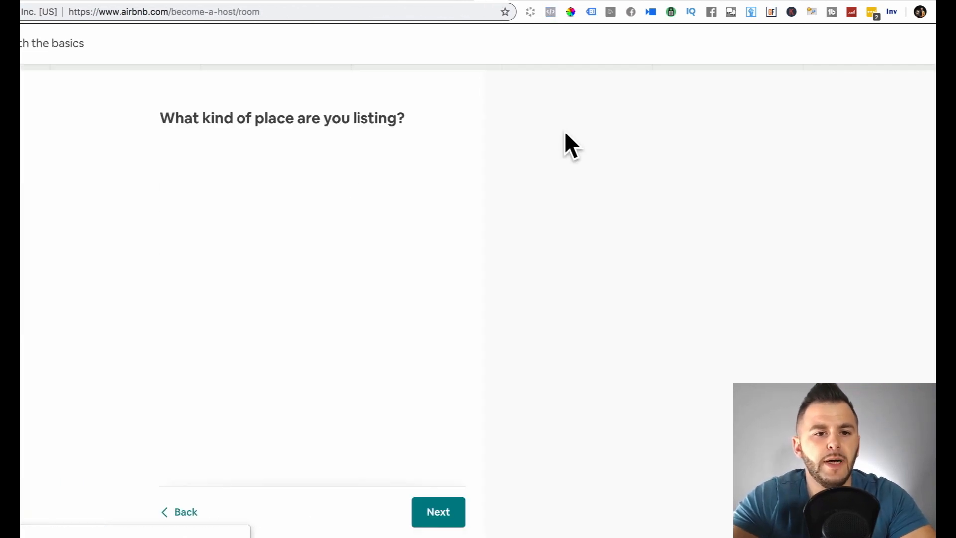
Choose Secondary unit as the kind of place being listed
left_click_drag(160, 171, 320, 168)
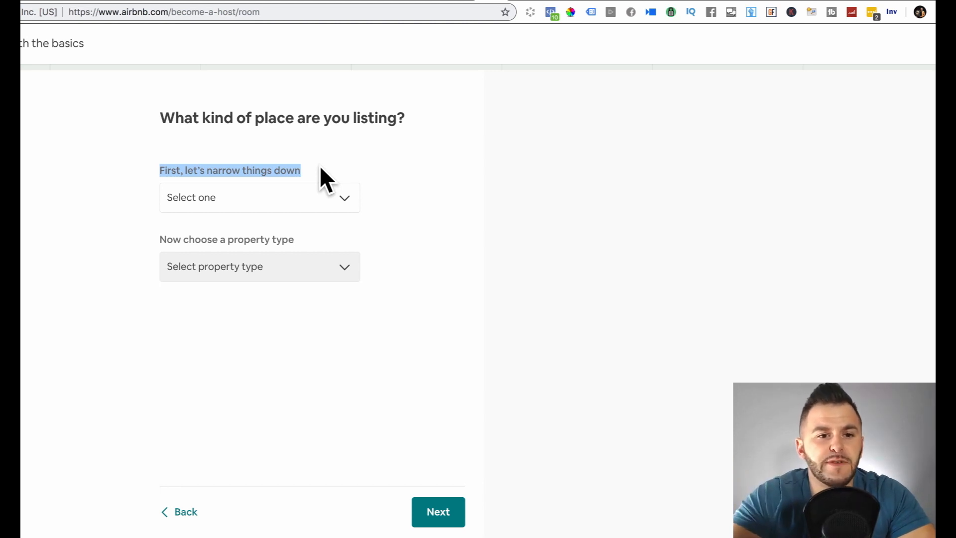
left_click(224, 170)
left_click(313, 197)
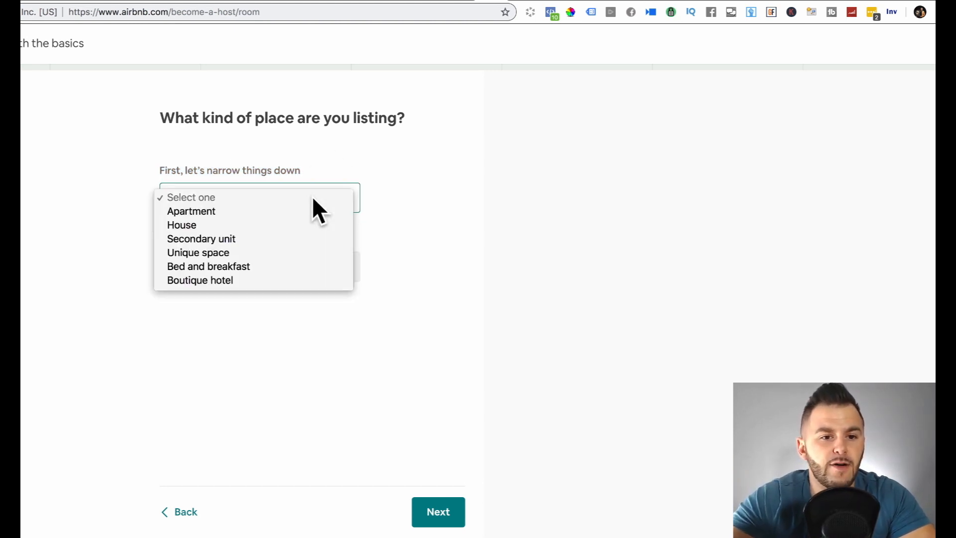
left_click(274, 235)
Change the kind of place being listed to House and choose House as its property type
left_click(247, 202)
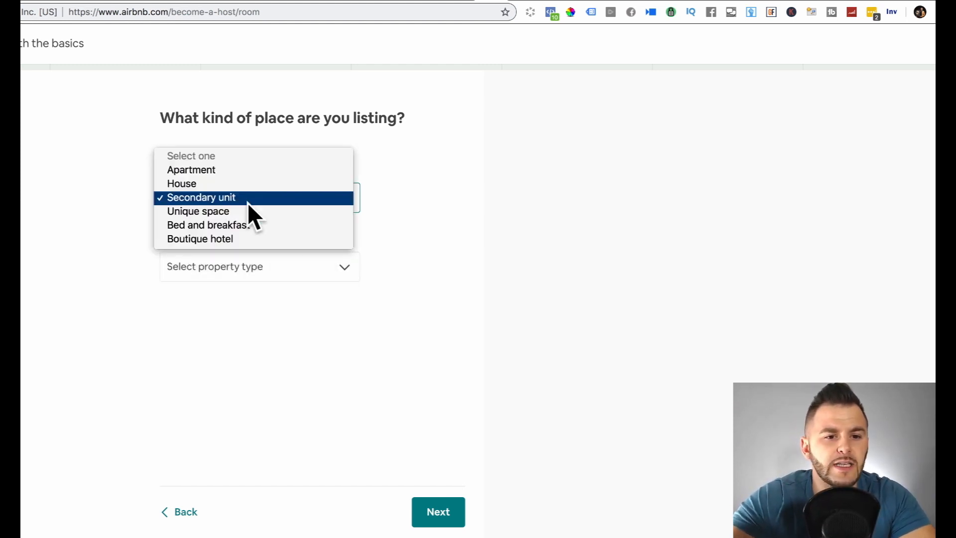
left_click(241, 186)
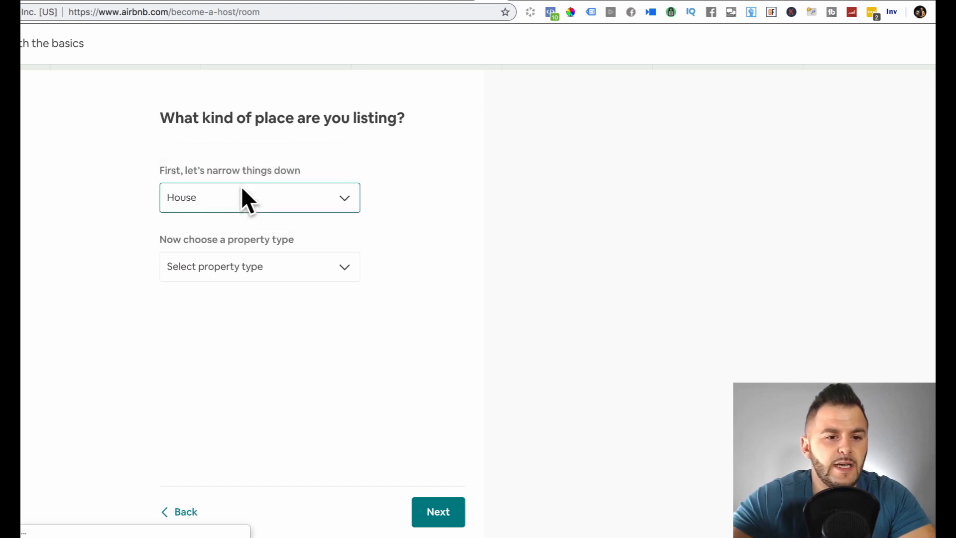
left_click(236, 271)
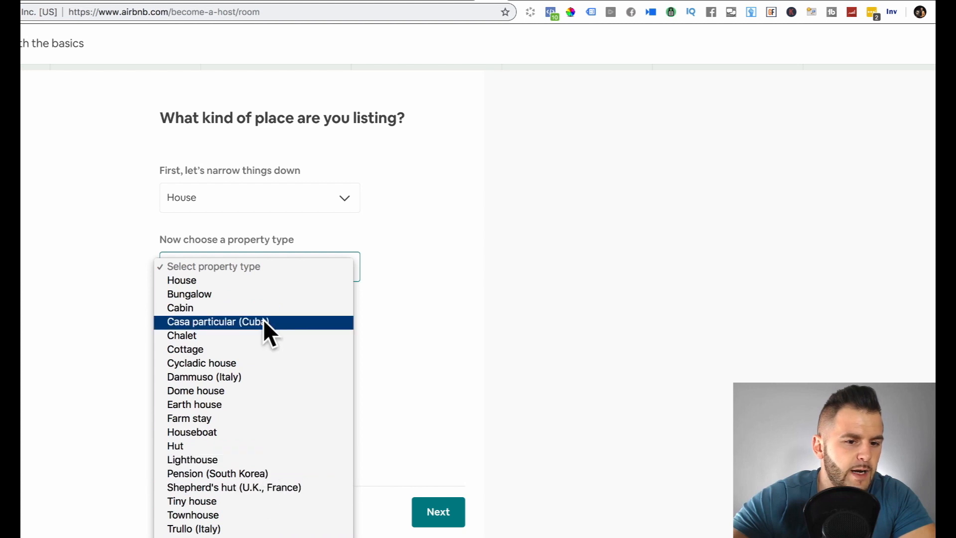
left_click(252, 274)
scroll(457, 348, "down", 2)
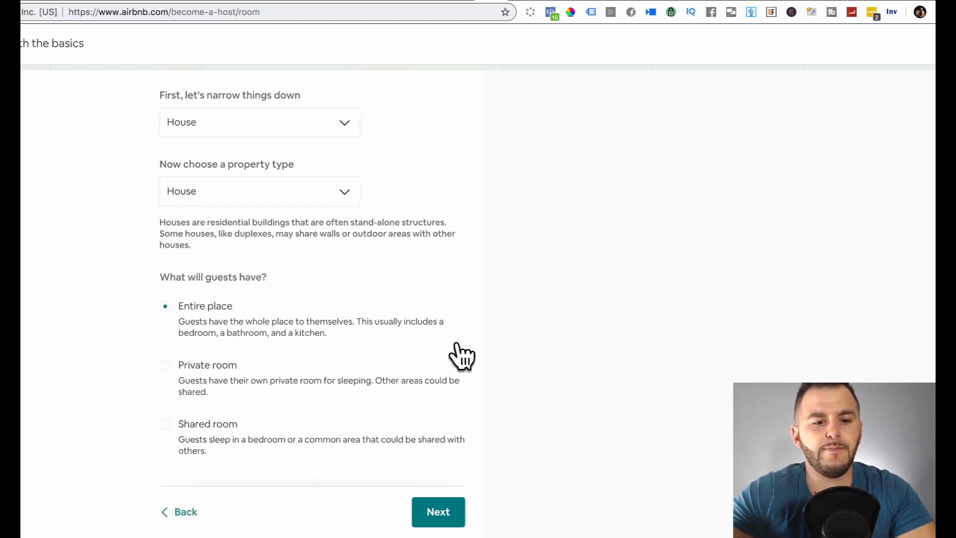
Mark the house as primarily set up for guests and listed by a hospitality business, and continue to the guest capacity page
scroll(449, 344, "down", 2)
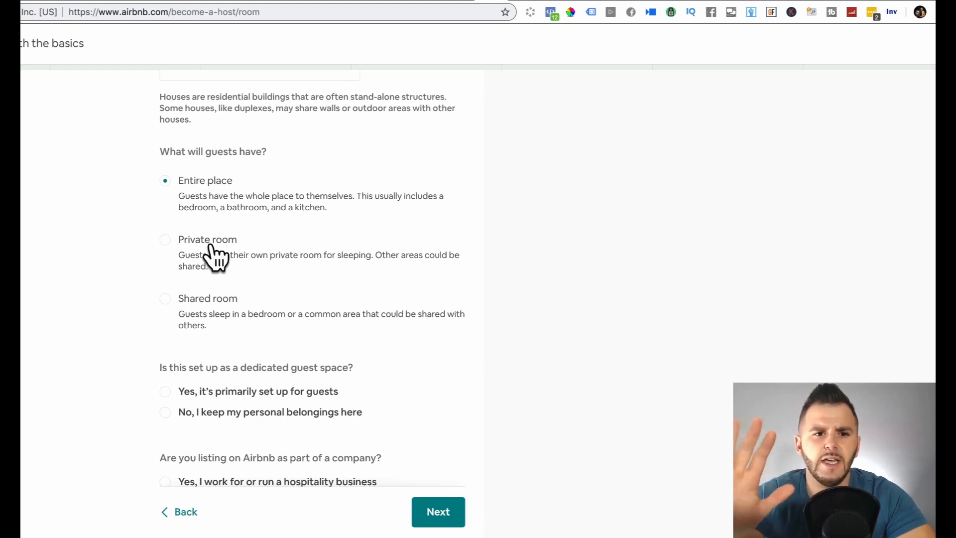
scroll(567, 261, "down", 2)
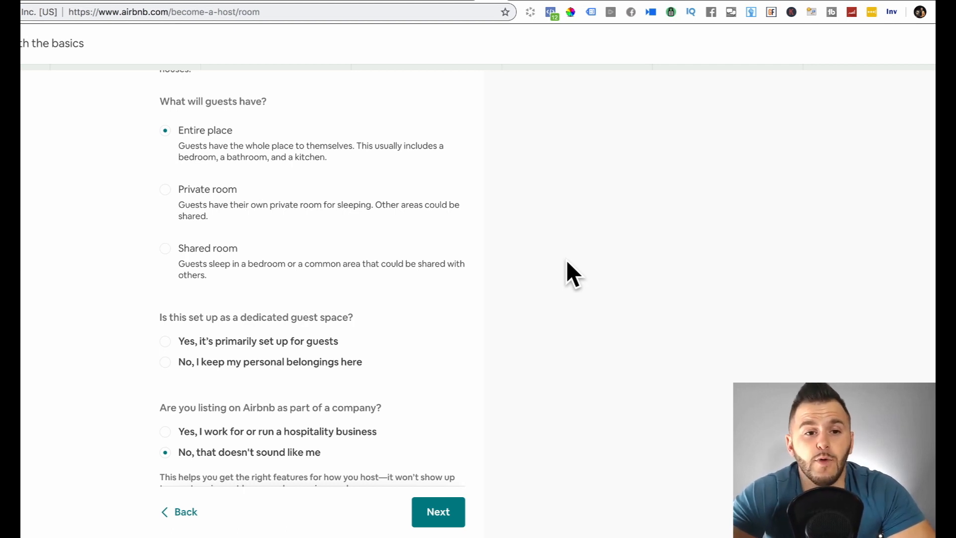
scroll(566, 259, "down", 2)
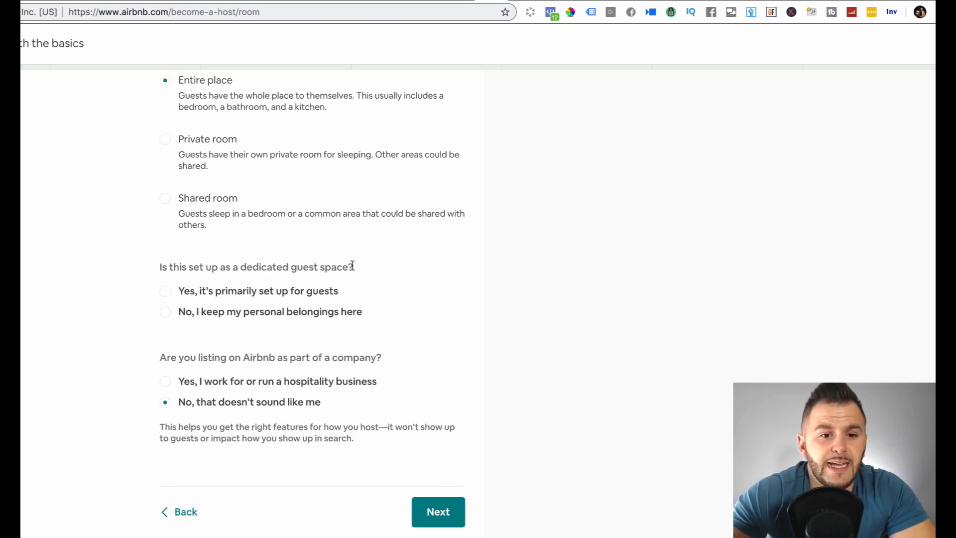
left_click(165, 292)
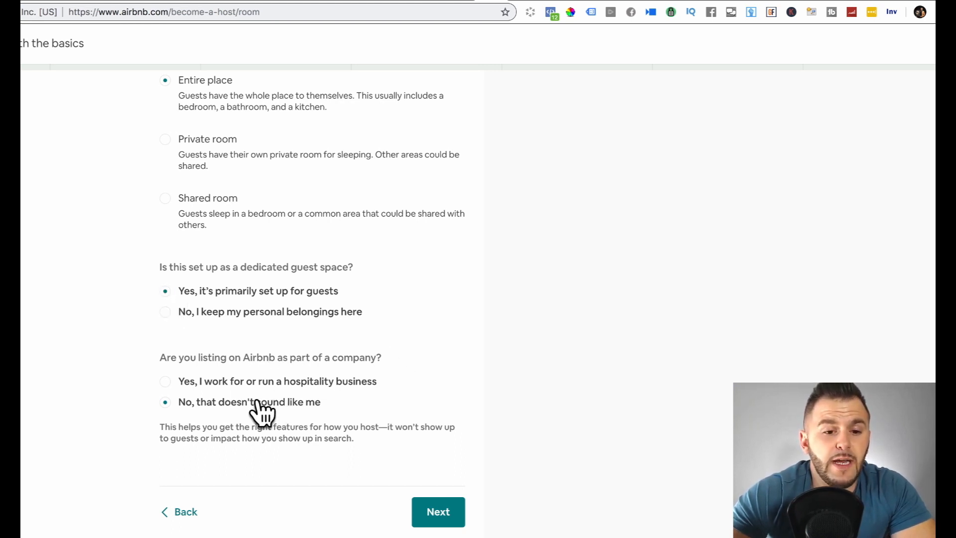
left_click(195, 383)
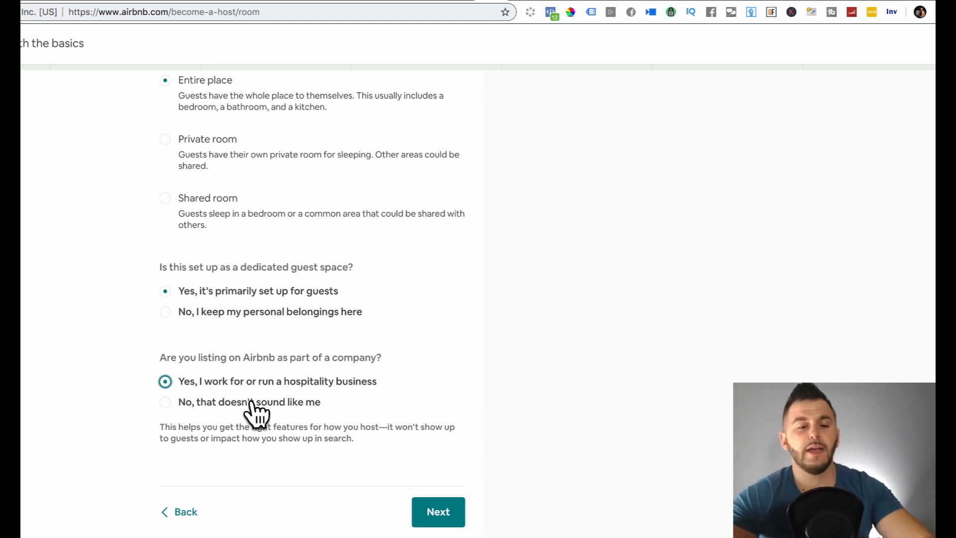
left_click(431, 518)
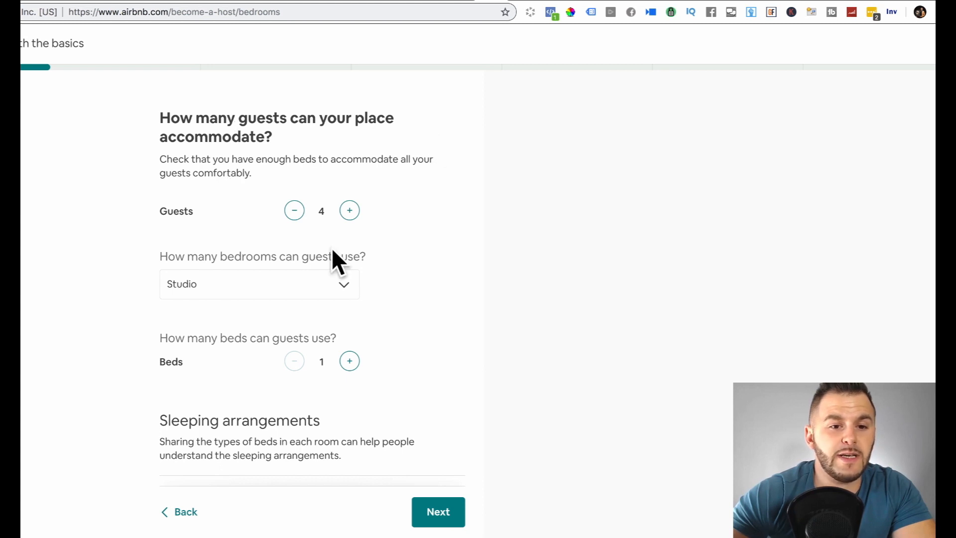
Set the number of guests the place can accommodate to 12
left_click(350, 211)
left_click(350, 211)
left_click(349, 211)
left_click(349, 211)
left_click(349, 211)
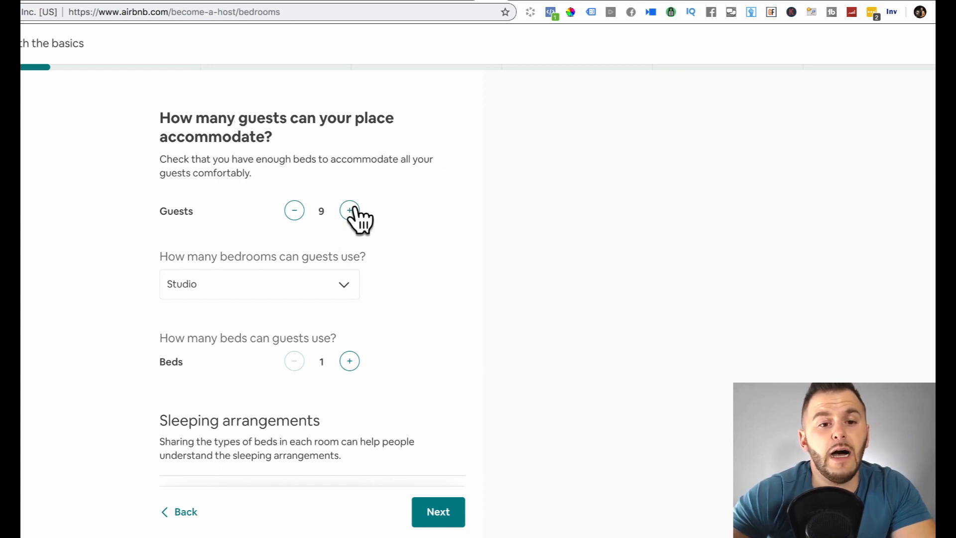
left_click(350, 211)
left_click(350, 211)
left_click(349, 211)
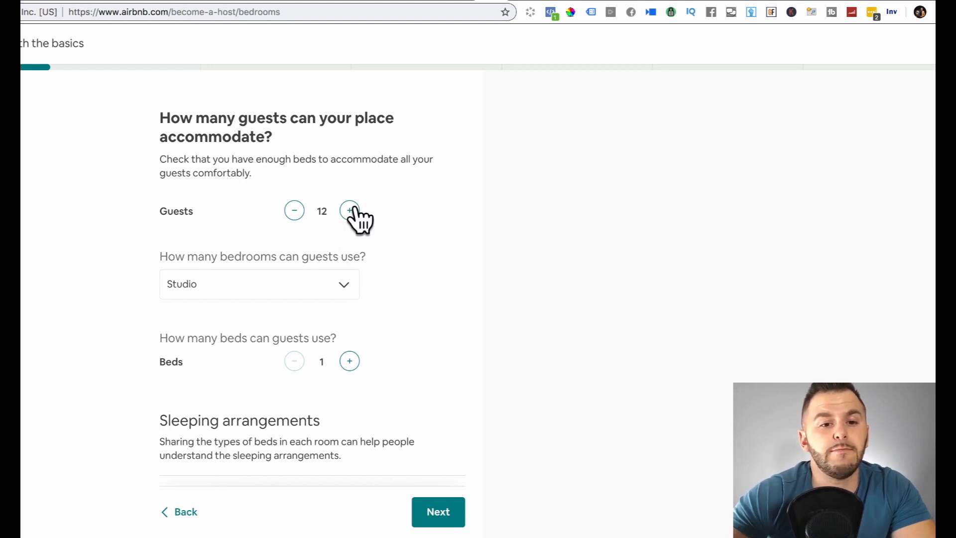
Set the place to 5 bedrooms and 6 beds for guests
left_click(345, 284)
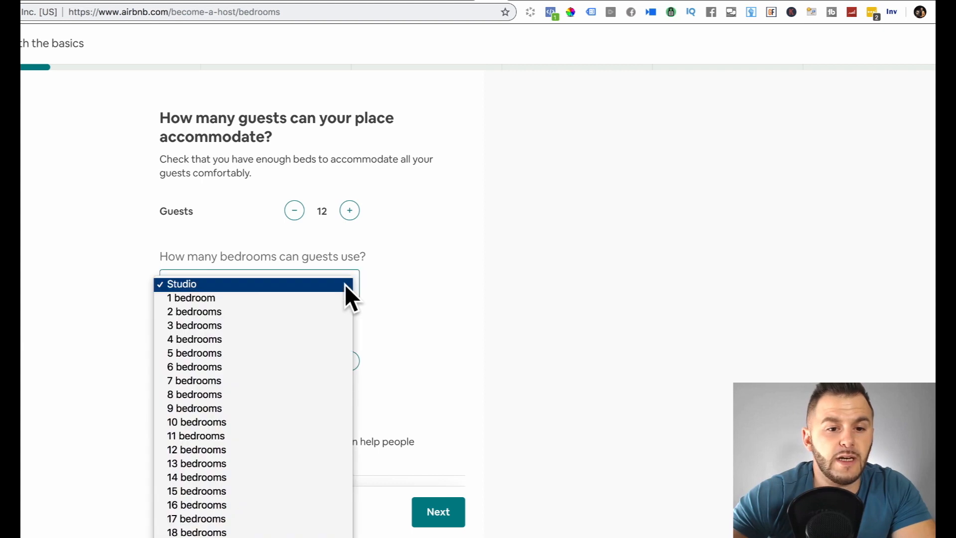
left_click(314, 353)
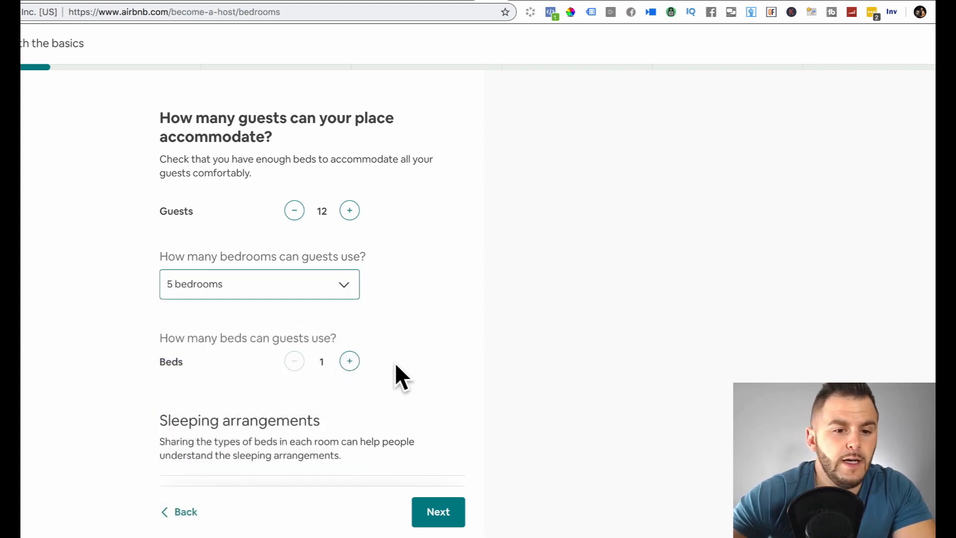
left_click(349, 362)
left_click(350, 361)
left_click(350, 362)
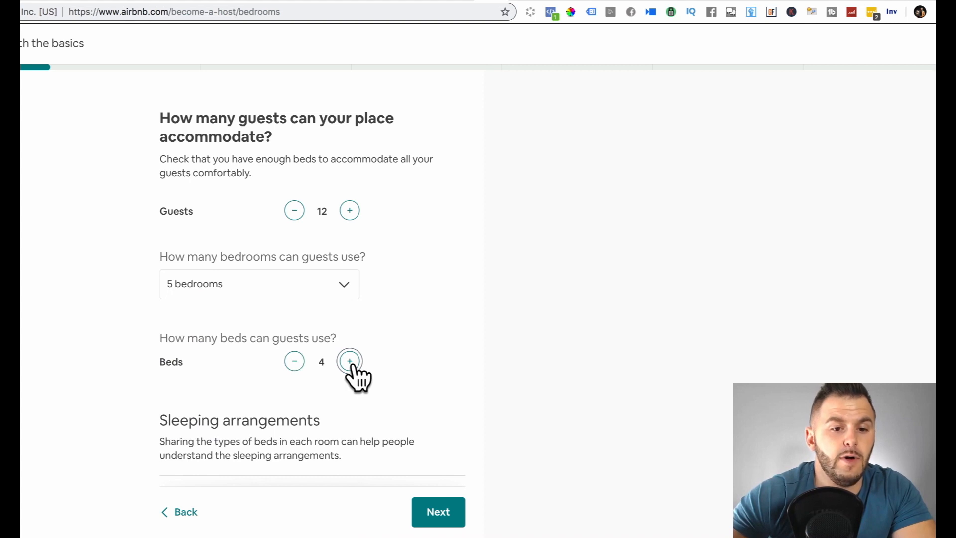
left_click(350, 361)
left_click(350, 362)
Add one double bed to Bedroom 1 in the sleeping arrangements
scroll(593, 374, "down", 4)
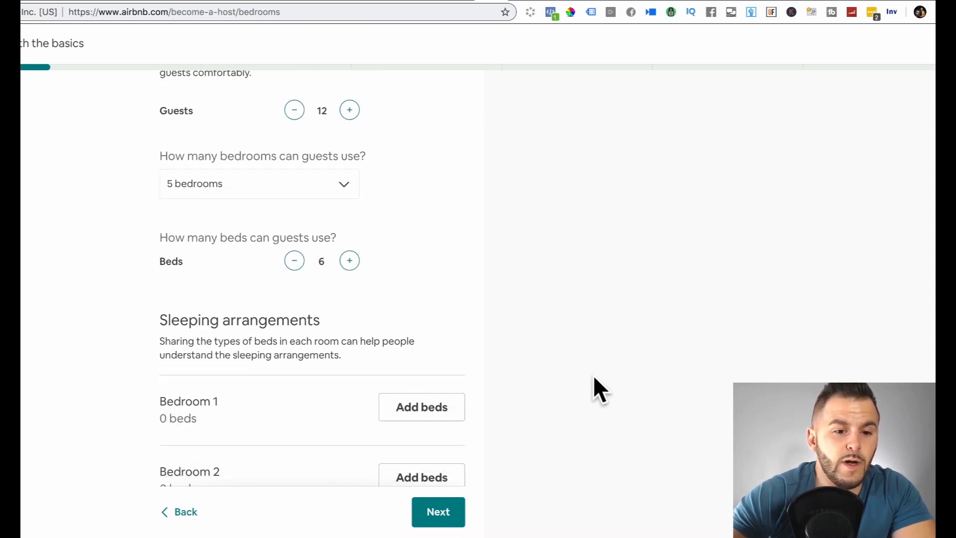
scroll(593, 375, "down", 2)
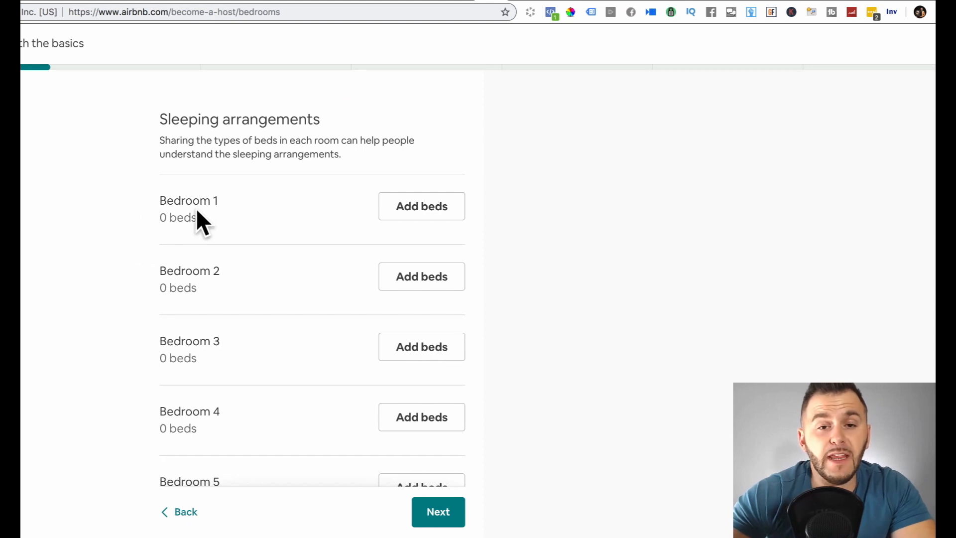
left_click(420, 206)
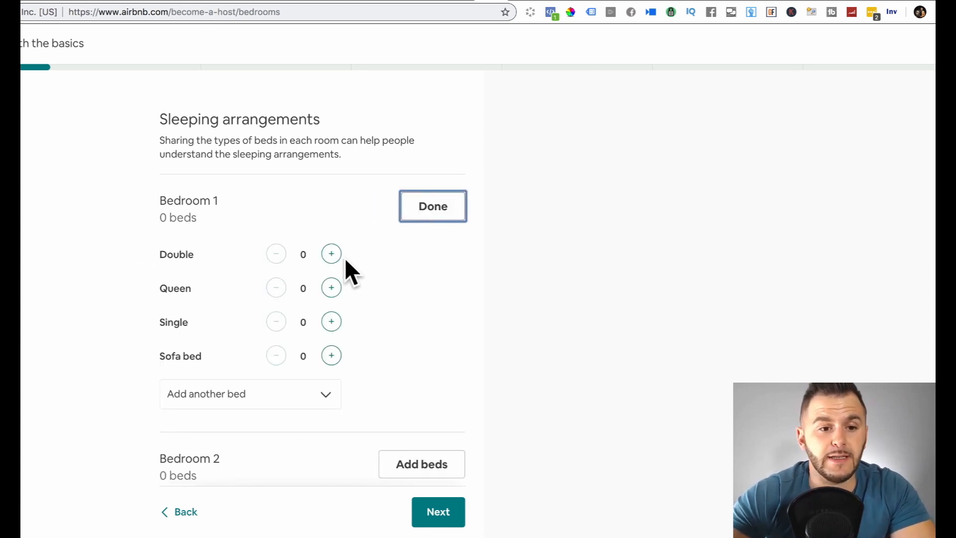
left_click(331, 255)
scroll(488, 410, "down", 6)
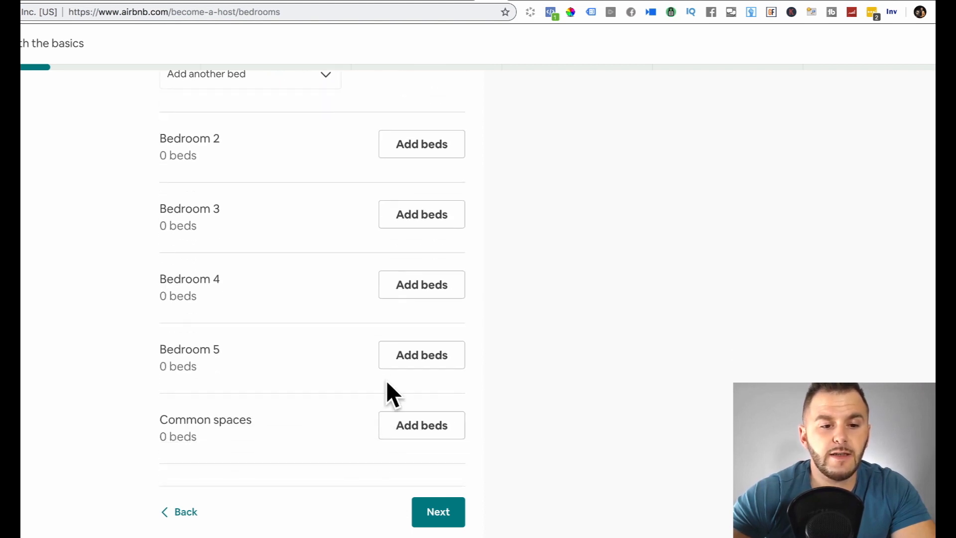
Add one sofa bed and one floor mattress to the common spaces, and continue to the bathrooms page
left_click(428, 429)
left_click(332, 472)
scroll(670, 299, "down", 3)
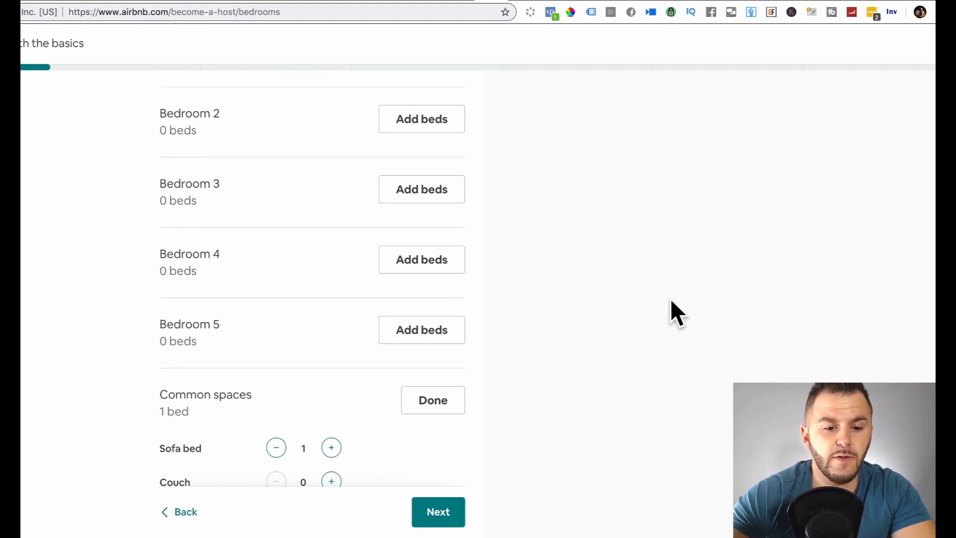
left_click(331, 386)
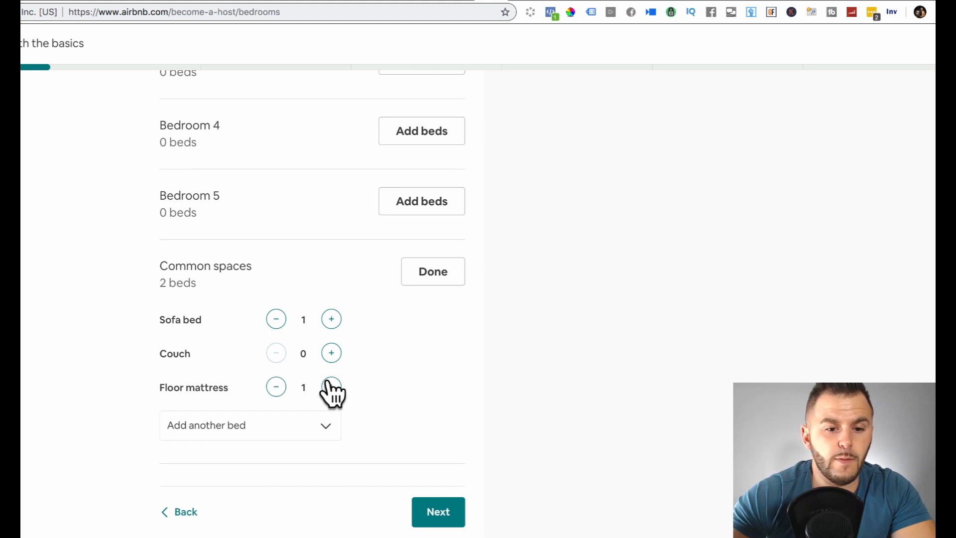
left_click(325, 429)
left_click(565, 367)
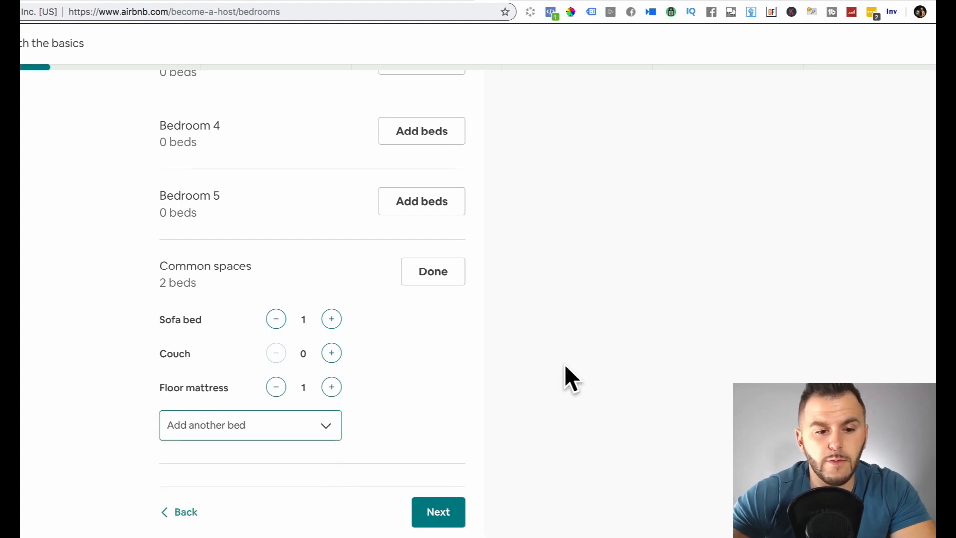
left_click(427, 518)
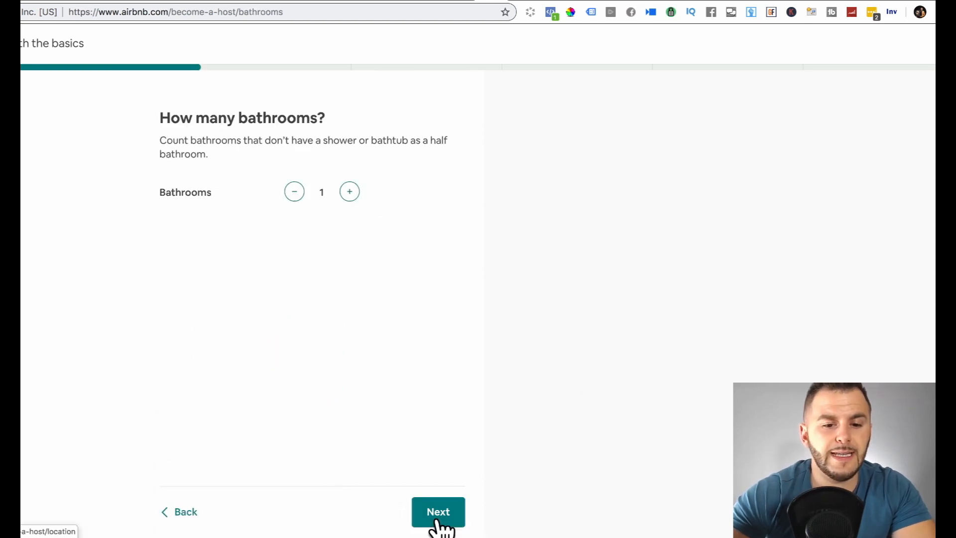
Set the number of bathrooms to 2 and continue to the location page
left_click(350, 192)
left_click(350, 192)
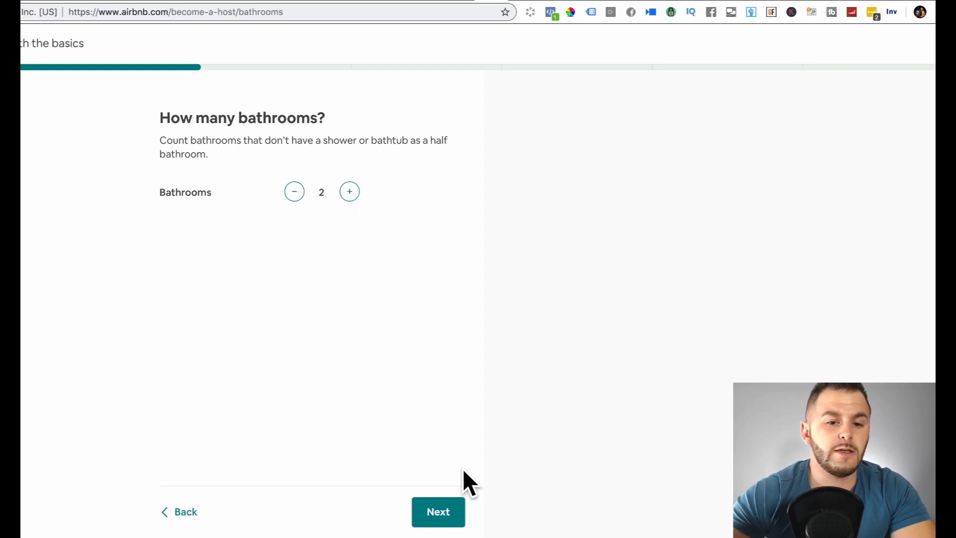
left_click(442, 514)
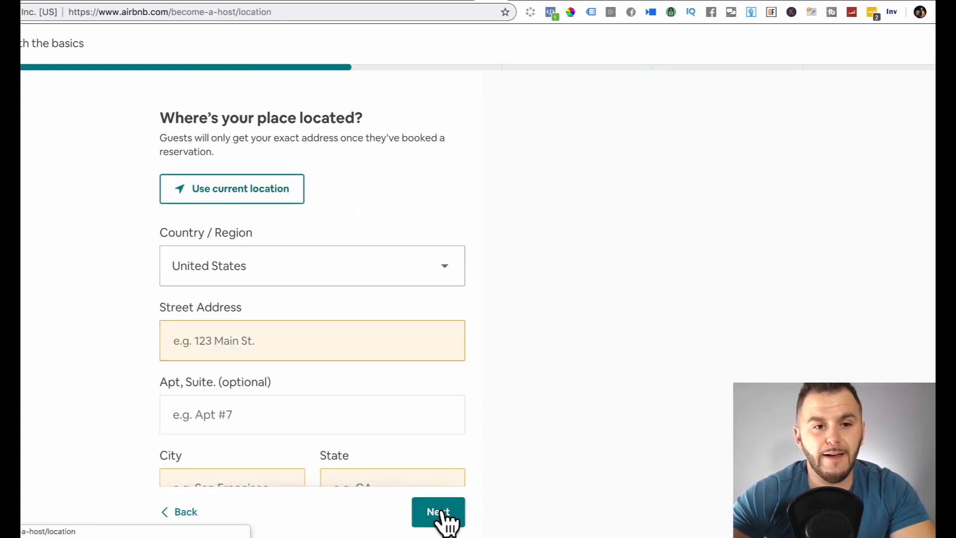
left_click(238, 187)
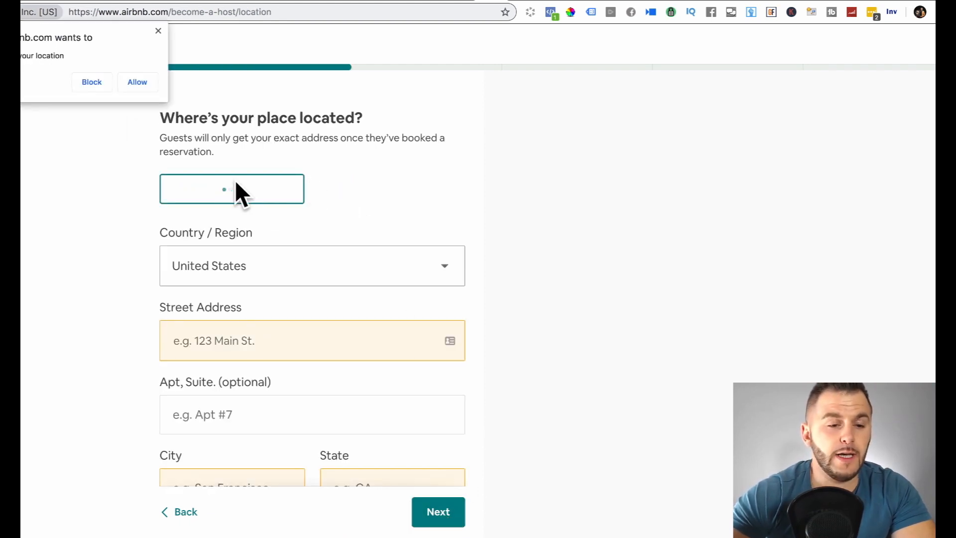
left_click(158, 31)
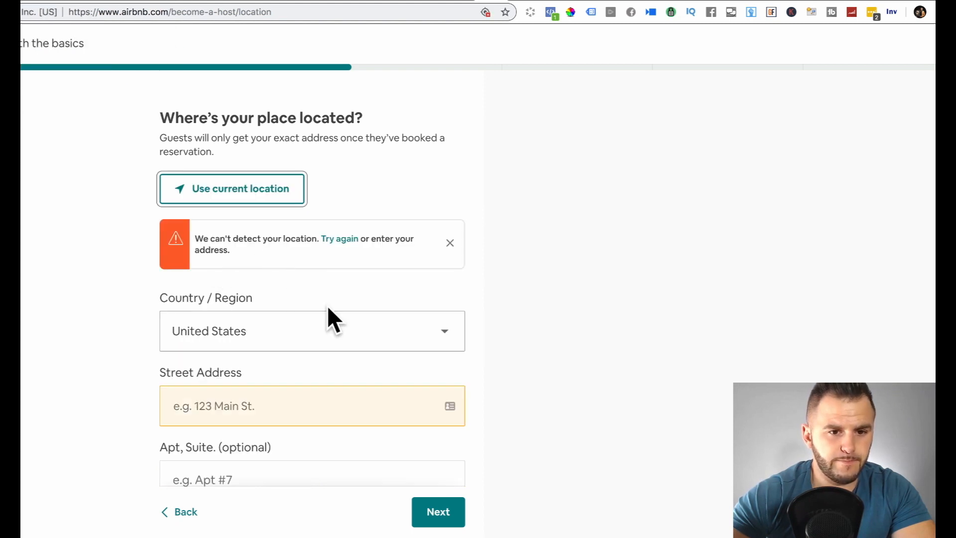
left_click(450, 242)
Enter the street address of the place without picking a suggested address
left_click(264, 357)
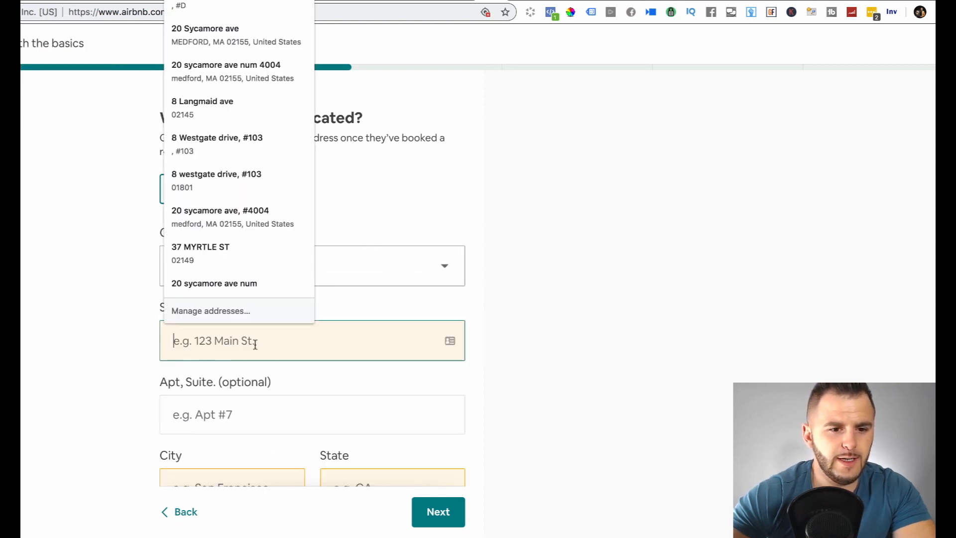
type("123 . ain st")
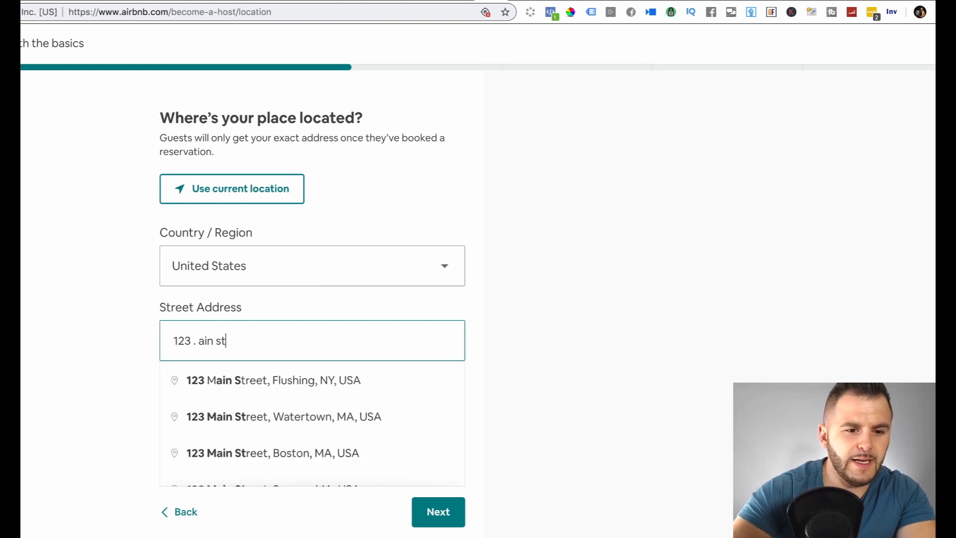
key("BackSpace")
key("BackSpace")
key("BackSpace")
key("BackSpace")
key("BackSpace")
key("BackSpace")
key("BackSpace")
key("BackSpace")
type("main st")
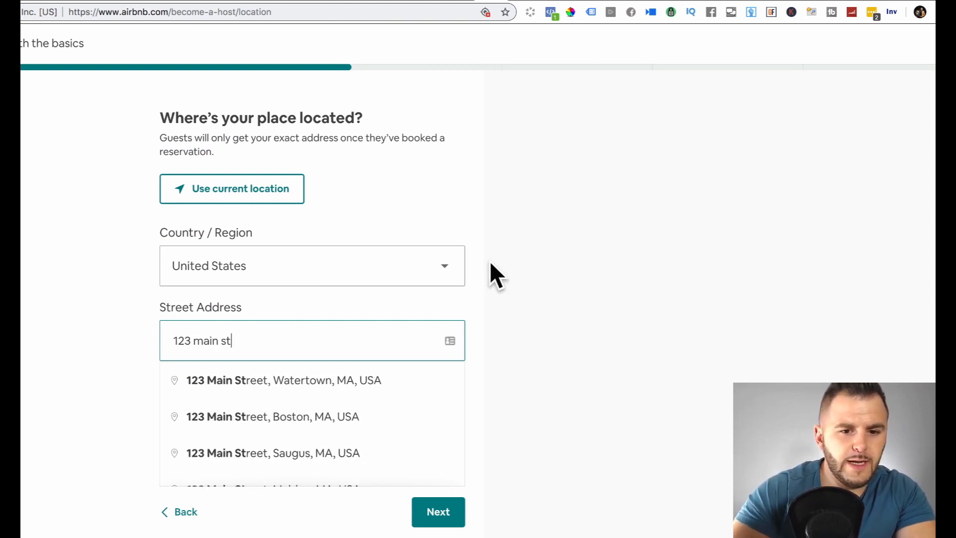
left_click(489, 261)
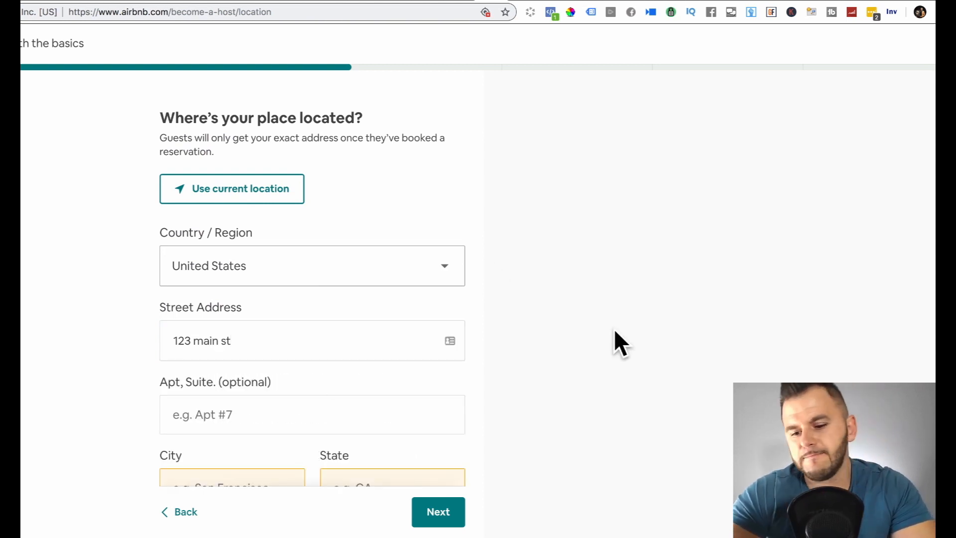
Complete the address with city Boston, state Ma and the ZIP code, and confirm the pin's place on the map
scroll(614, 327, "down", 3)
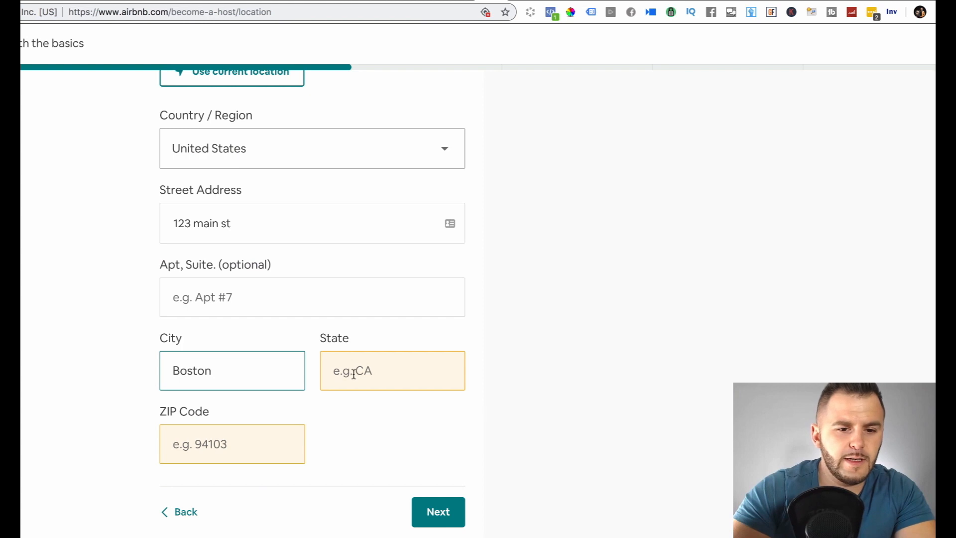
left_click(354, 373)
type("Ma")
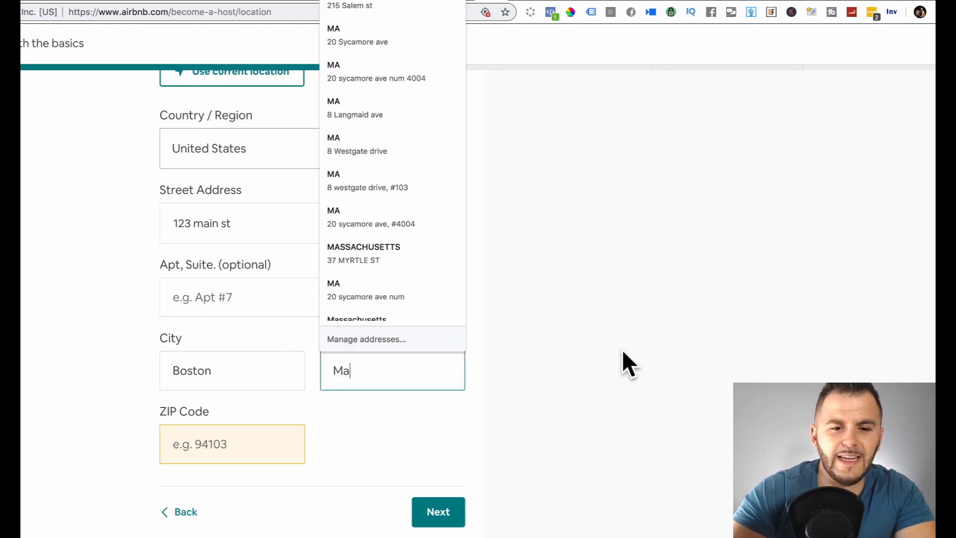
left_click(622, 349)
left_click(209, 452)
left_click(673, 348)
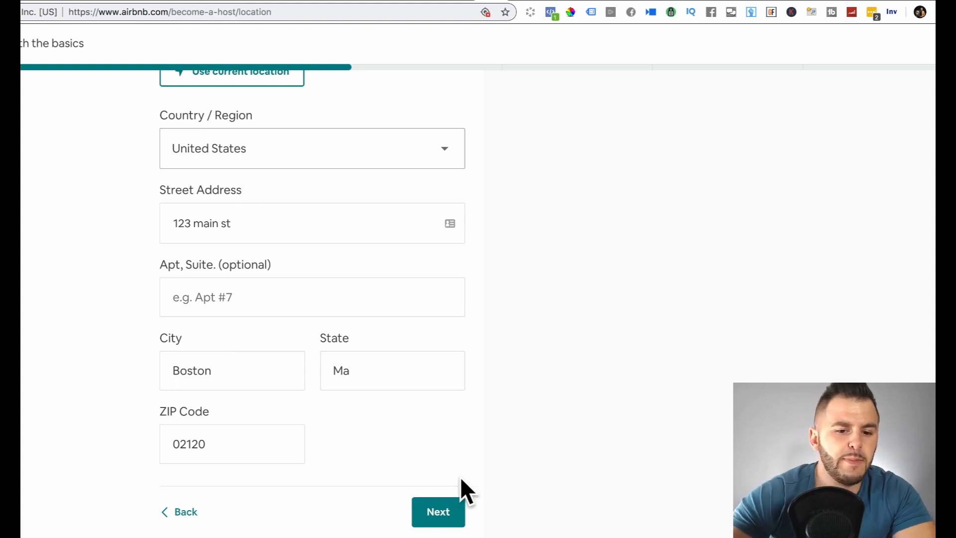
left_click(450, 518)
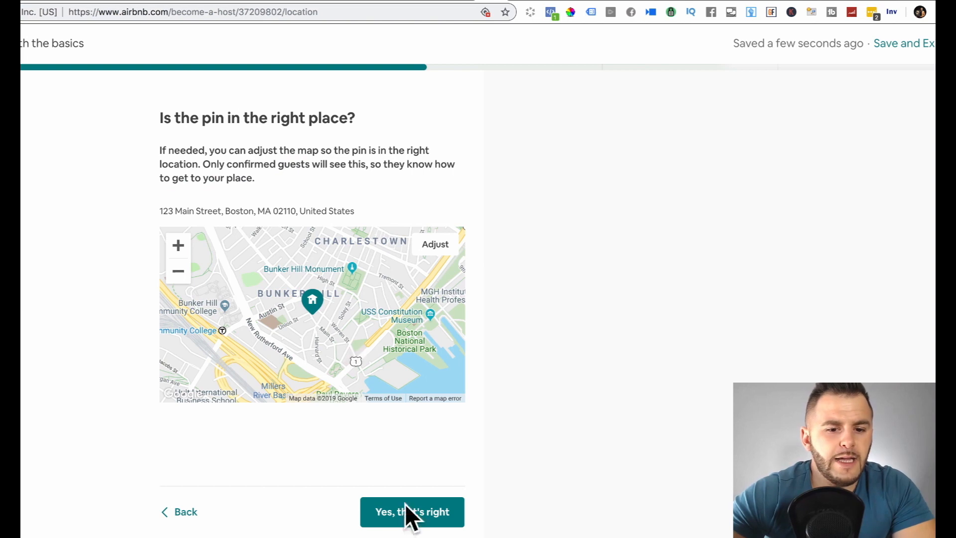
left_click(406, 506)
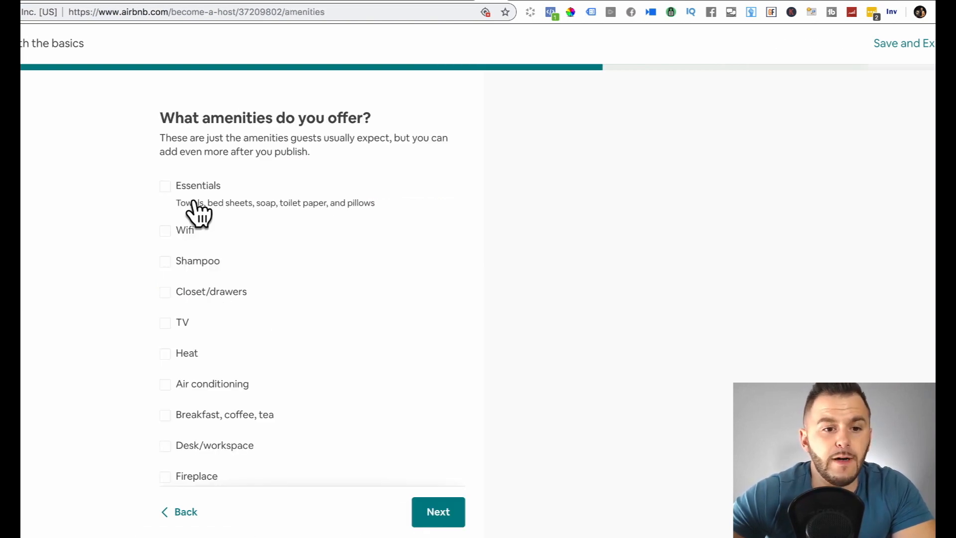
Select the amenities Essentials, Wifi, Shampoo, Closet/drawers, TV, Heat, Air conditioning, Breakfast, coffee, tea, and Desk/workspace
left_click(165, 187)
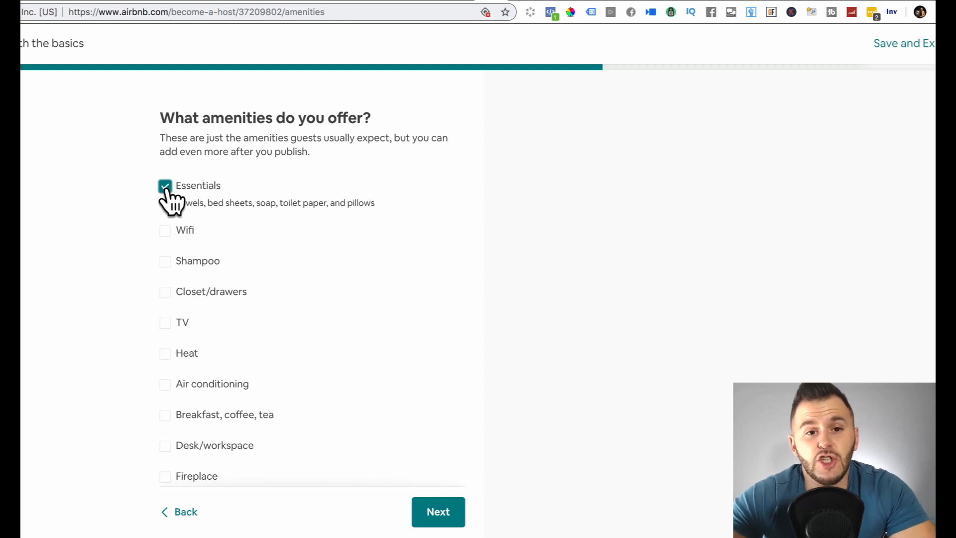
left_click(166, 233)
left_click(165, 263)
left_click(165, 294)
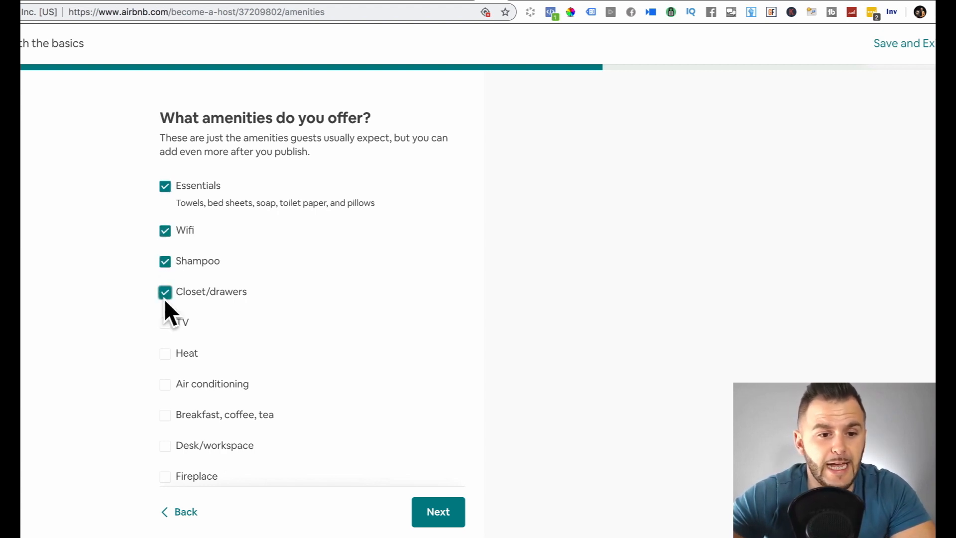
left_click(165, 323)
left_click(166, 354)
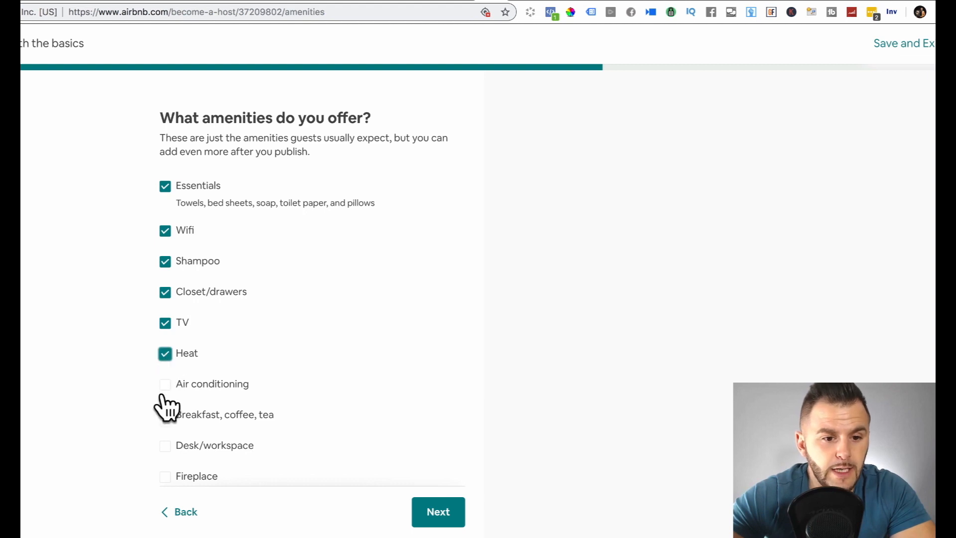
left_click(166, 385)
left_click(165, 415)
left_click(165, 448)
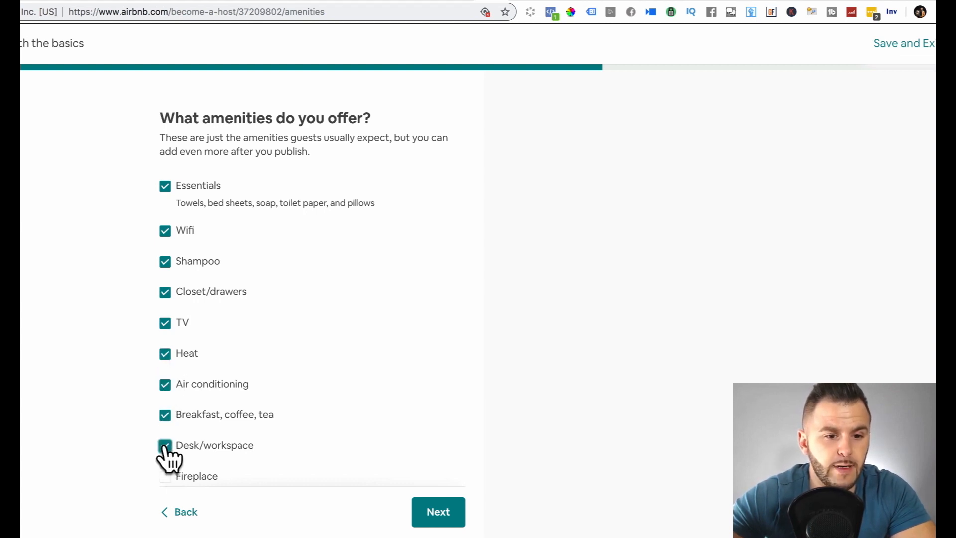
Add Fireplace, Iron, Hair dryer and Private entrance to the offered amenities
scroll(610, 327, "down", 3)
scroll(192, 316, "down", 3)
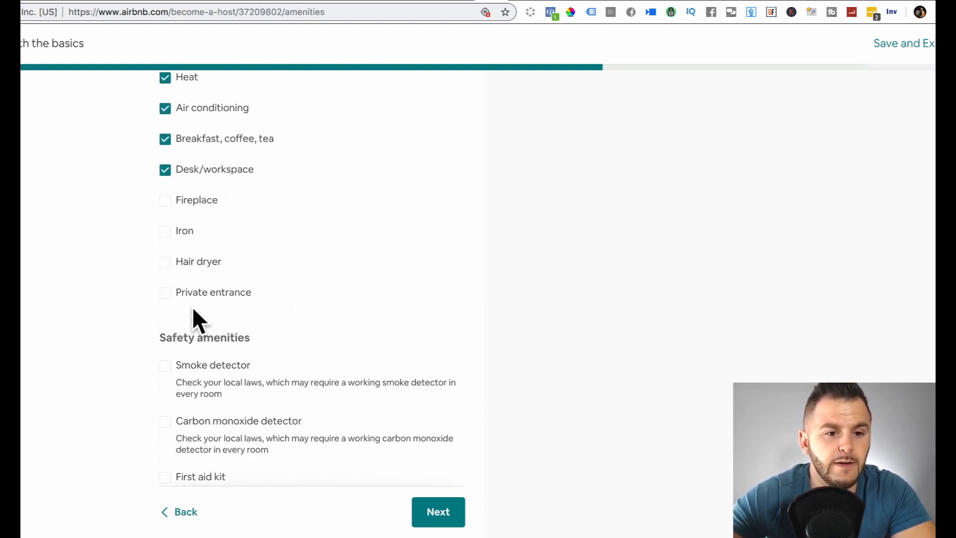
left_click(165, 206)
left_click(165, 175)
left_click(167, 237)
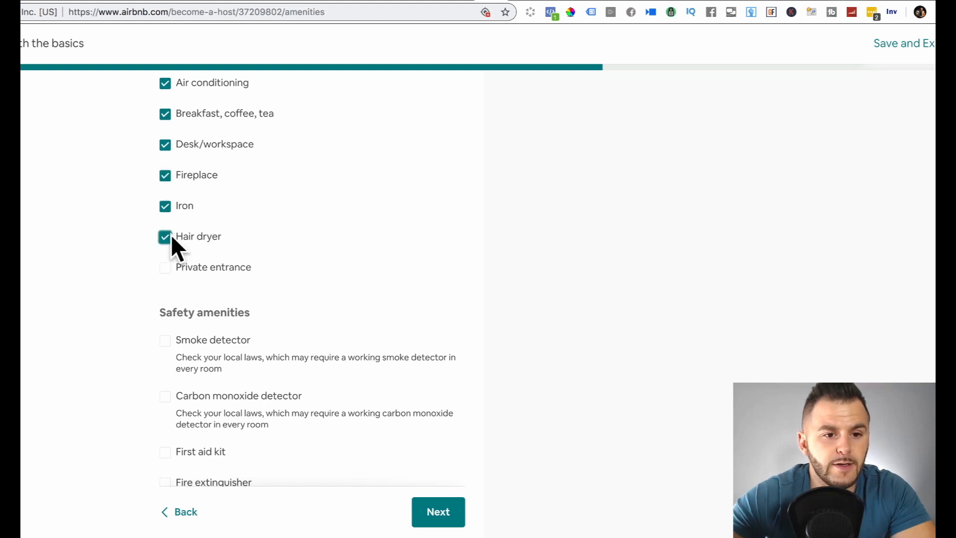
left_click(166, 267)
Select the safety amenities Smoke detector, First aid kit, Fire extinguisher and Lock on bedroom door, and continue to the guest spaces page
scroll(635, 273, "down", 2)
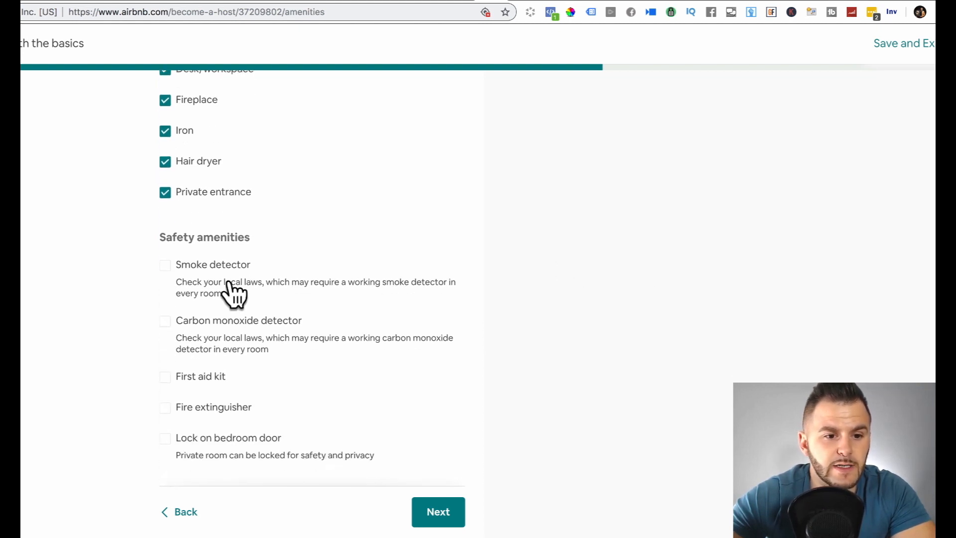
left_click(161, 264)
left_click(165, 377)
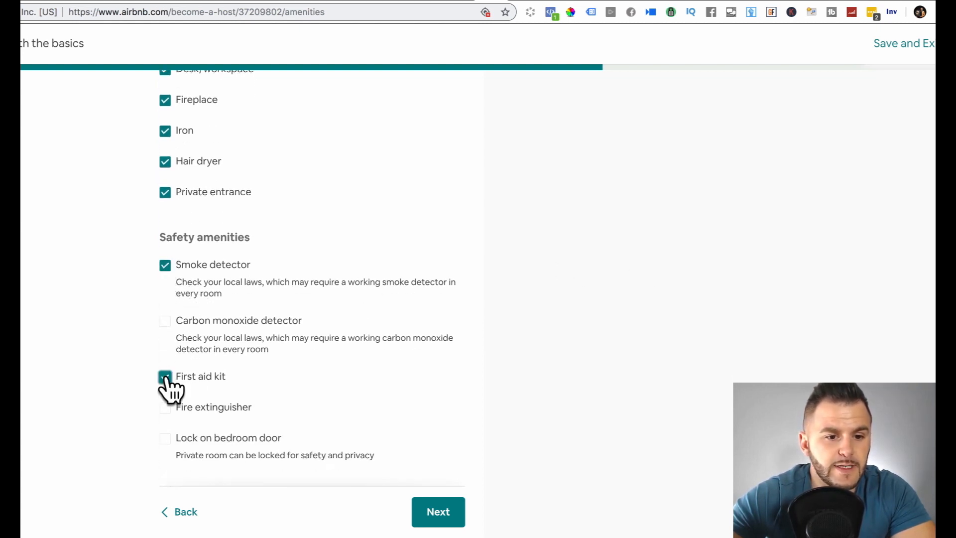
left_click(166, 407)
left_click(164, 443)
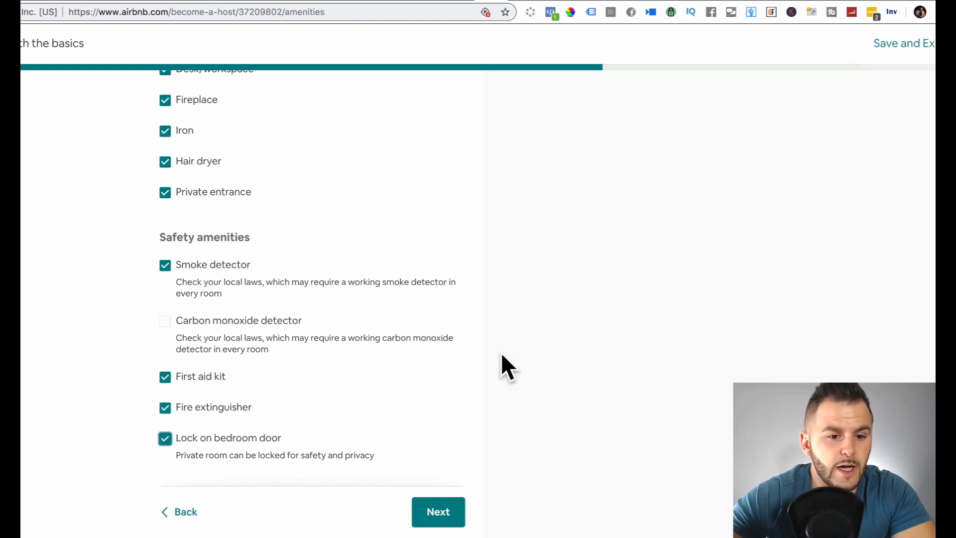
scroll(609, 363, "down", 1)
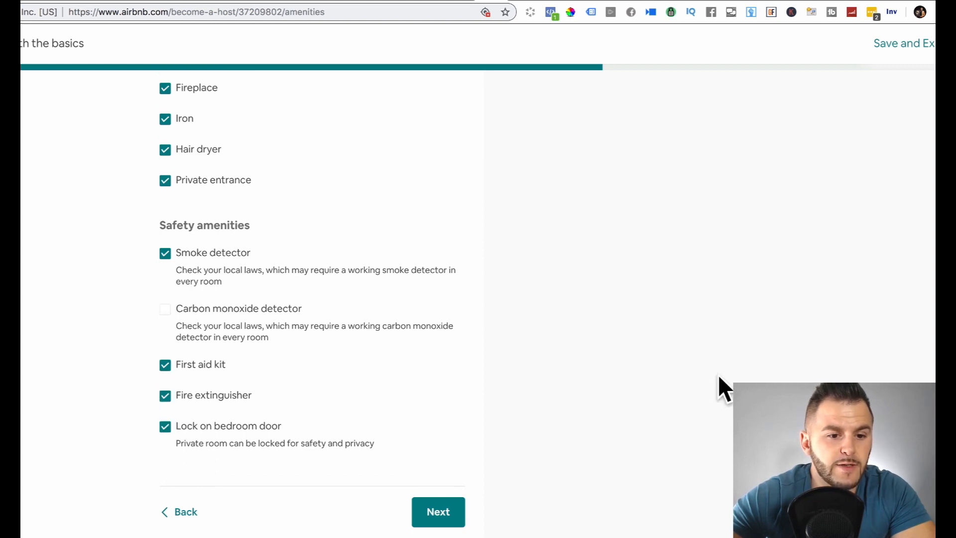
left_click(440, 516)
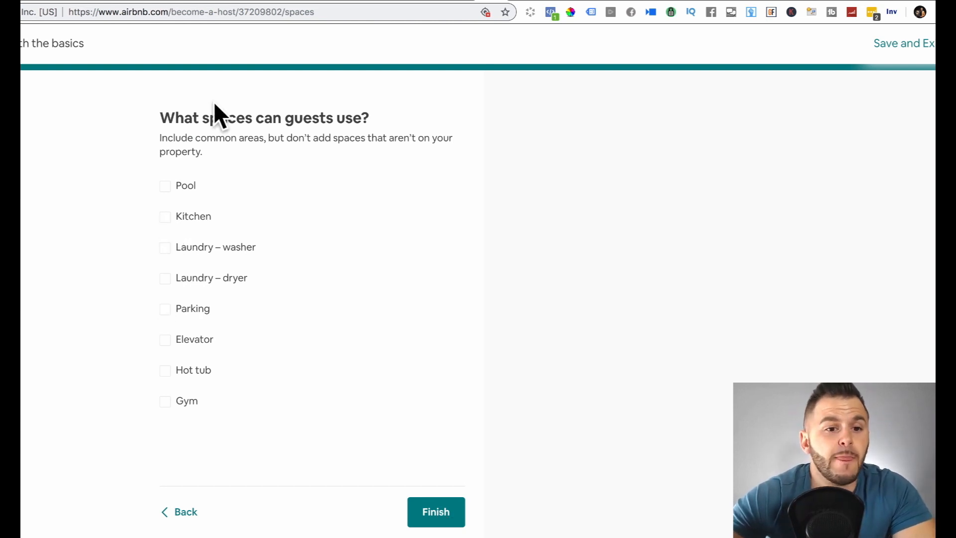
Mark Kitchen, Laundry – washer, Laundry – dryer and Parking as spaces guests can use, and finish the basics section
left_click(165, 218)
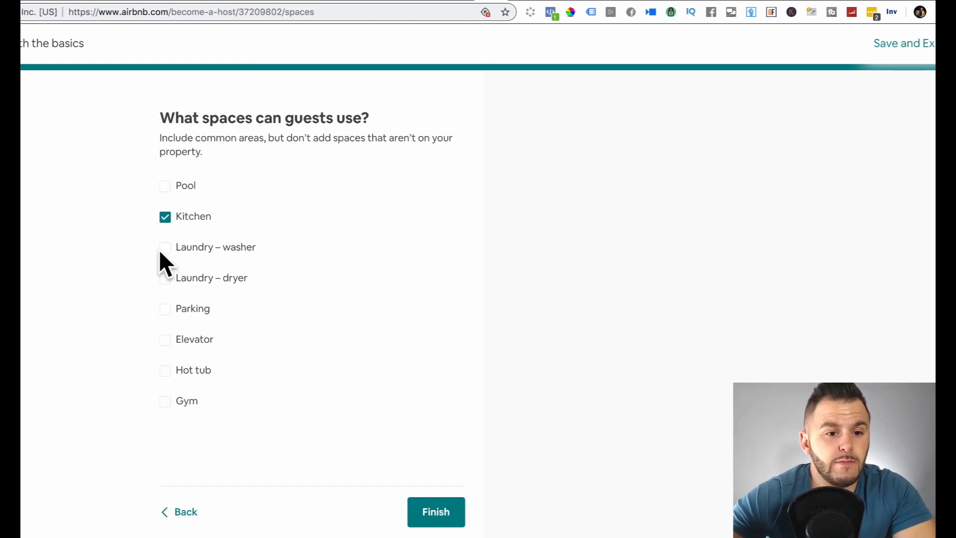
left_click(165, 247)
left_click(165, 278)
left_click(165, 310)
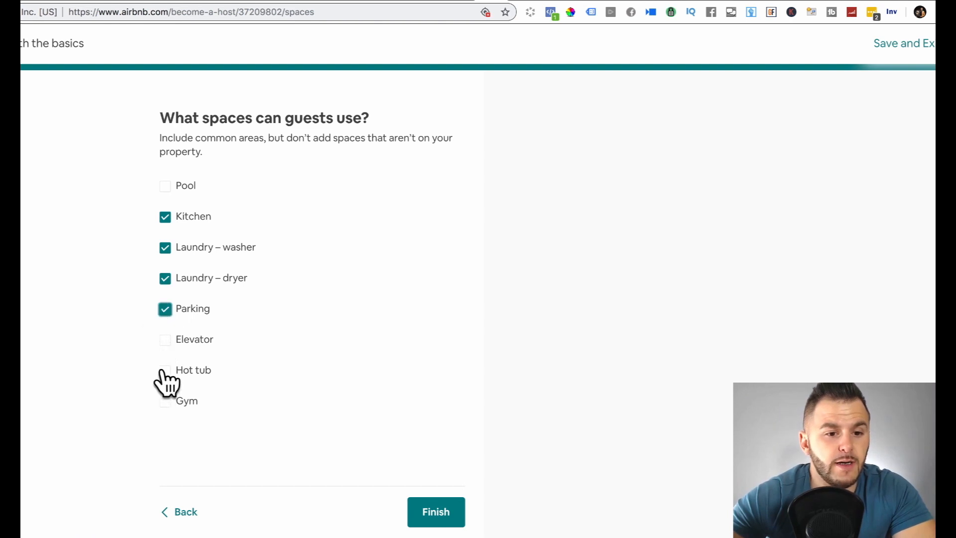
left_click(433, 513)
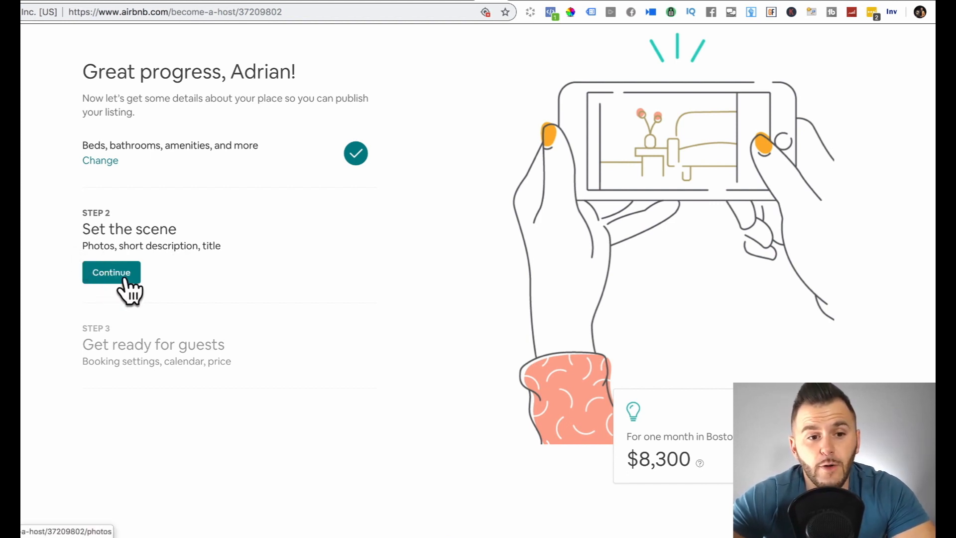
Begin the Set the scene section and upload "1 YEAR OF CLICKFUNNELS FOR FREE.jpg" from the Downloads folder as the listing photo
left_click(103, 273)
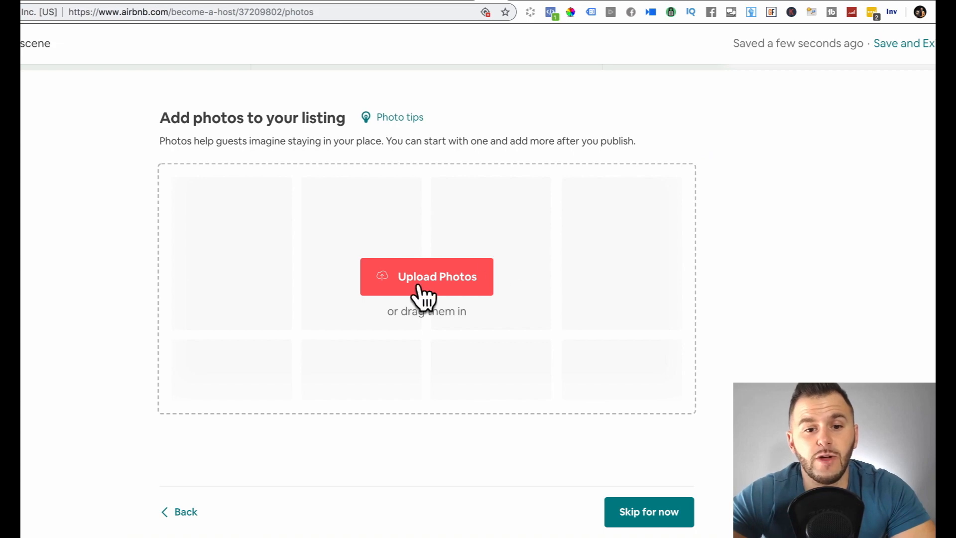
left_click(424, 297)
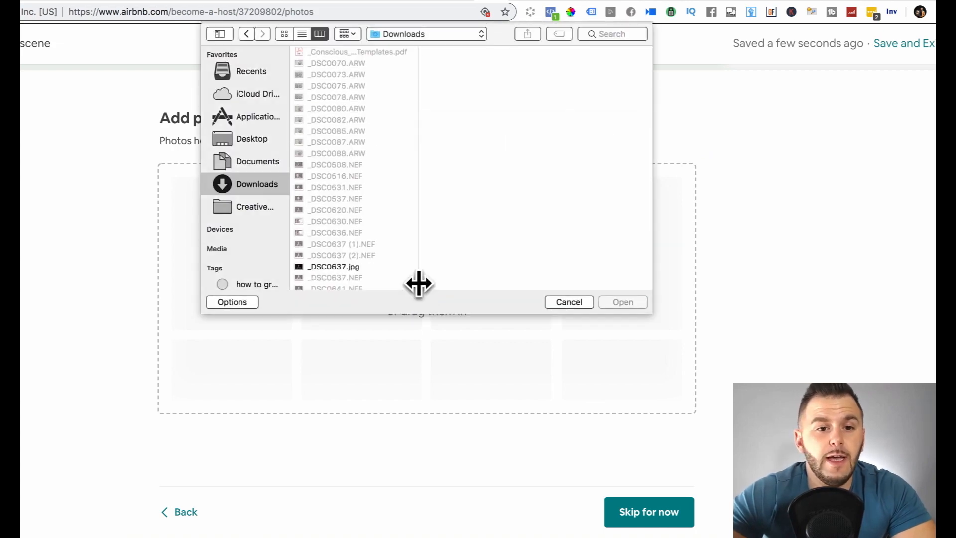
left_click(342, 266)
key("Down")
key("Down")
key("Down")
key("Down")
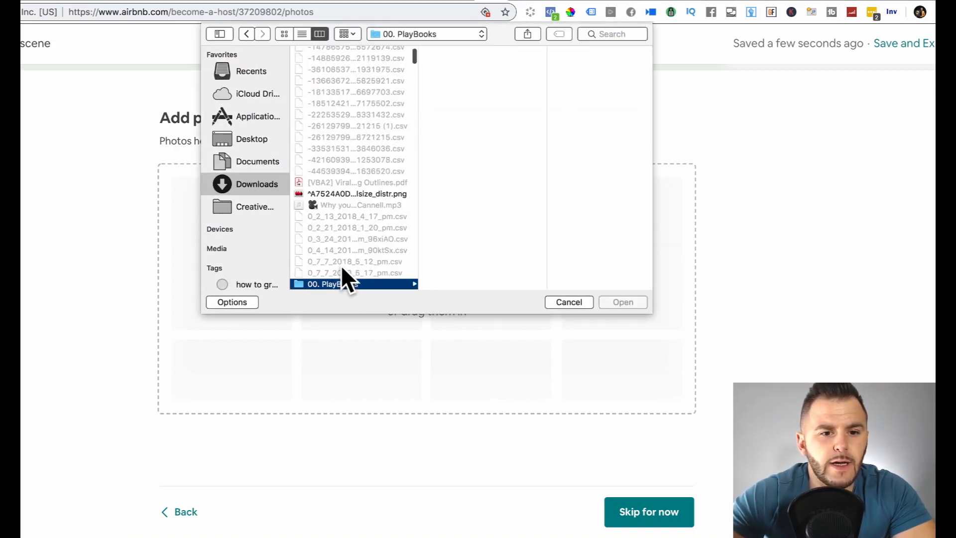
key("Down")
key("Down")
key("Down")
key("Down")
key("Down")
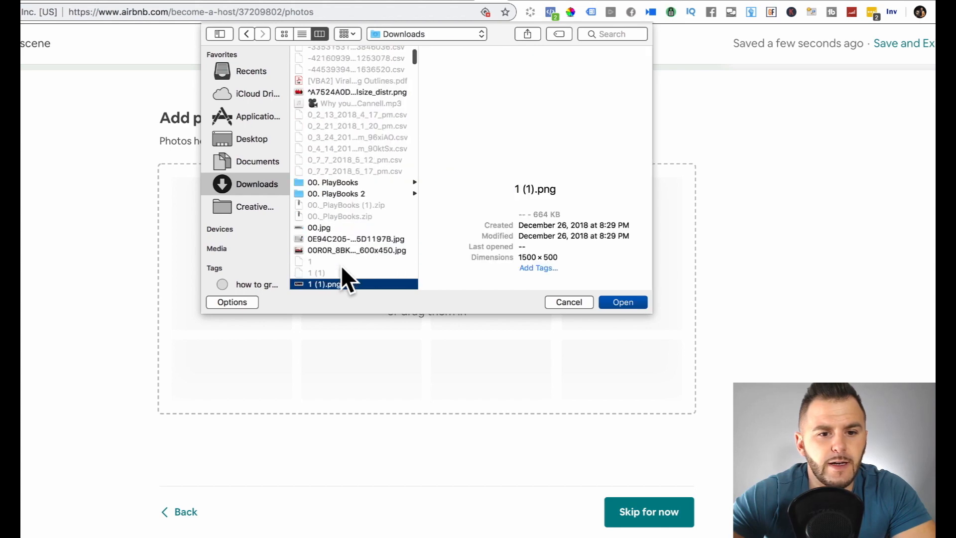
key("Down")
key("Down")
key("Down")
key("Down")
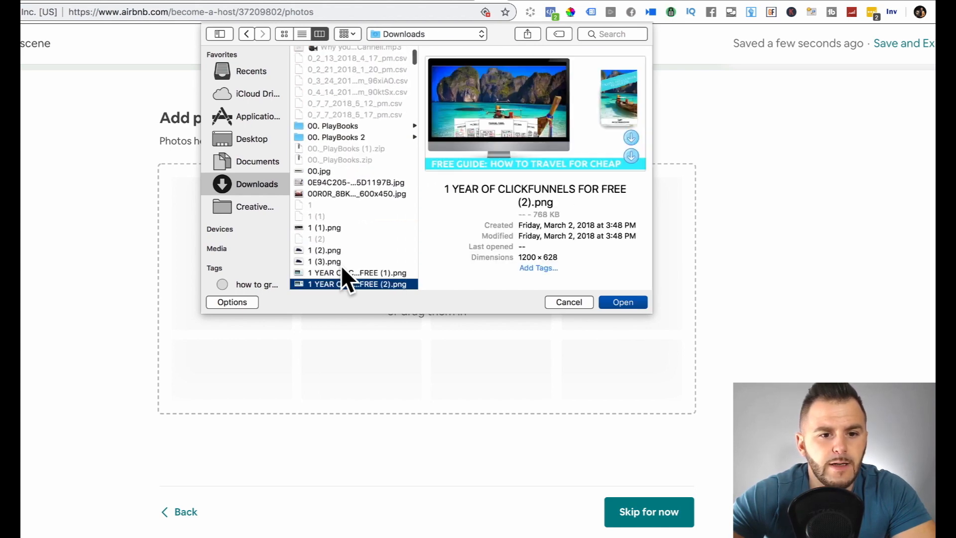
key("Down")
key("Down")
key("Down")
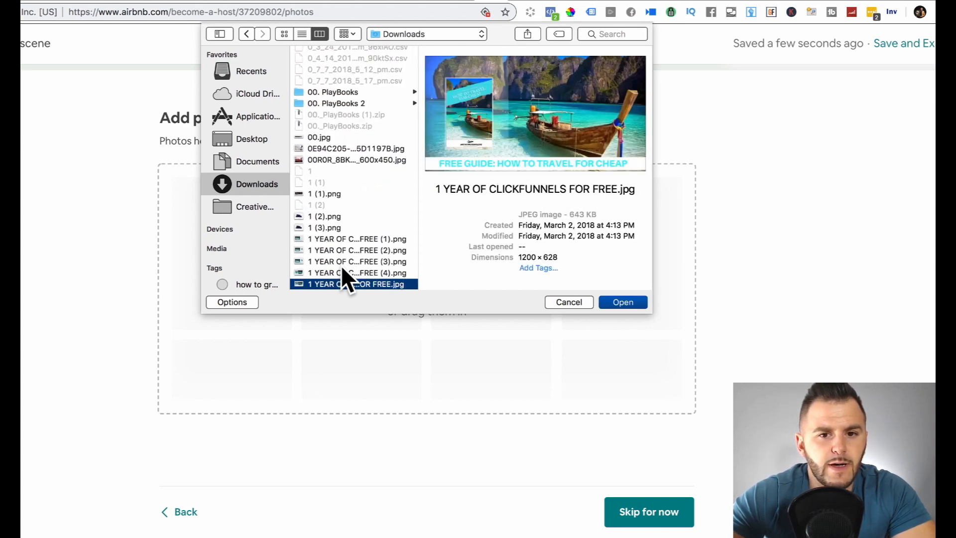
key("Down")
key("Up")
key("Up")
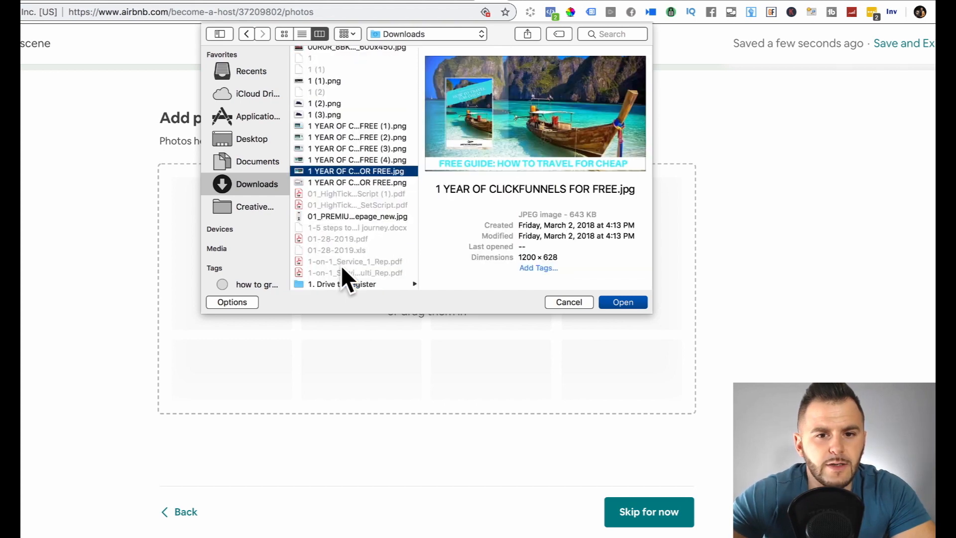
left_click(617, 302)
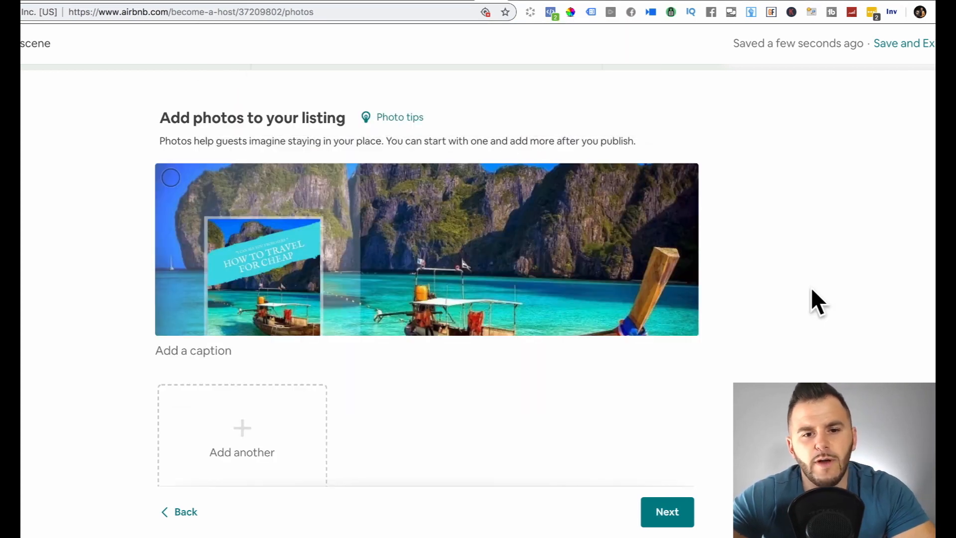
Caption the cover photo "Boston living room sofa" and continue to the description page
scroll(811, 289, "down", 2)
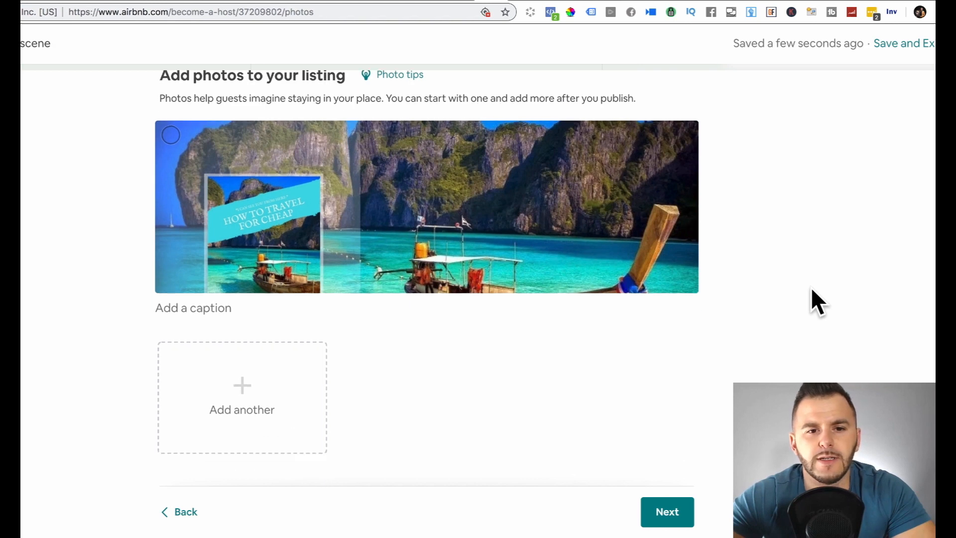
left_click(205, 306)
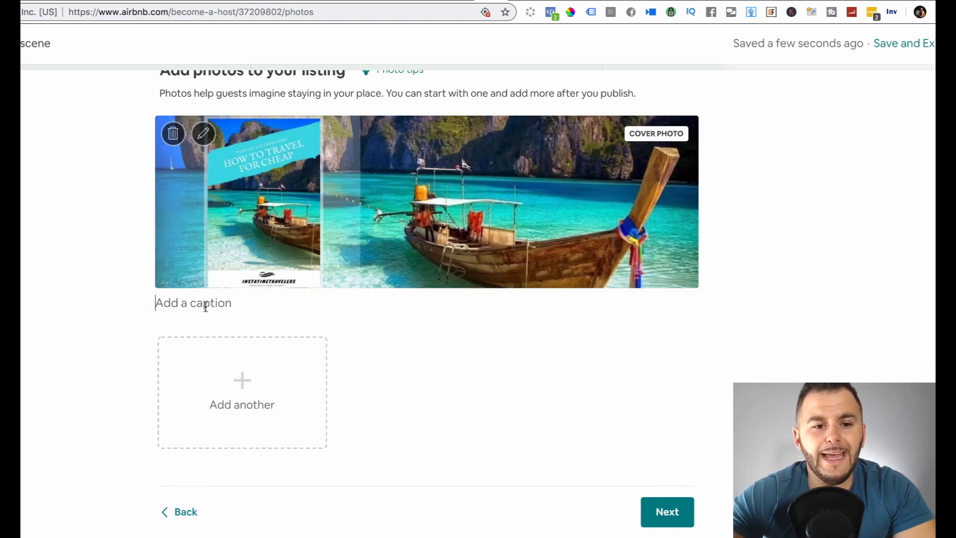
type("Bo")
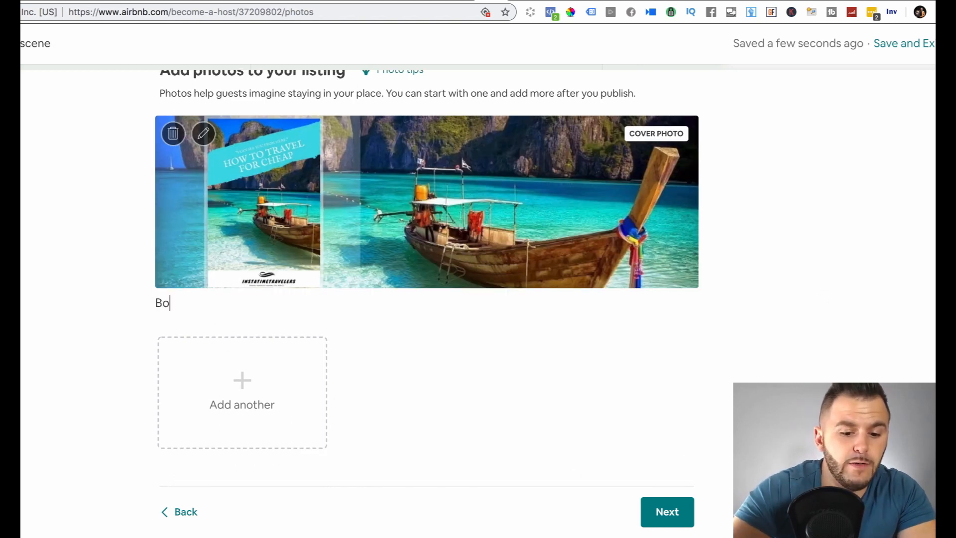
type("sotnliving too")
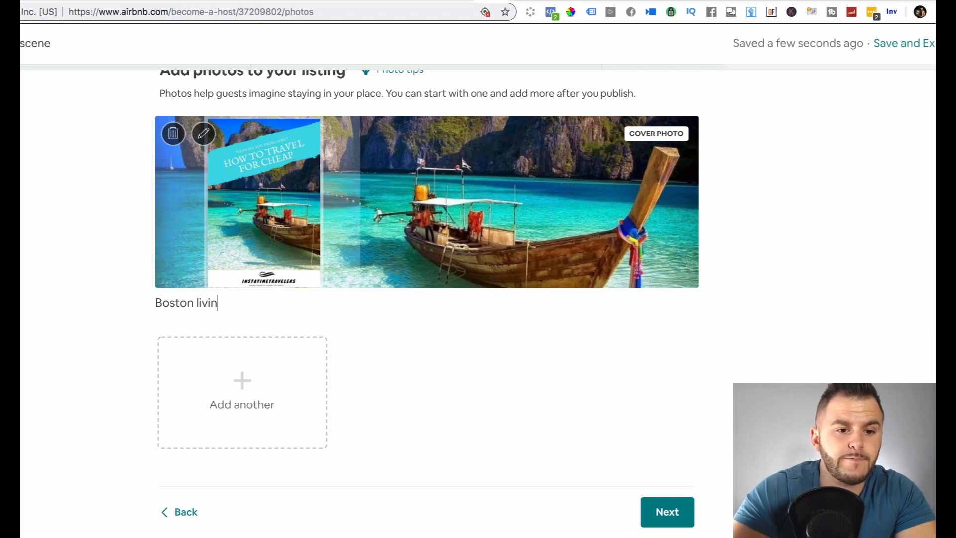
key("BackSpace")
key("BackSpace")
key("BackSpace")
key("BackSpace")
type("room")
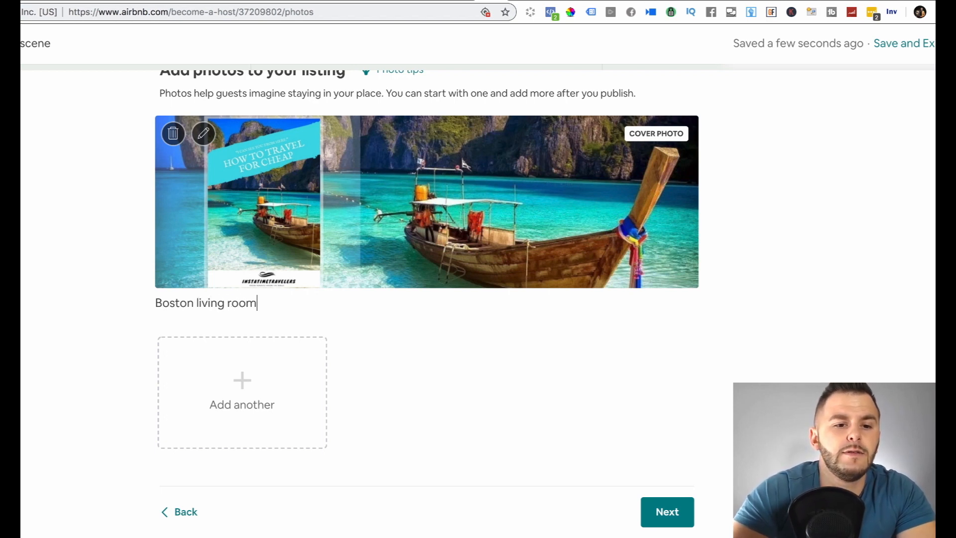
type(" sofa")
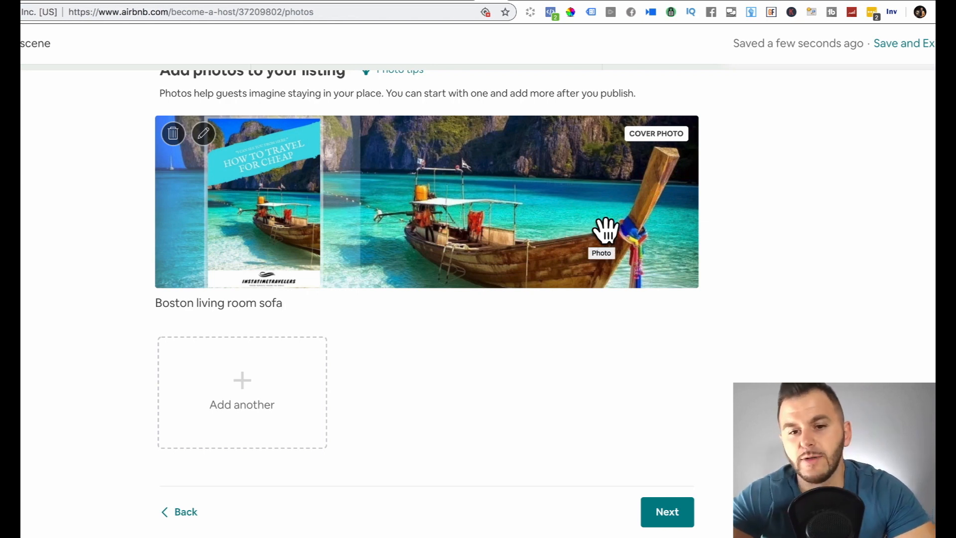
scroll(789, 230, "up", 2)
scroll(787, 219, "down", 2)
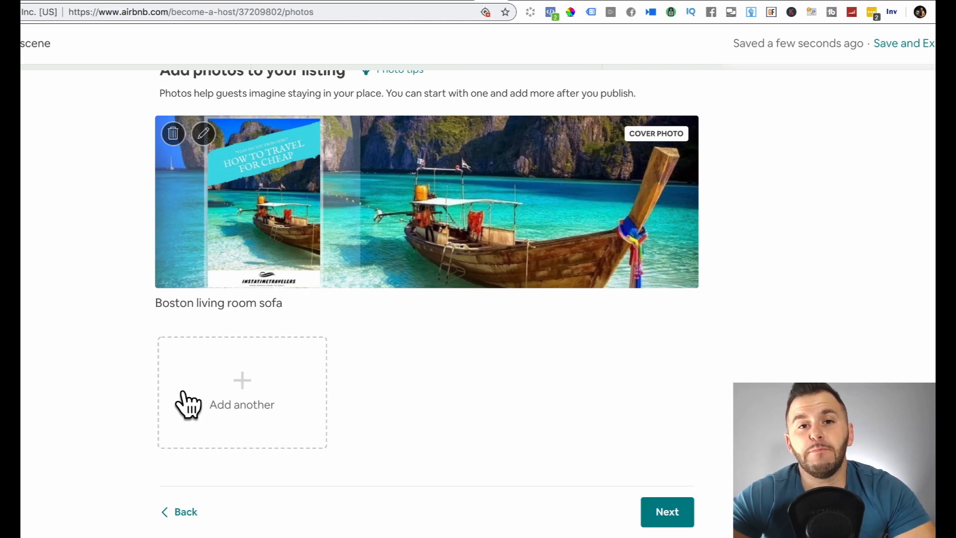
left_click(667, 513)
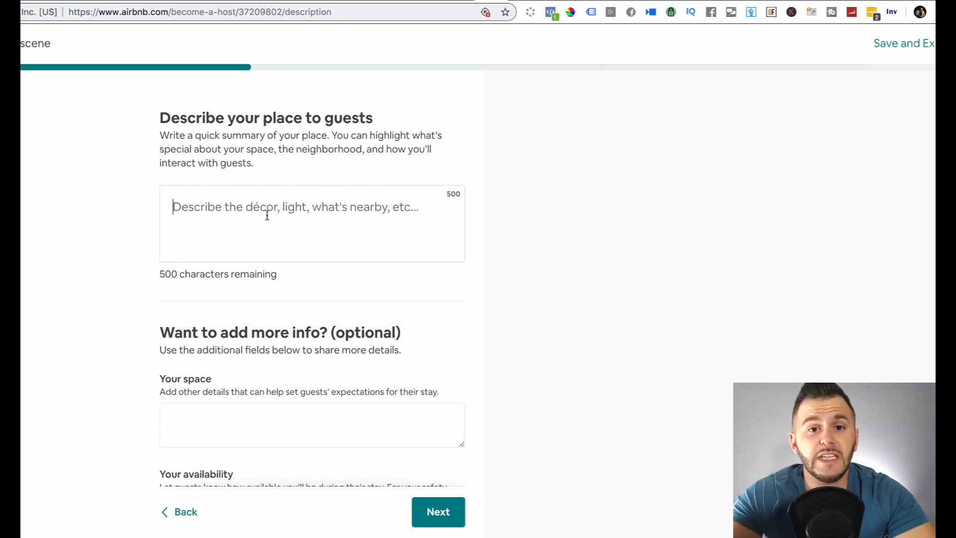
Switch to the Beacon Hill Studio listing, look through its details and expand the full description of the space
left_click(518, 1)
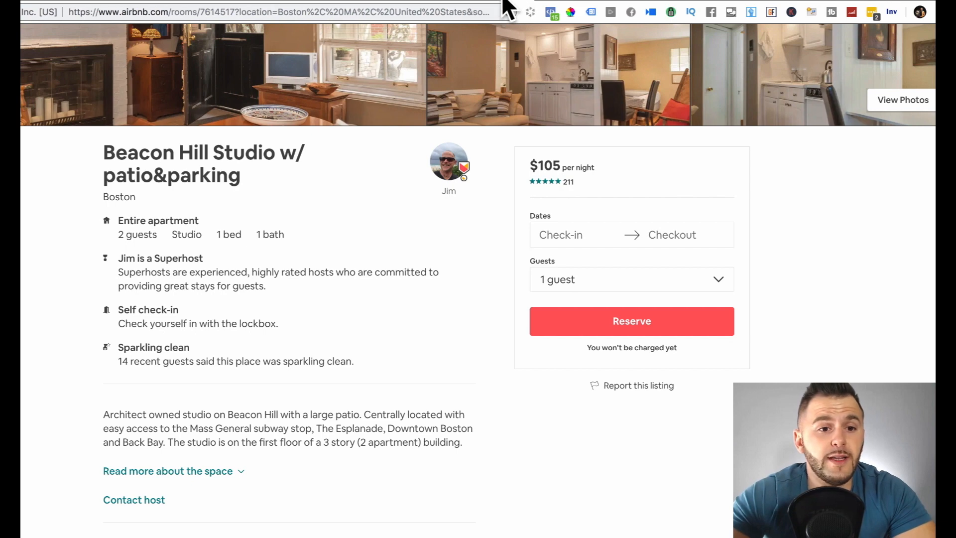
scroll(276, 359, "down", 10)
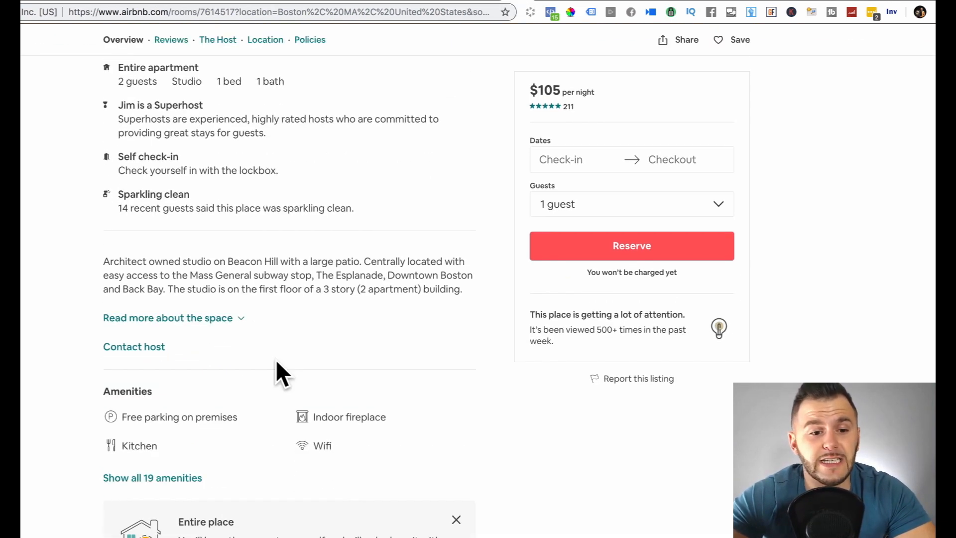
scroll(276, 360, "down", 4)
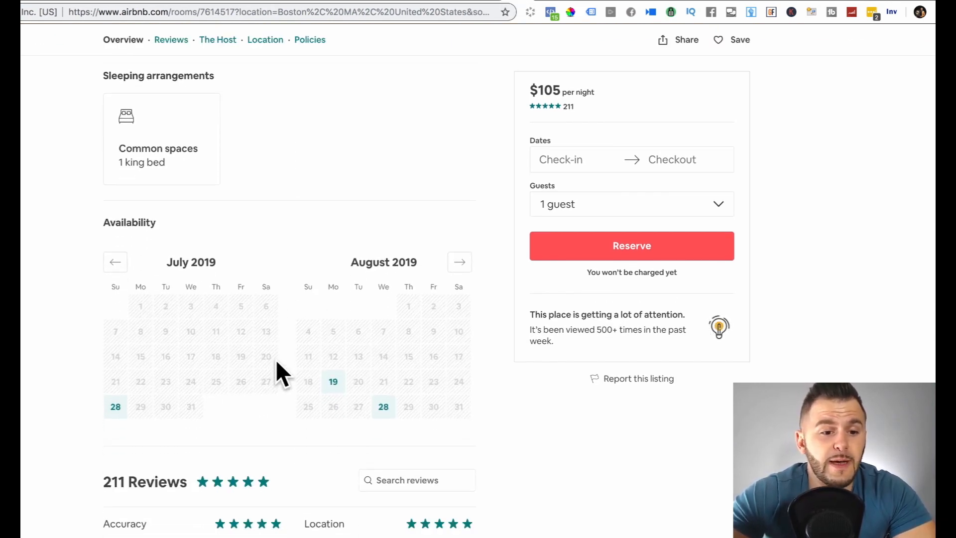
scroll(276, 359, "up", 1)
scroll(277, 362, "up", 8)
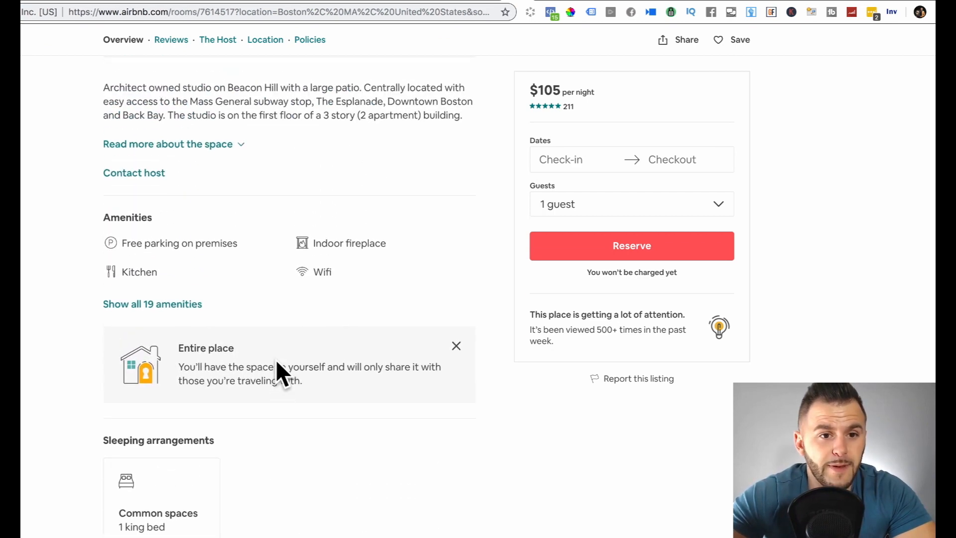
left_click(222, 232)
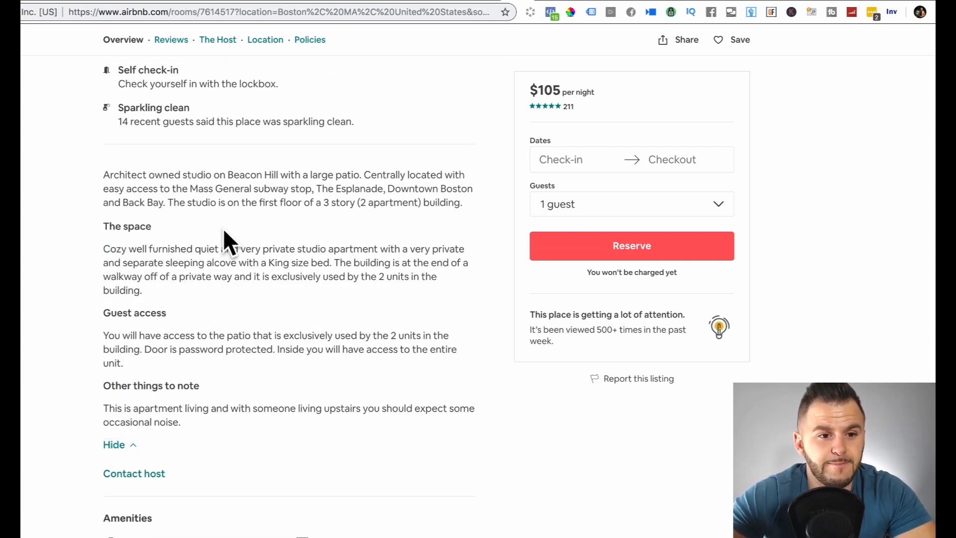
Copy the Beacon Hill Studio's full description, from the introduction through Other things to note, and paste it into a new note in Notes
scroll(223, 228, "down", 2)
scroll(133, 183, "up", 3)
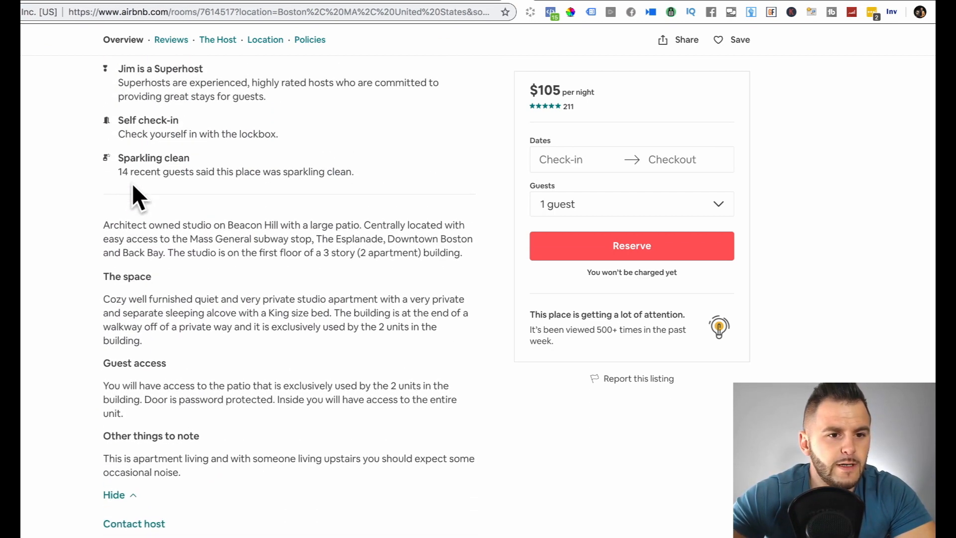
scroll(132, 184, "up", 3)
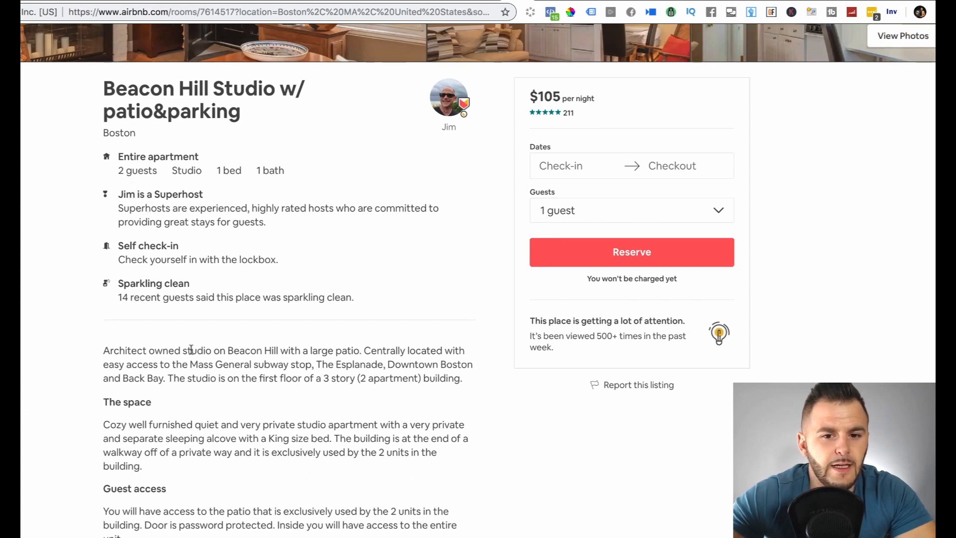
left_click_drag(103, 348, 258, 120)
key("super+c")
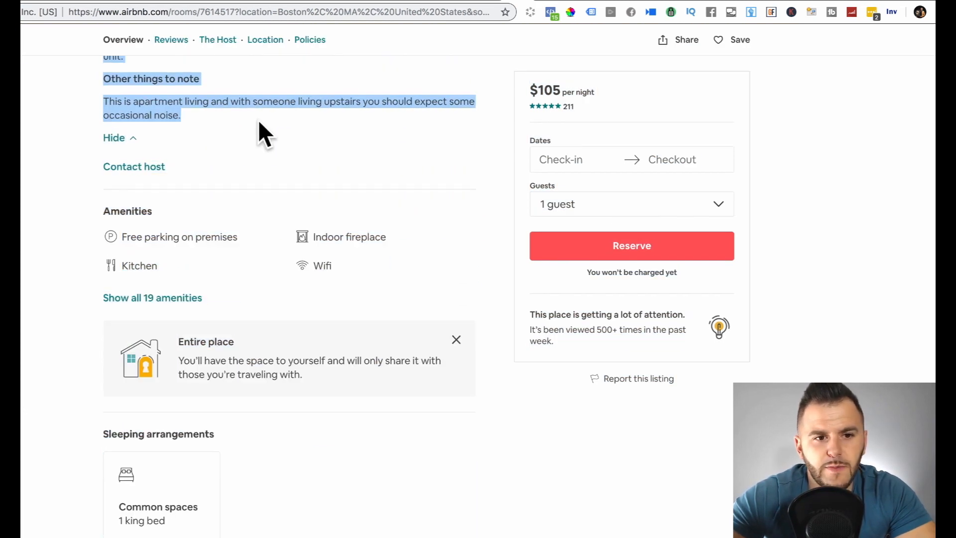
key("super+Tab")
left_click(429, 1)
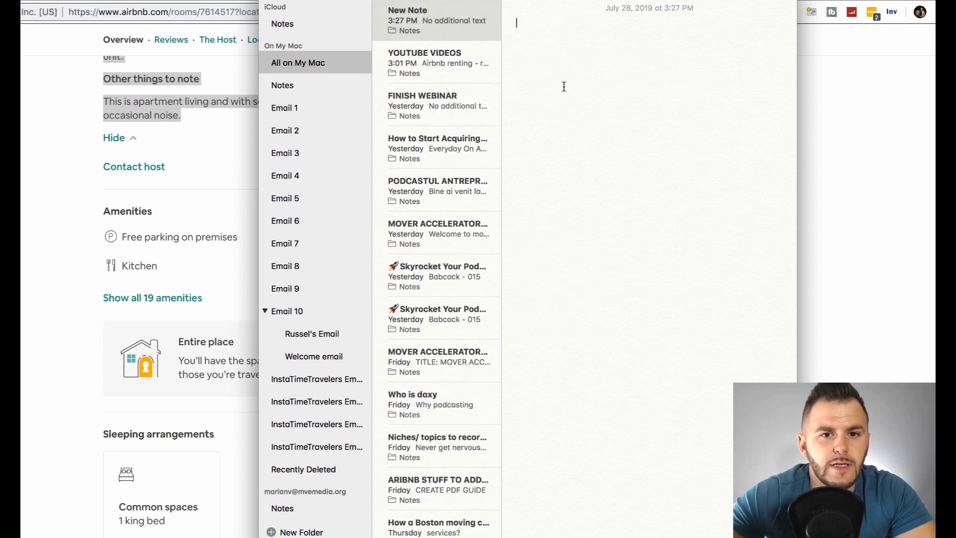
key("super+v")
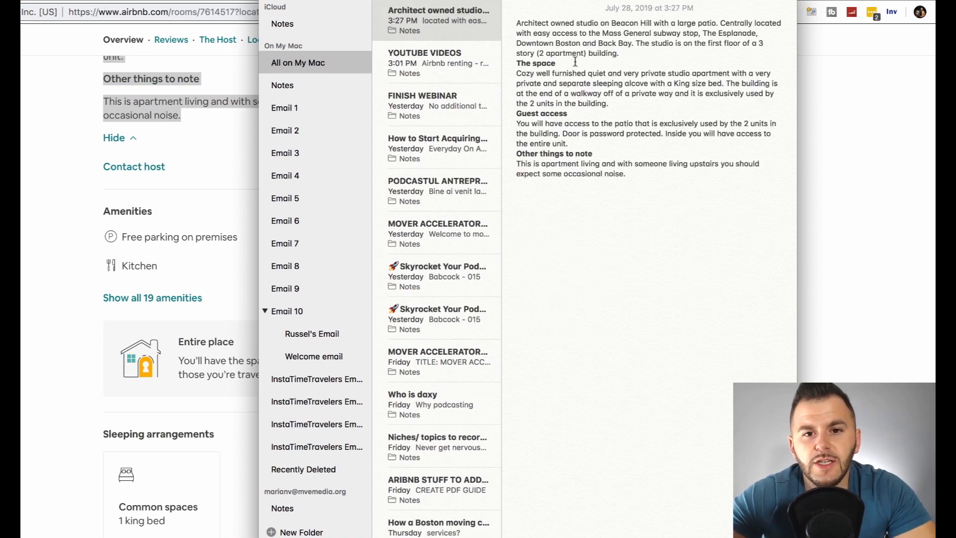
Insert blank lines in the pasted note before and after The space, and after the Guest access and Other things to note headings
key("Return")
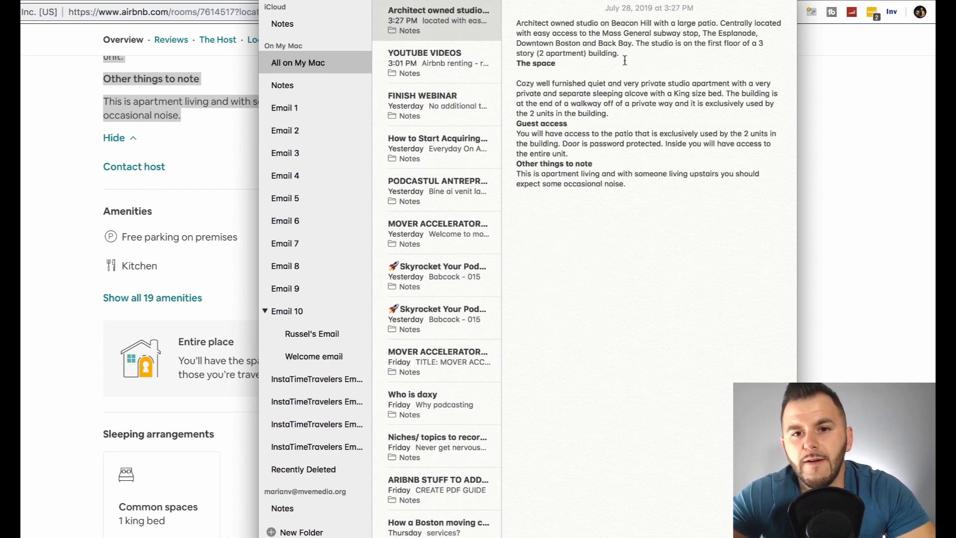
left_click(630, 53)
key("Return")
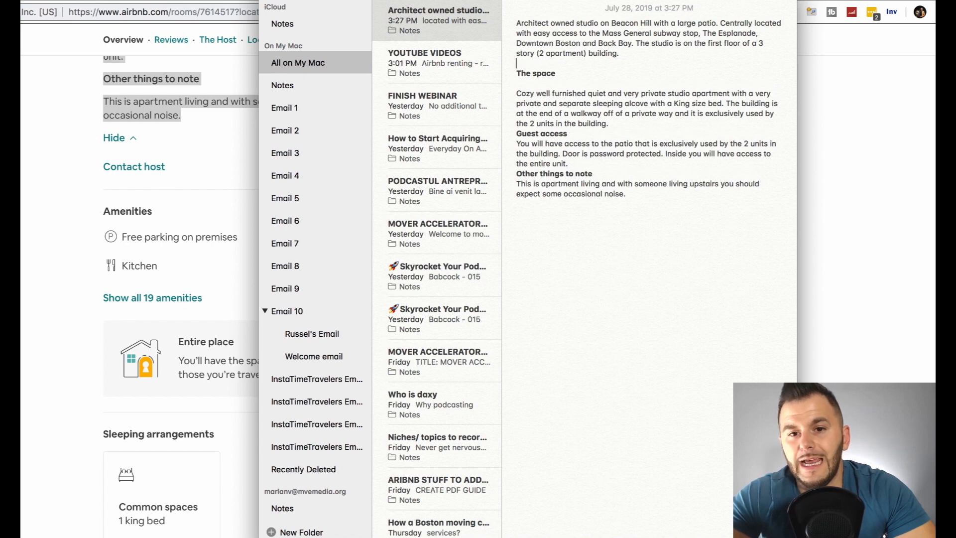
left_click(591, 133)
key("Return")
left_click(608, 186)
key("Return")
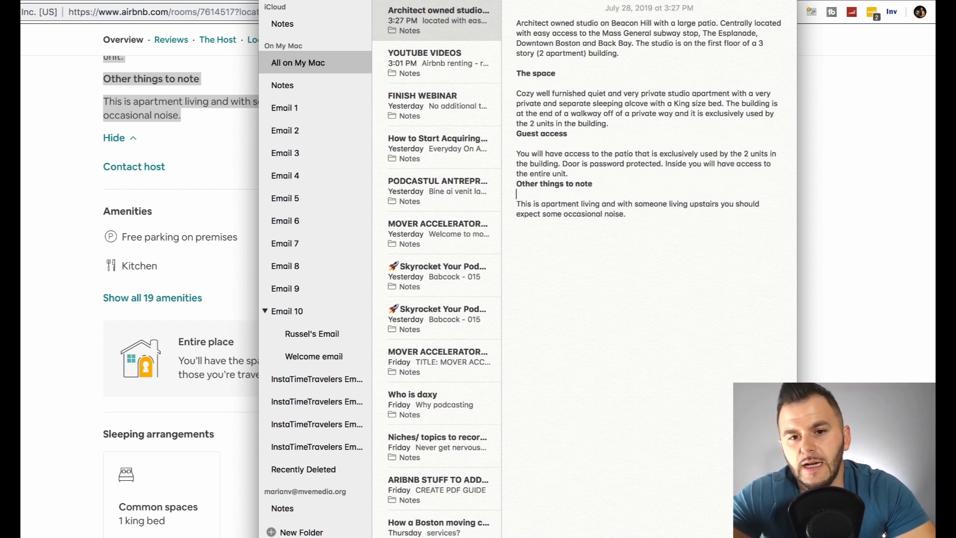
Return to the new listing's description form in the browser, review the optional fields and start the Your availability entry
key("super+Tab")
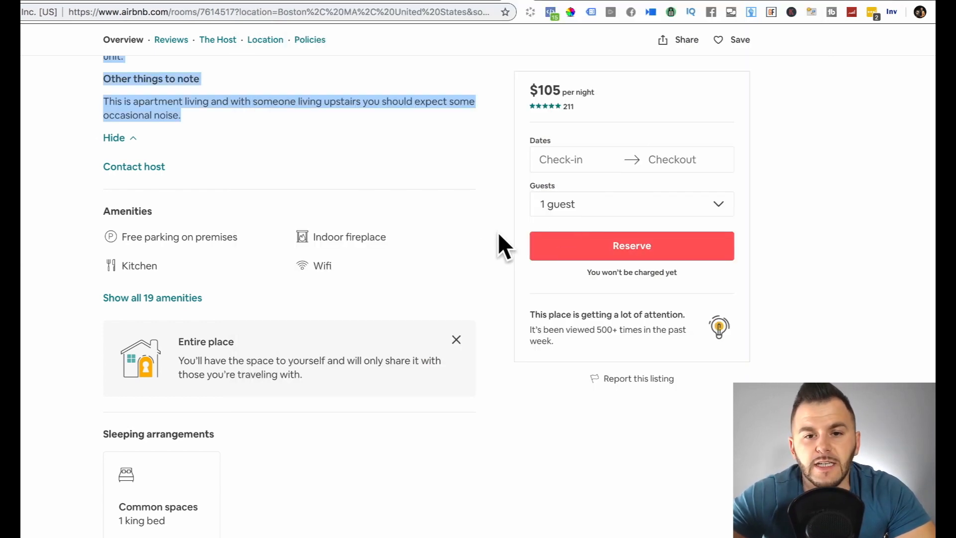
left_click(492, 4)
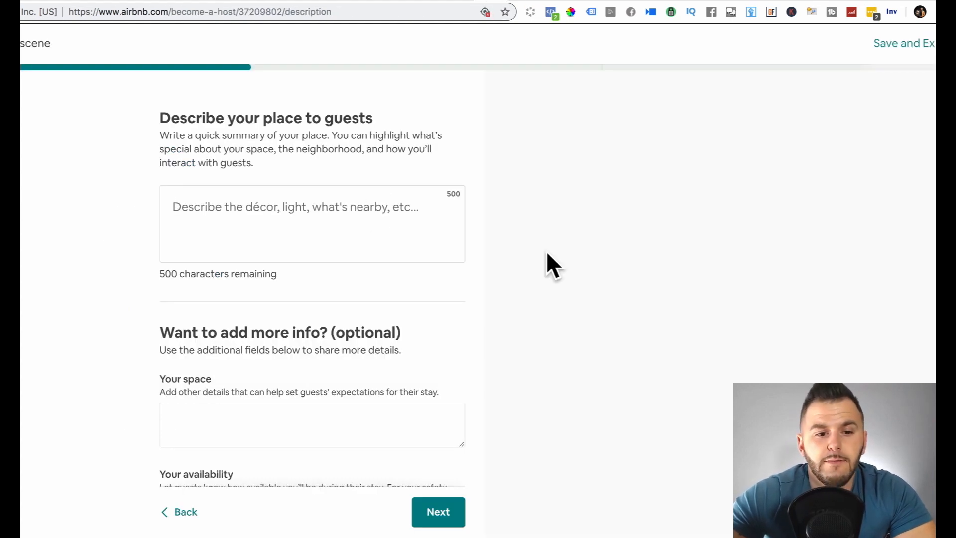
scroll(547, 254, "down", 2)
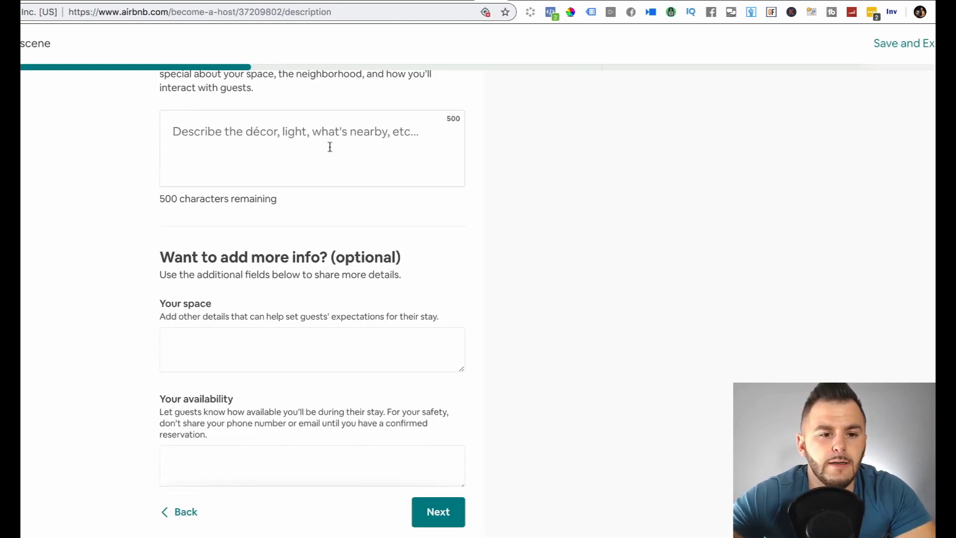
scroll(330, 147, "down", 5)
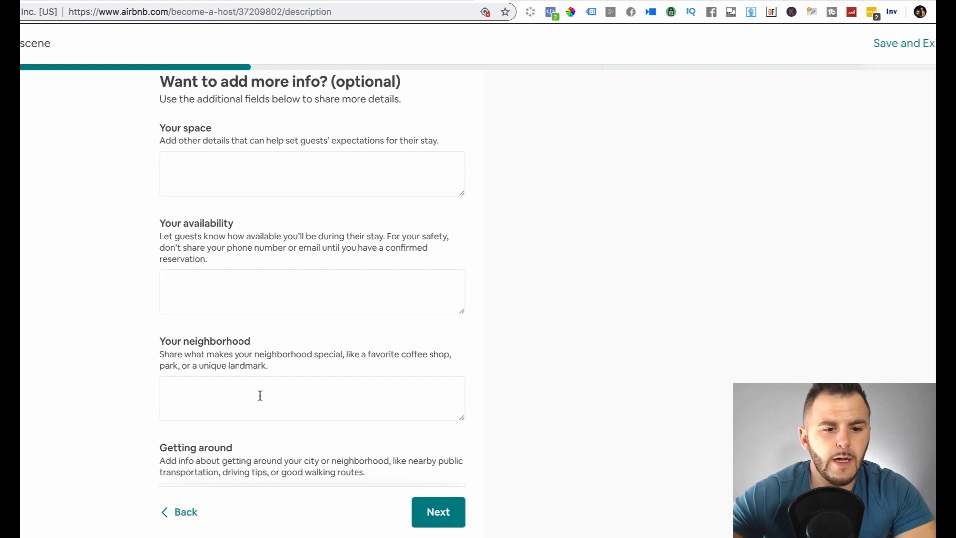
left_click(260, 395)
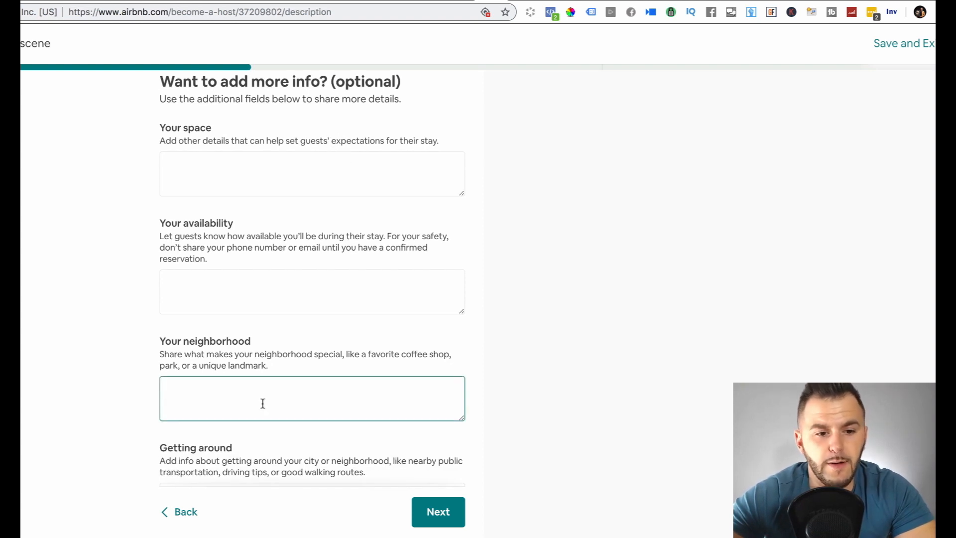
scroll(259, 431, "down", 2)
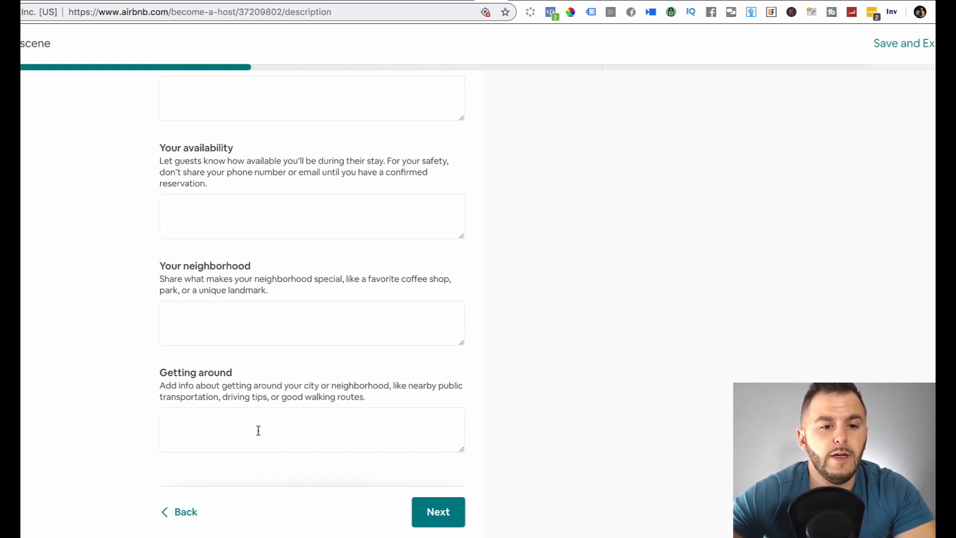
scroll(259, 431, "up", 2)
scroll(234, 253, "up", 1)
left_click(222, 310)
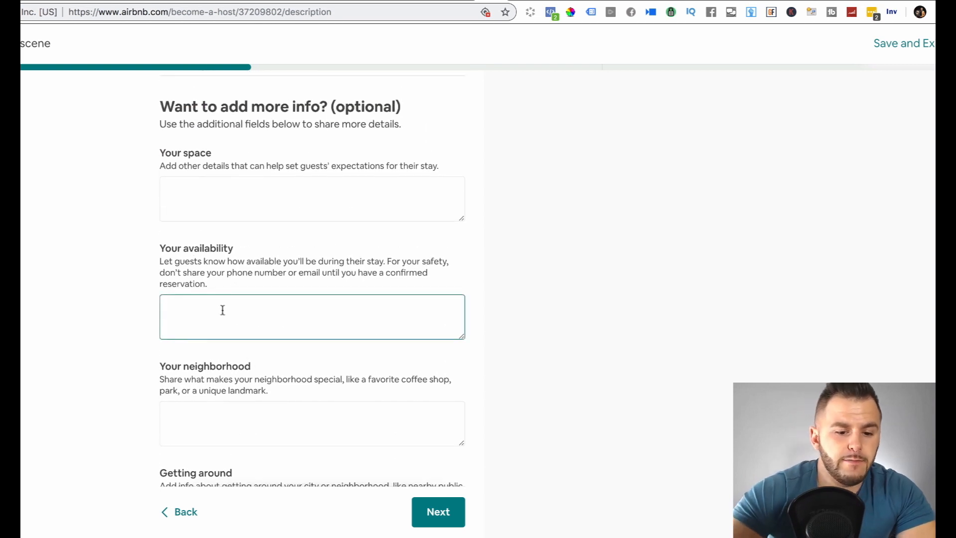
type("full monbt")
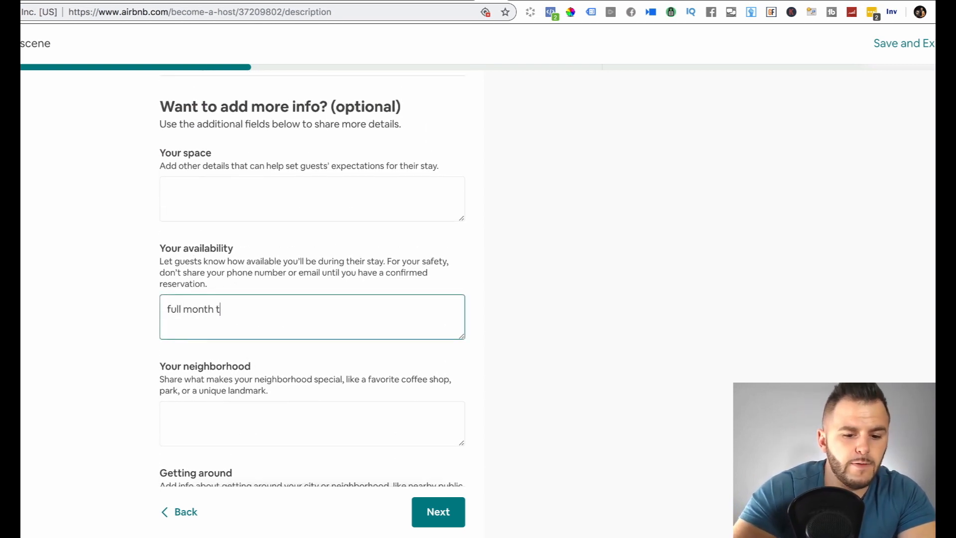
type("o mont")
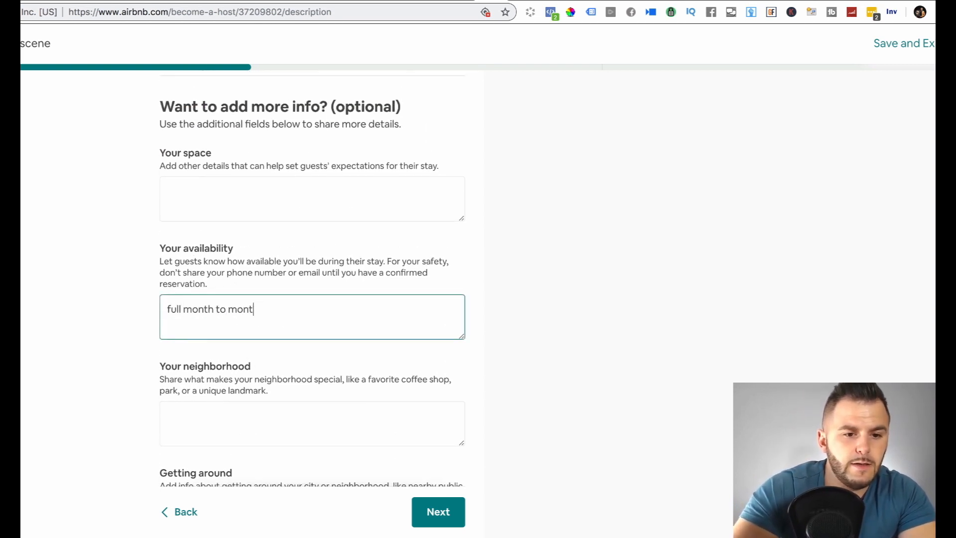
key("BackSpace")
key("BackSpace")
key("BackSpace")
key("BackSpace")
key("BackSpace")
key("BackSpace")
key("BackSpace")
key("BackSpace")
key("BackSpace")
key("BackSpace")
key("BackSpace")
key("BackSpace")
key("BackSpace")
Enter "365 days/ year" as the availability and "Medford, Ma" as the neighborhood
type("365")
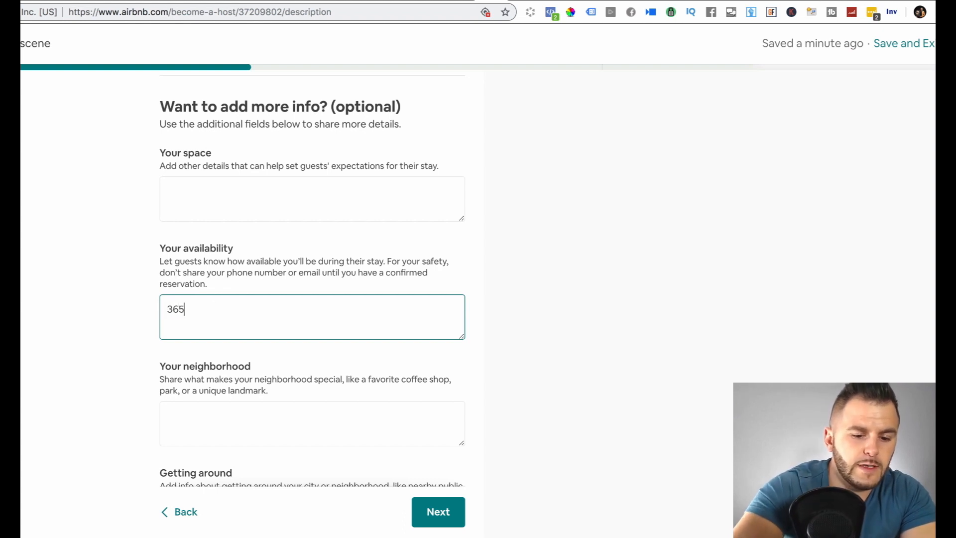
type(" days/ year")
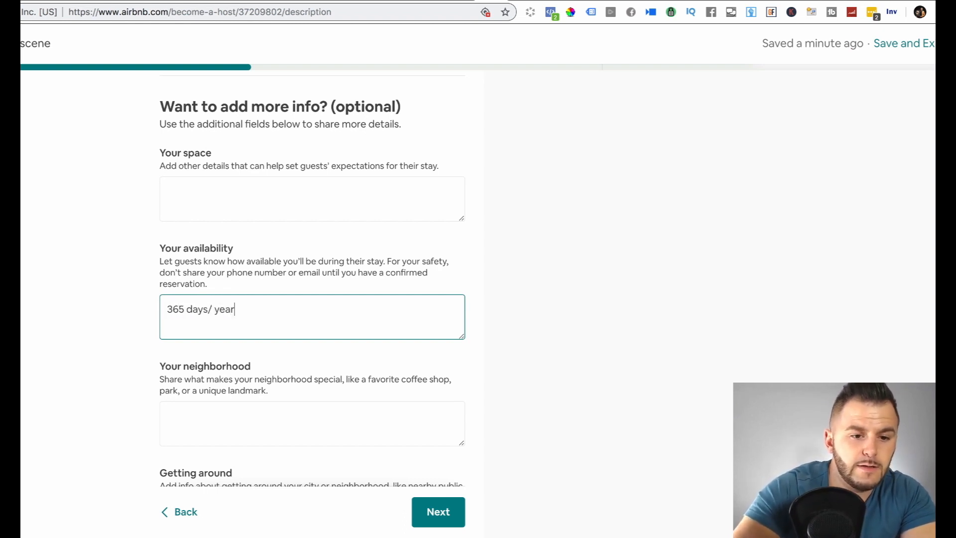
key("Tab")
type("Medford, ")
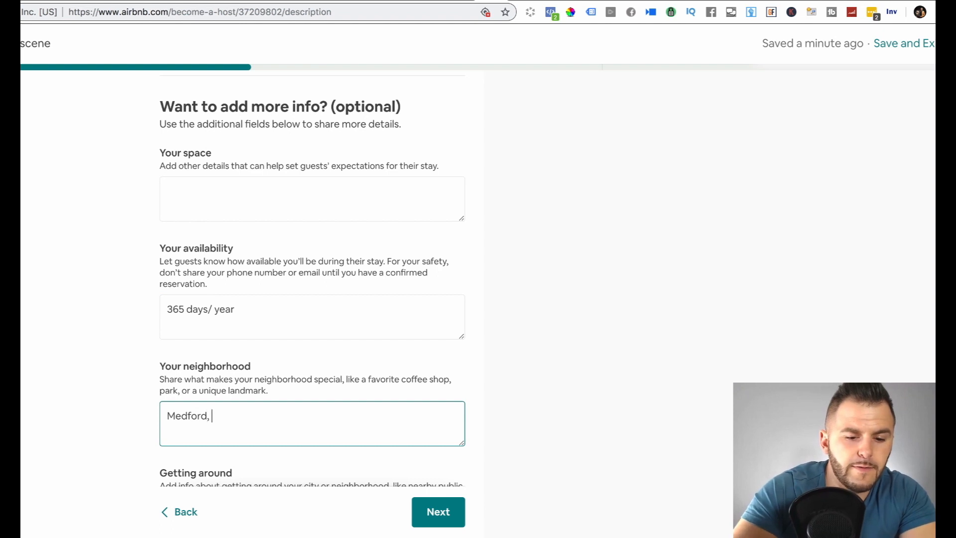
type("Ma")
left_click(864, 261)
Enter "Restaurant:" under Getting around and try to continue to the next page
scroll(865, 260, "down", 2)
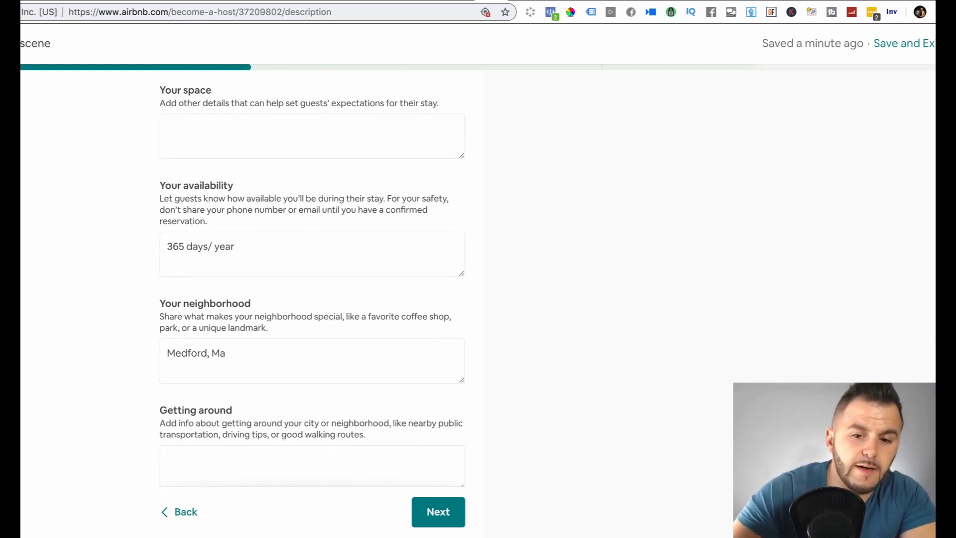
left_click(281, 424)
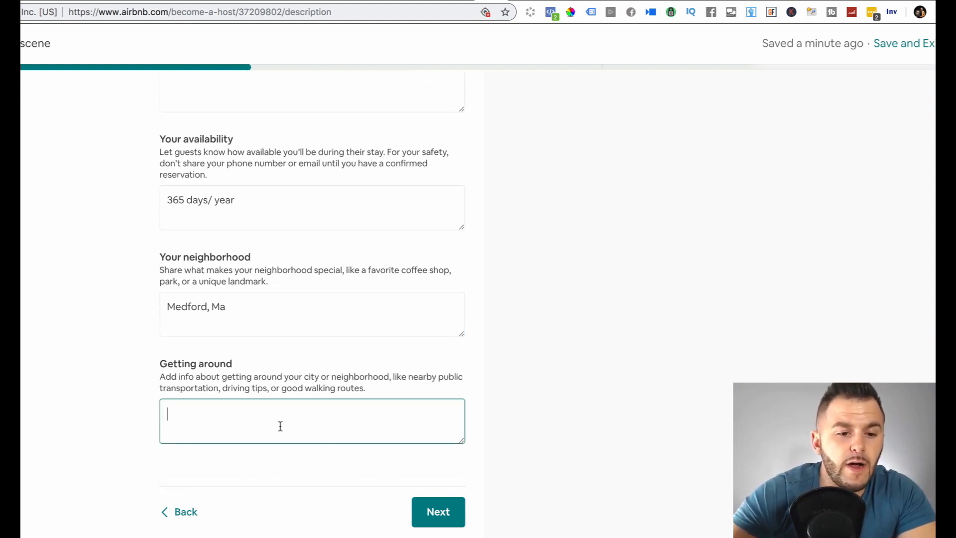
type("Resta")
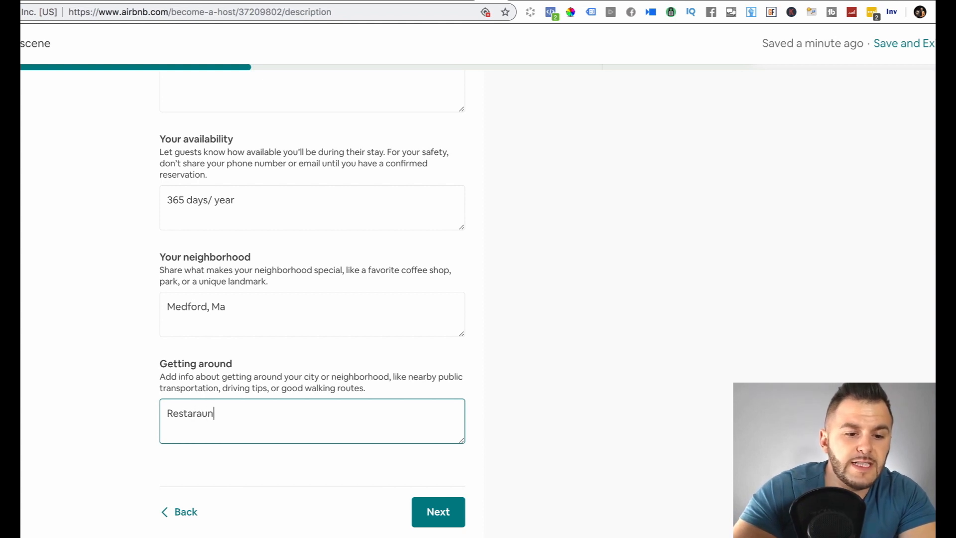
type("raun")
key("BackSpace")
key("BackSpace")
key("BackSpace")
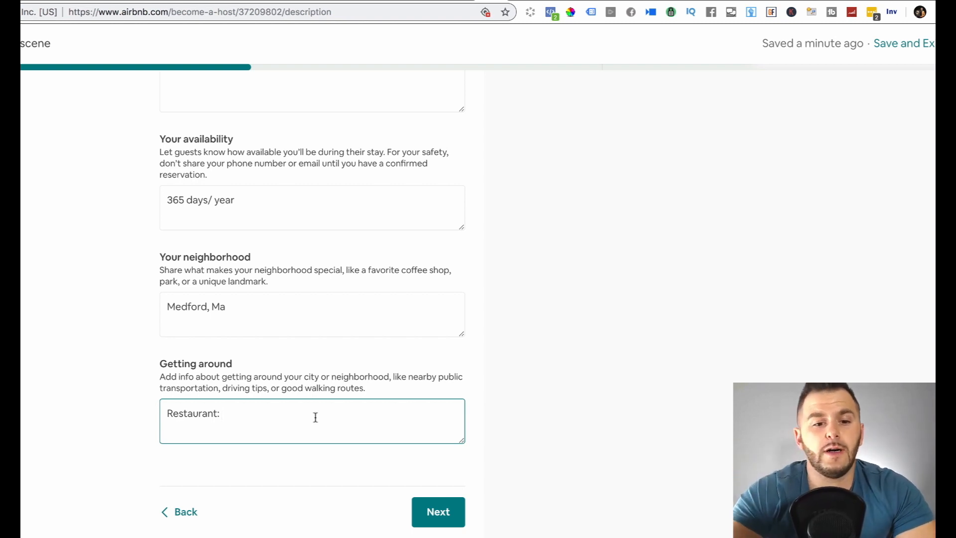
left_click(444, 512)
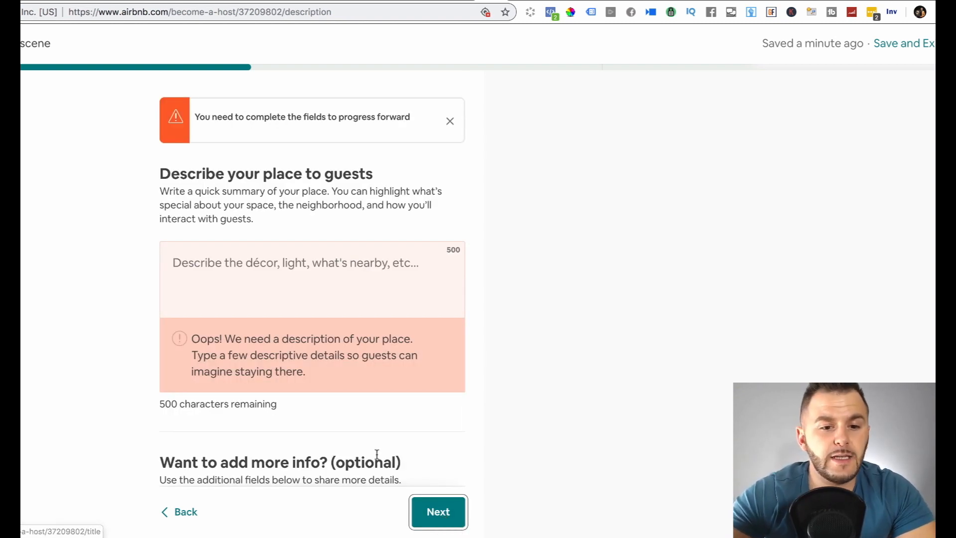
Describe the place to guests as "Our medford property" and continue to the listing title page
left_click(225, 279)
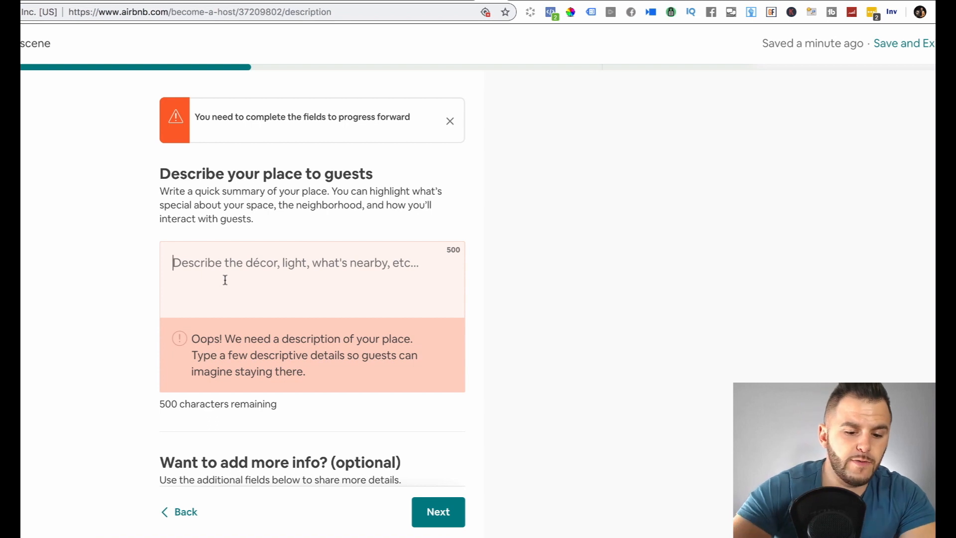
type("Ou")
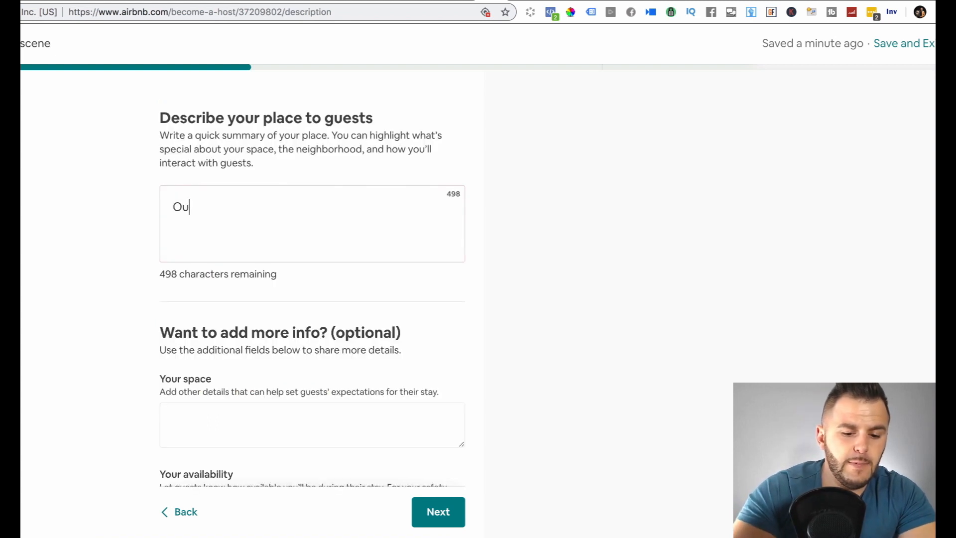
type("r medford property")
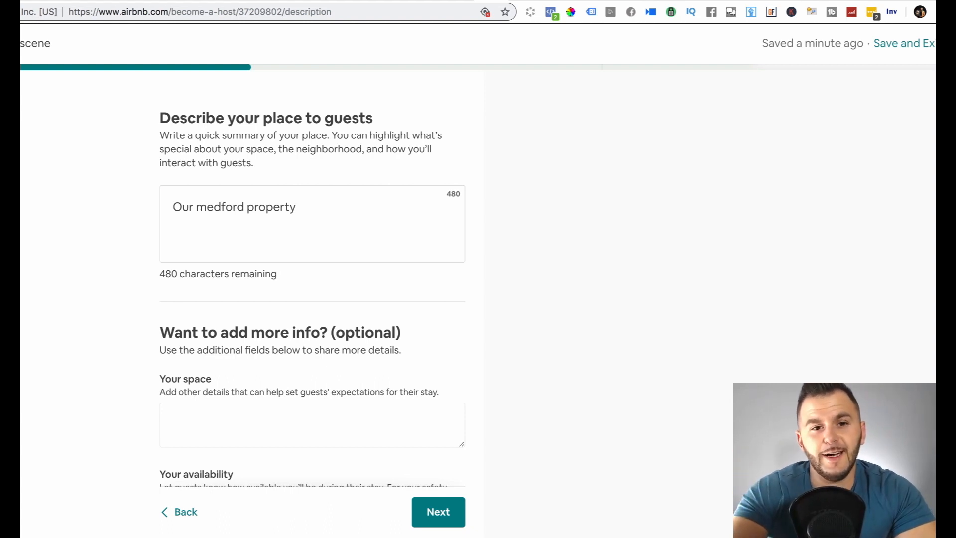
scroll(578, 370, "down", 5)
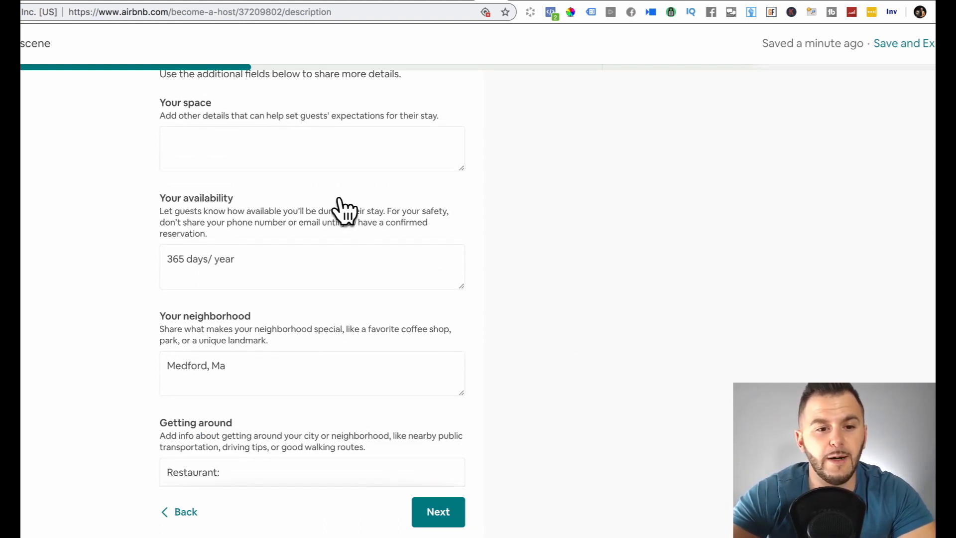
left_click(305, 139)
left_click(448, 518)
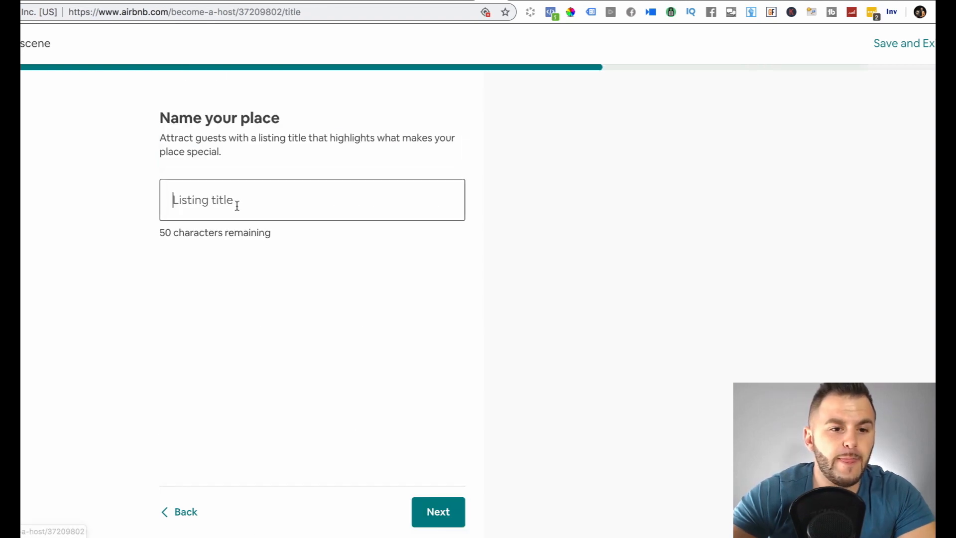
Title the listing "Beautiful cozy sun kissed home***" and finish the Set the scene section
type("Beautiful cozy")
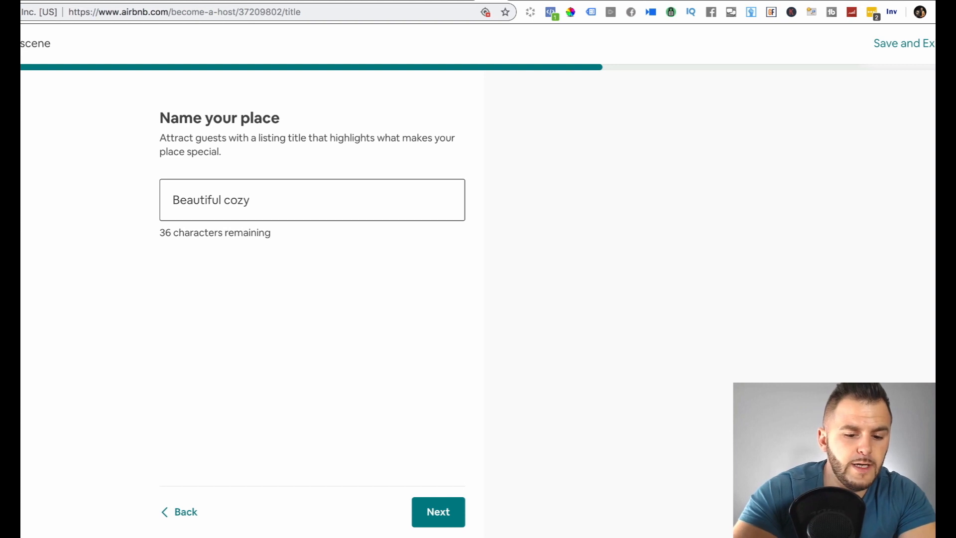
type(" sun kissed h")
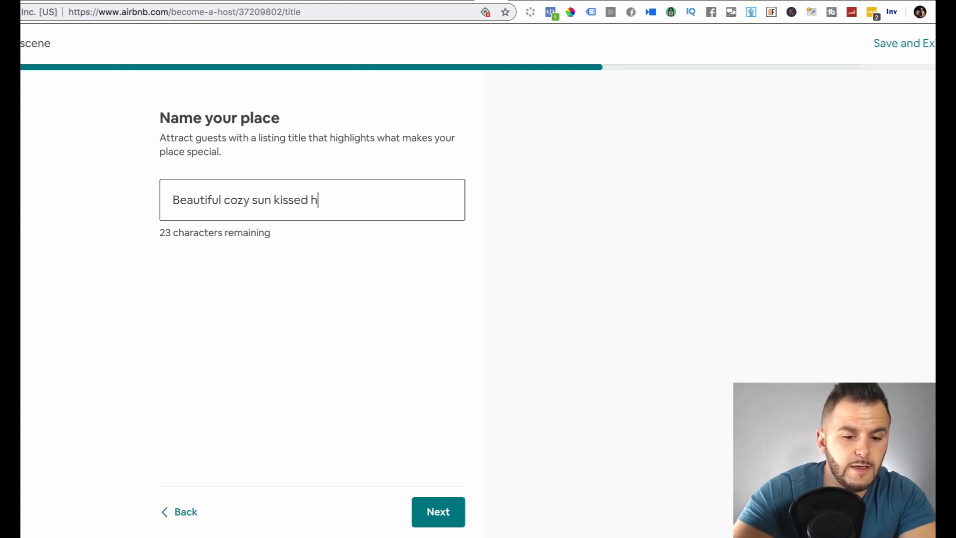
type("ome")
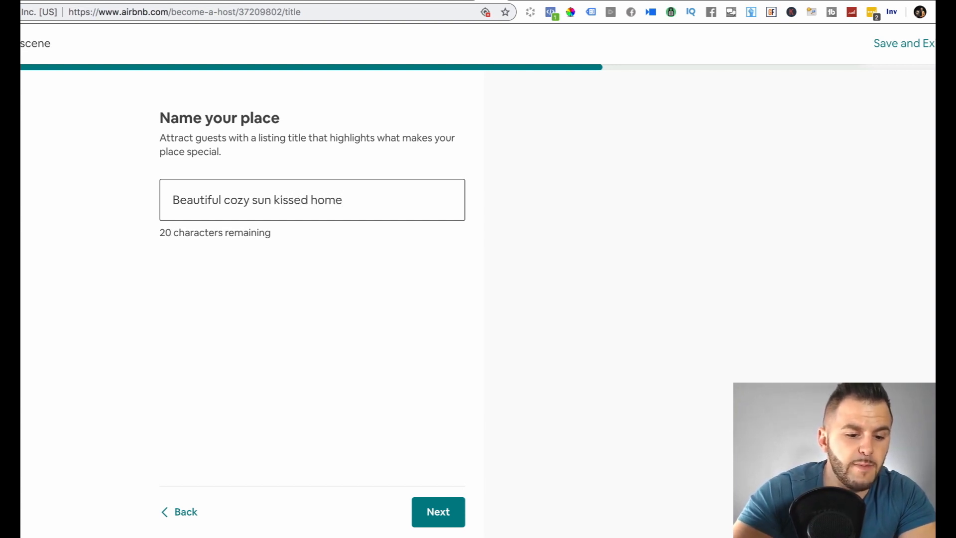
type("***")
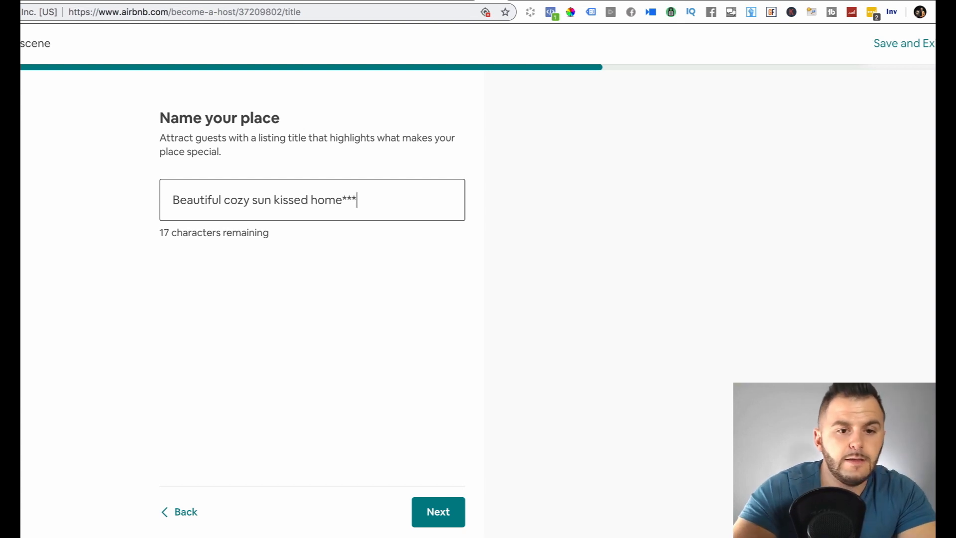
left_click(444, 520)
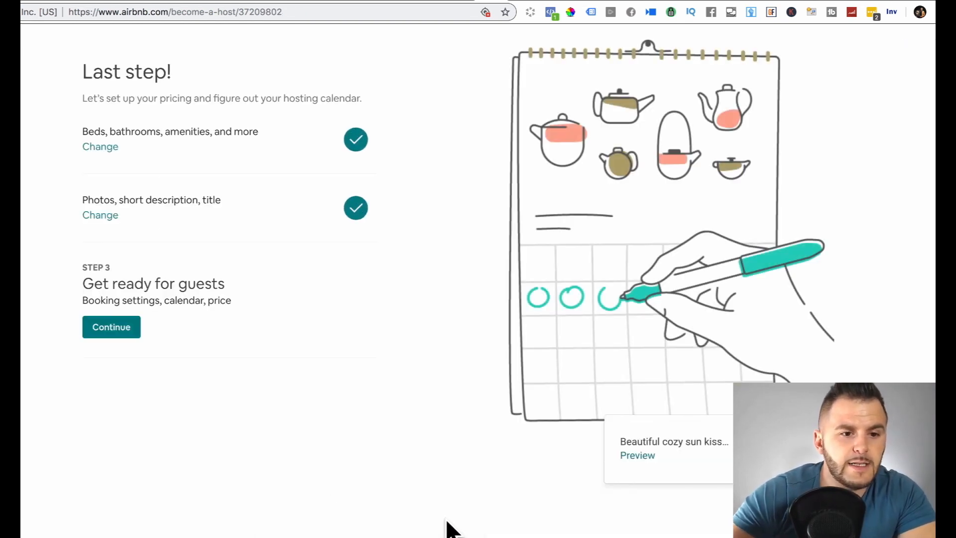
Start the Get ready for guests section and reveal the additional guest requirements
left_click(126, 335)
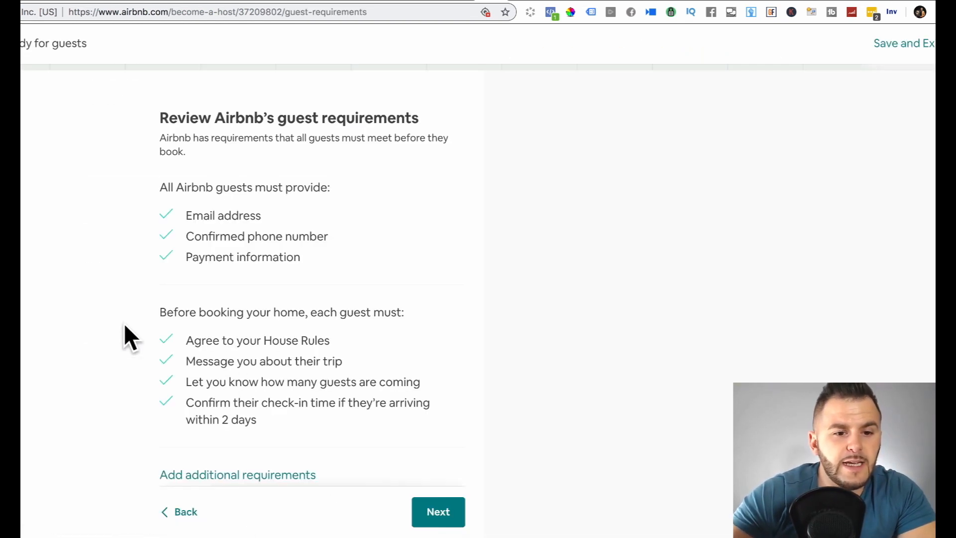
scroll(234, 448, "down", 1)
left_click(228, 445)
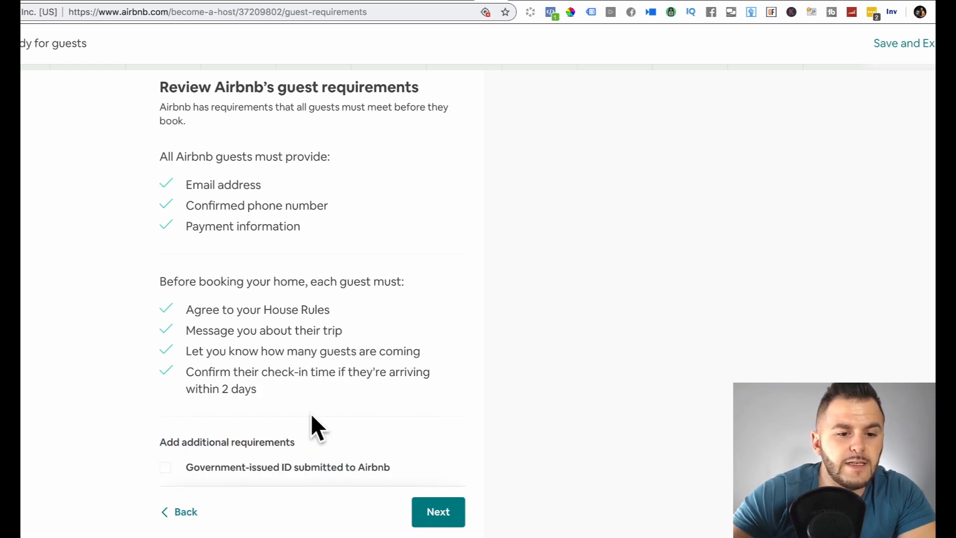
scroll(480, 420, "down", 3)
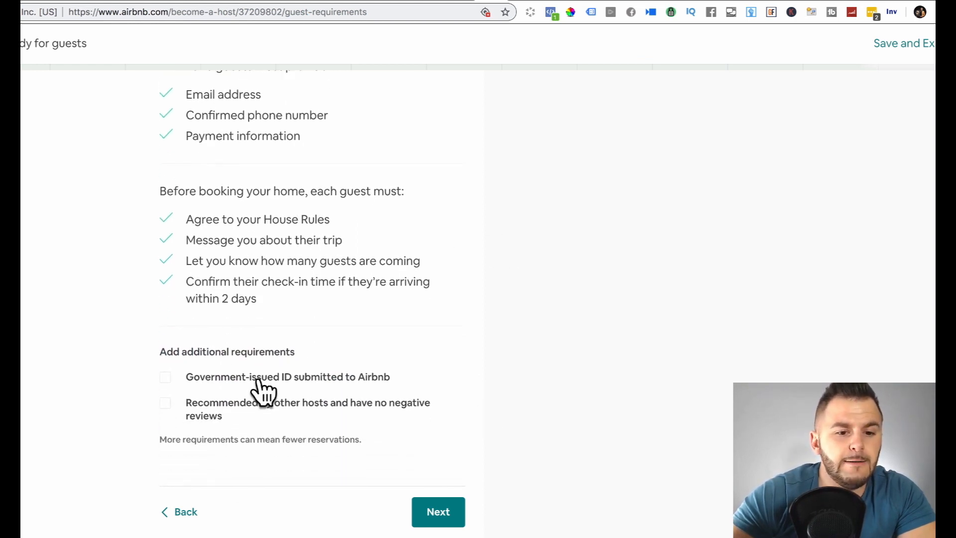
left_click(258, 380)
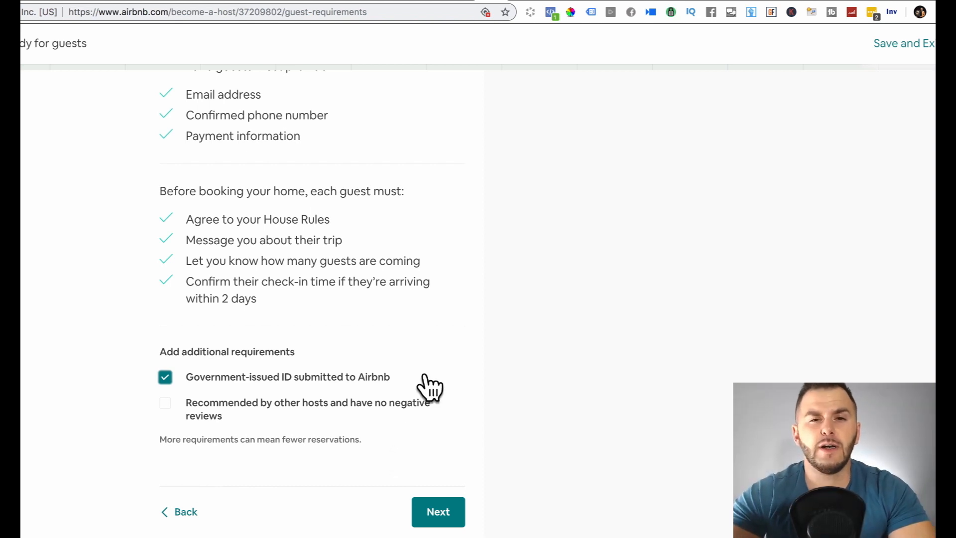
left_click(502, 387)
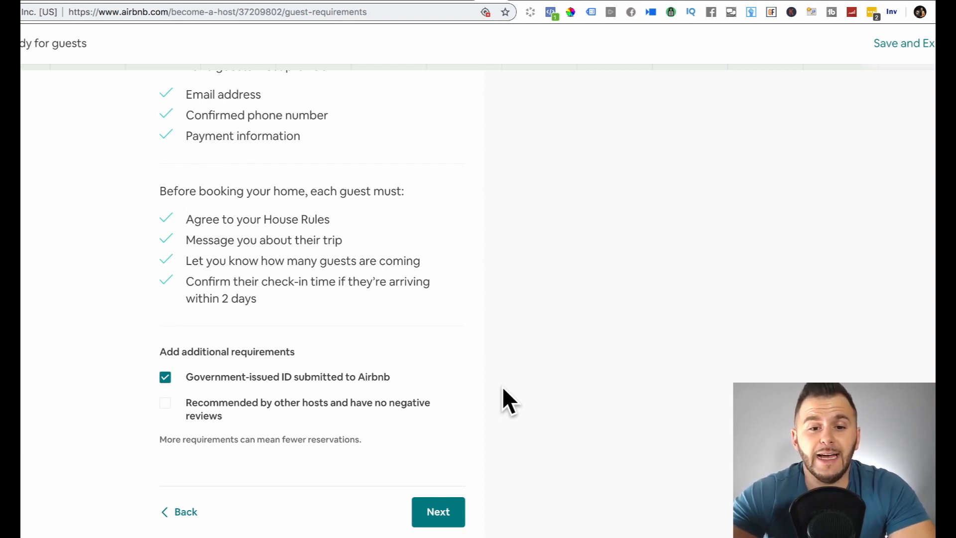
scroll(905, 328, "up", 1)
scroll(905, 328, "down", 1)
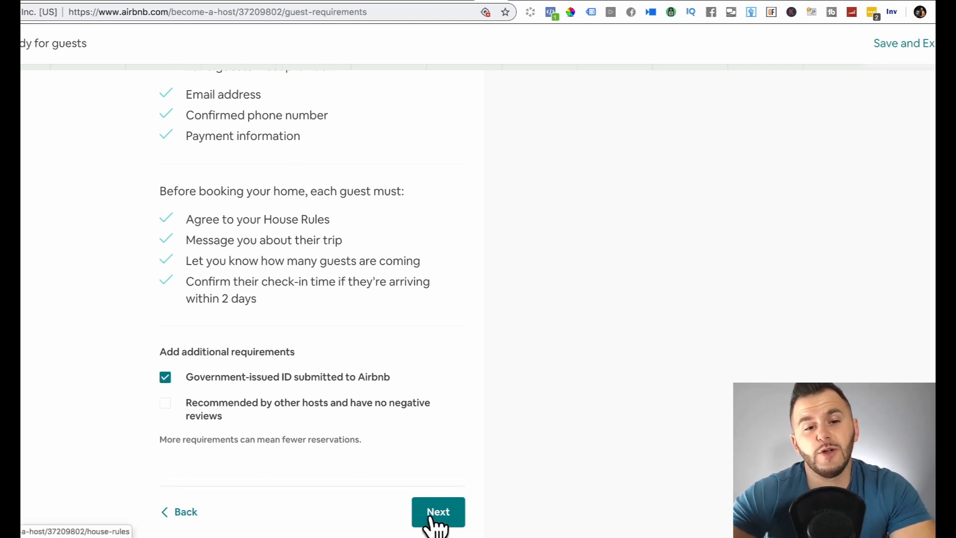
left_click(162, 380)
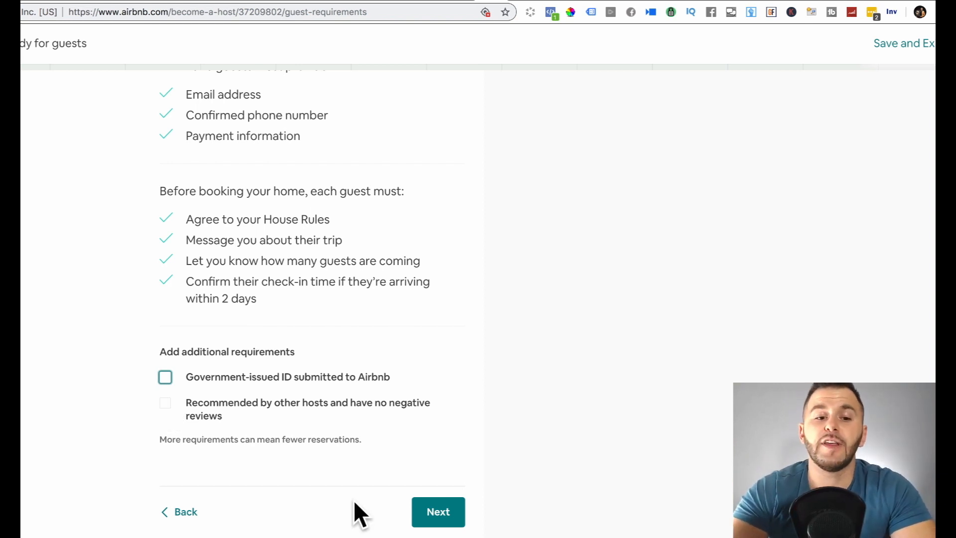
Continue to the house rules and allow children and infants, but disallow pets, smoking, and events or parties
left_click(438, 519)
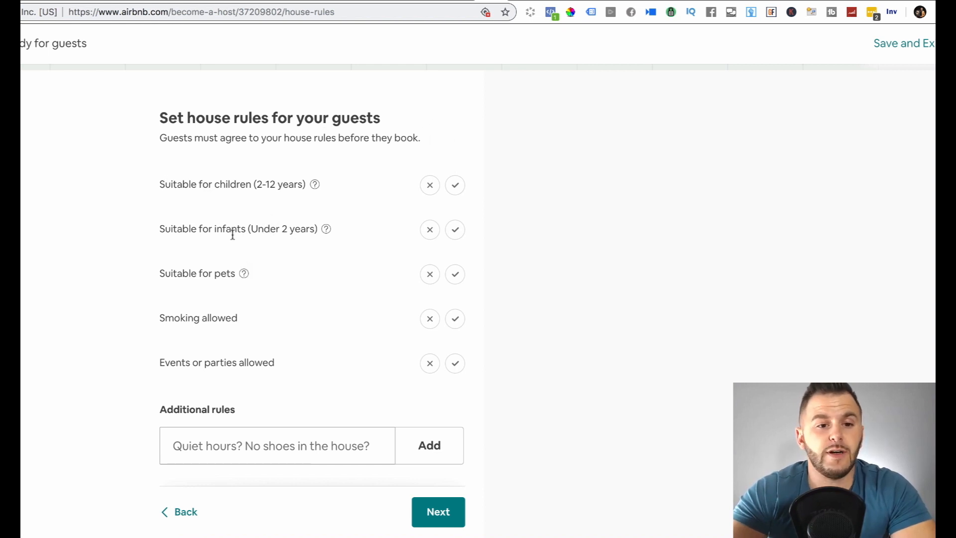
left_click(455, 230)
left_click(430, 274)
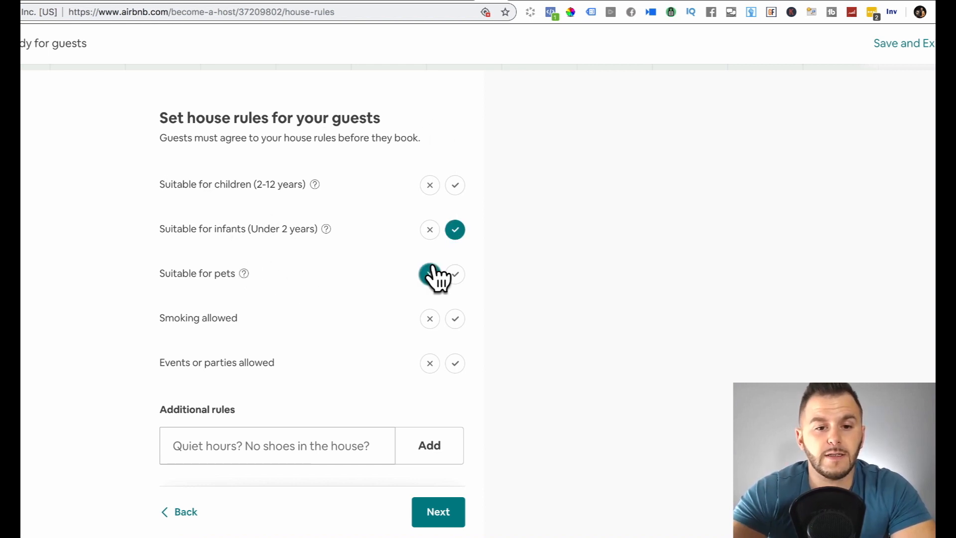
left_click(455, 185)
left_click(432, 318)
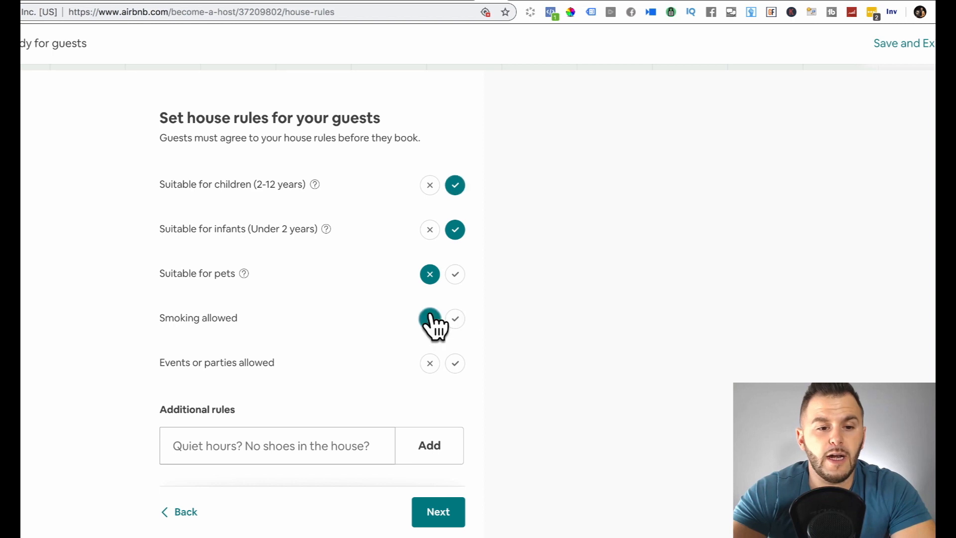
left_click(431, 365)
Enter "7 pm-8 am quiet hrs" under Additional rules
scroll(616, 378, "down", 5)
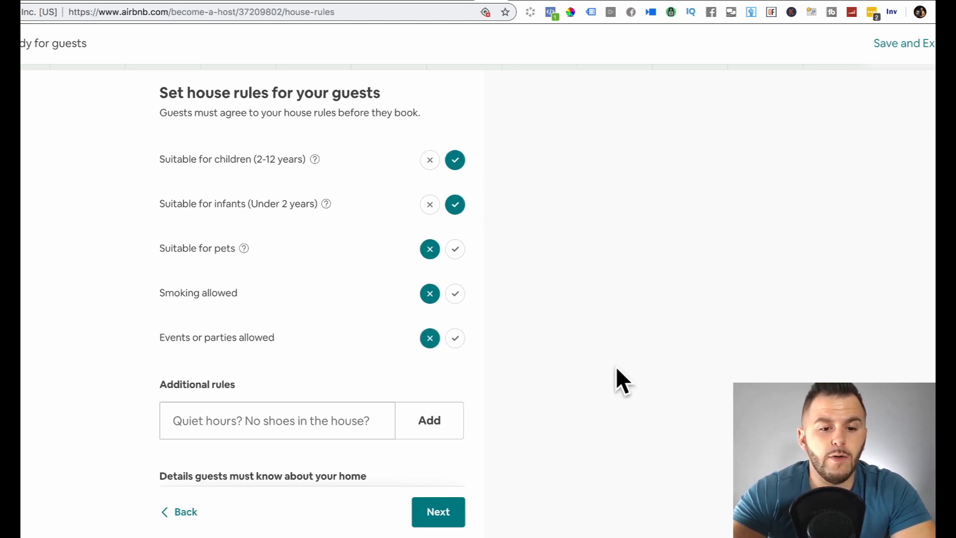
left_click(246, 193)
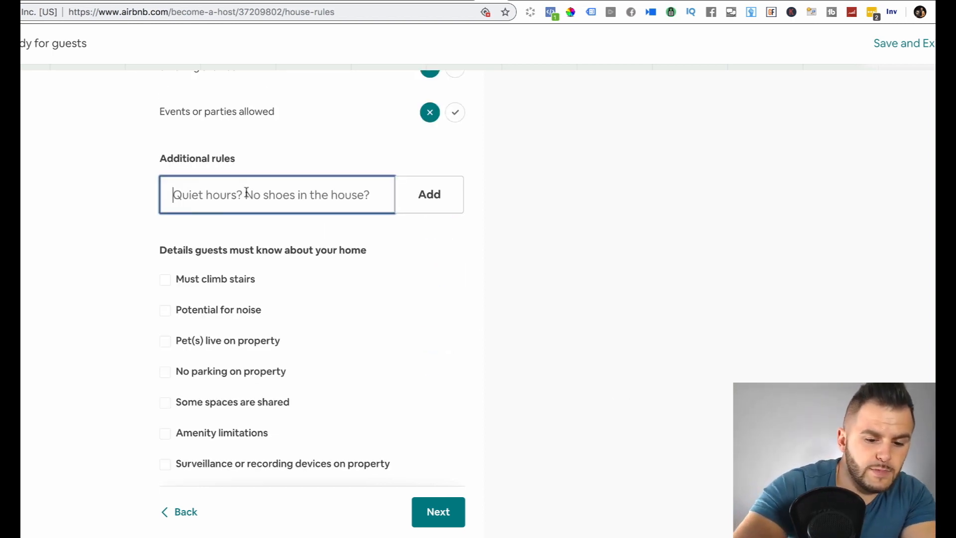
type("7 pm")
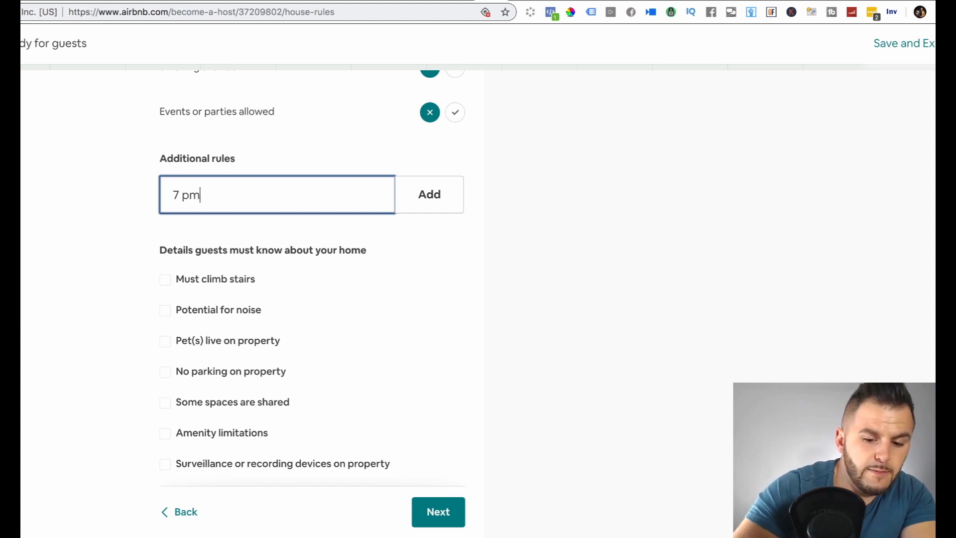
type("-8 am")
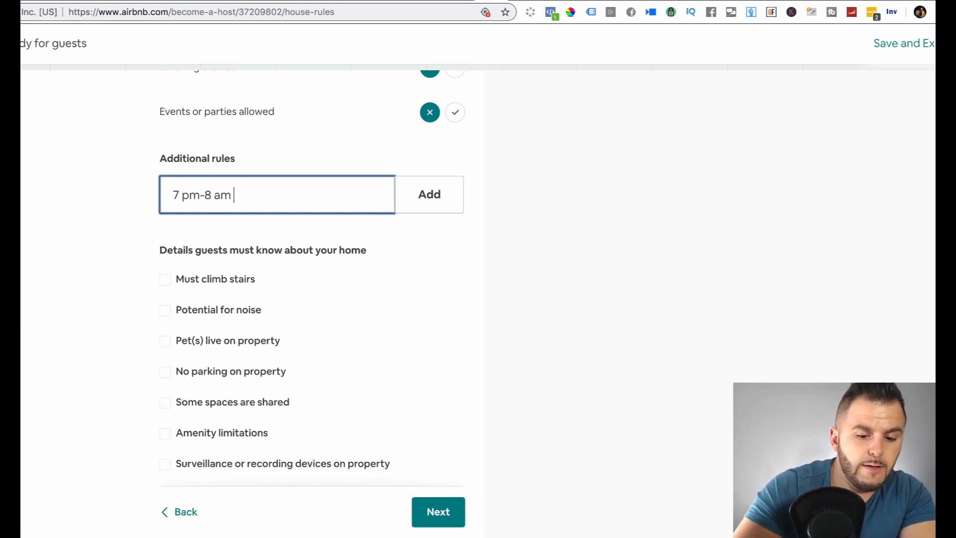
type(" quiet hrs")
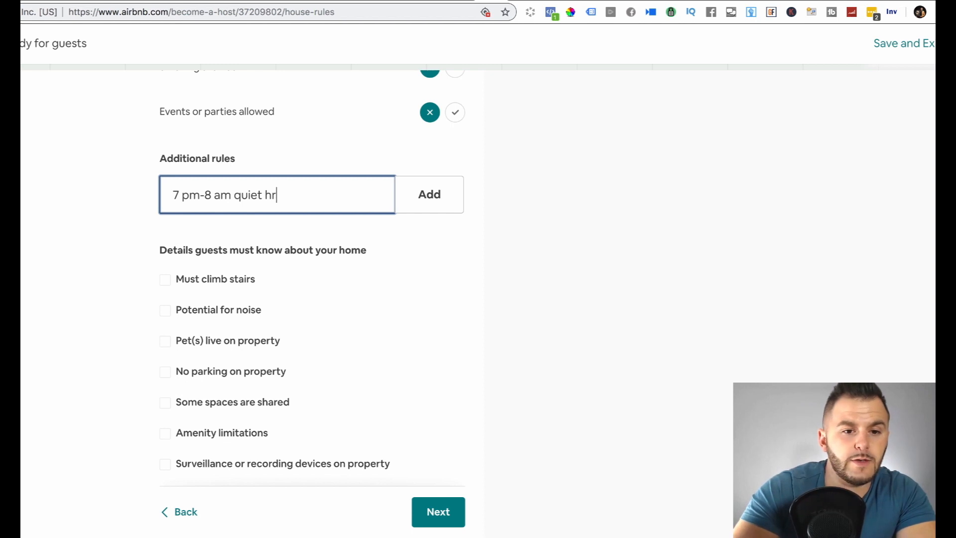
Mark "Must climb stairs" and "Surveillance or recording devices on property" as details guests must know, and continue
left_click(165, 280)
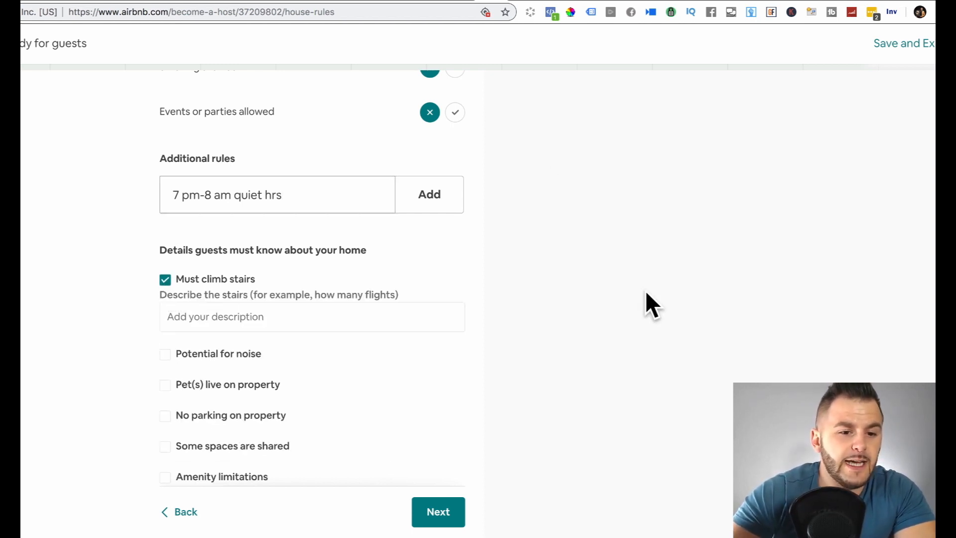
scroll(568, 295, "down", 1)
scroll(566, 292, "down", 5)
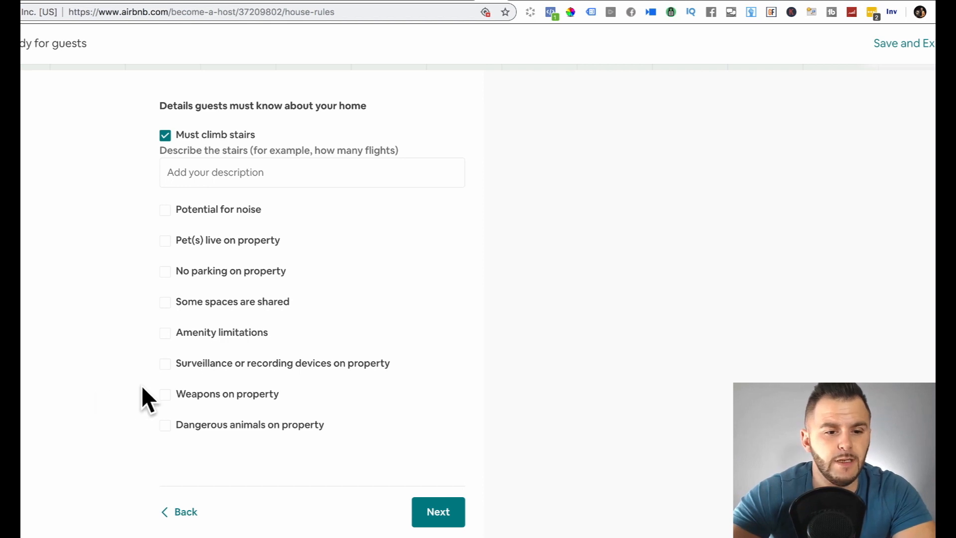
left_click(165, 363)
scroll(490, 336, "down", 2)
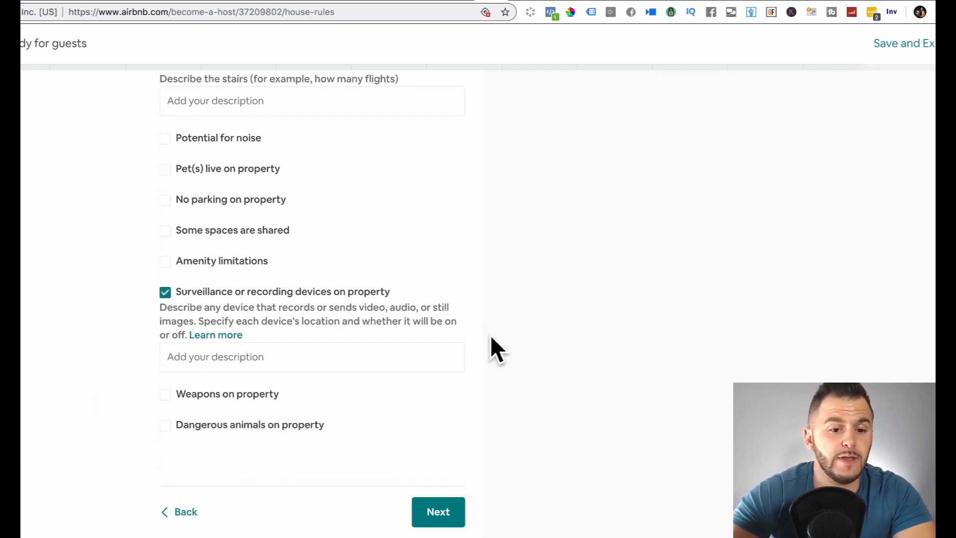
left_click(429, 511)
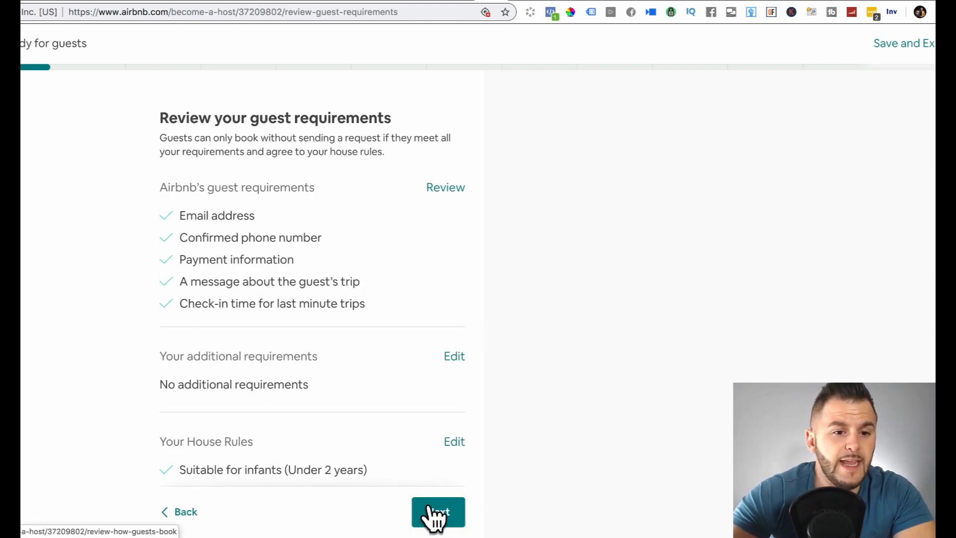
Continue past the guest requirements and booking overview, and agree to keep the calendar up to date
scroll(428, 514, "down", 2)
left_click(434, 513)
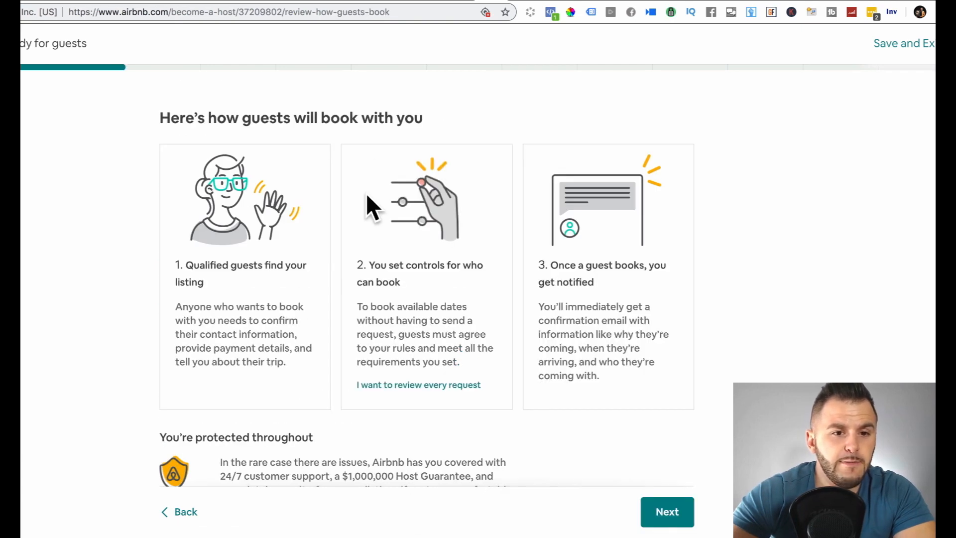
scroll(799, 194, "down", 2)
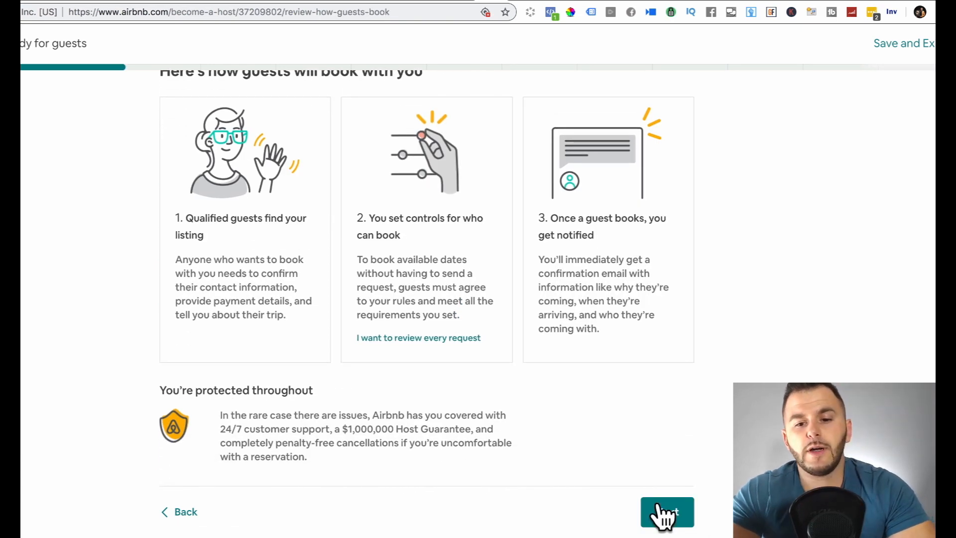
left_click(663, 512)
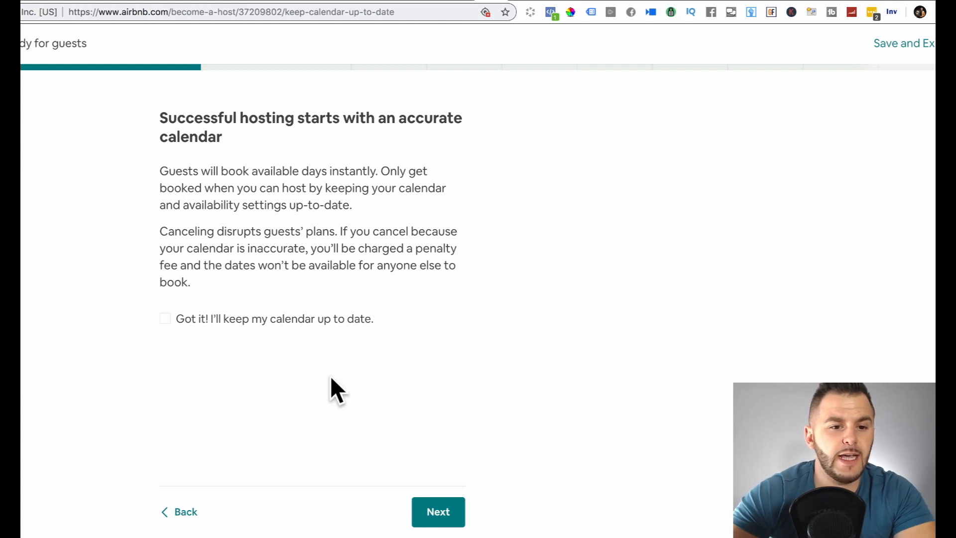
left_click(249, 319)
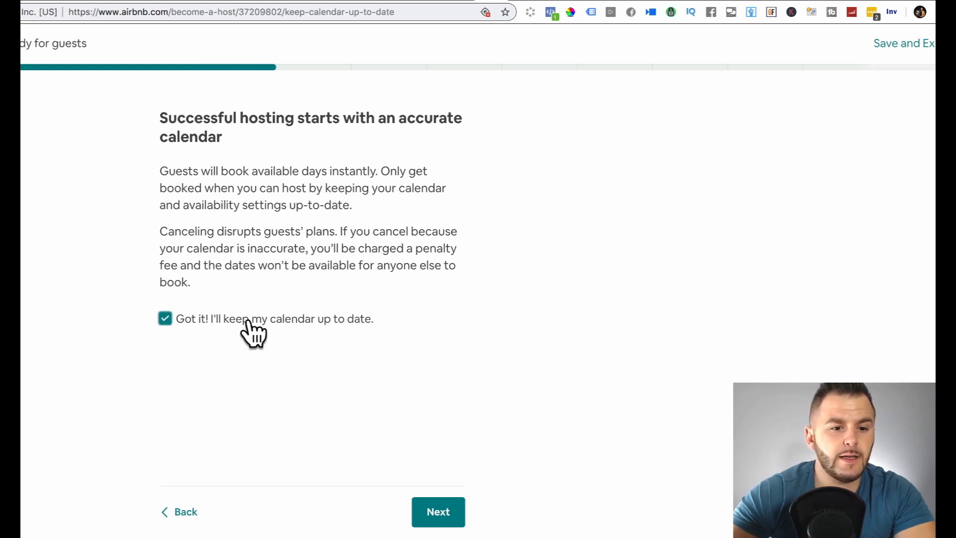
left_click(436, 518)
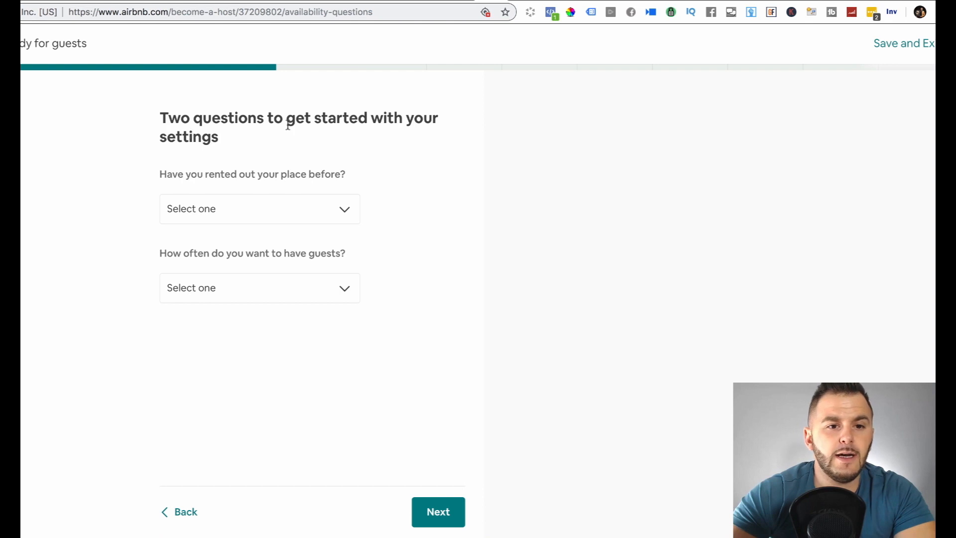
Answer "I have" for renting before and "As often as possible" for having guests, and continue to the availability settings
left_click(286, 209)
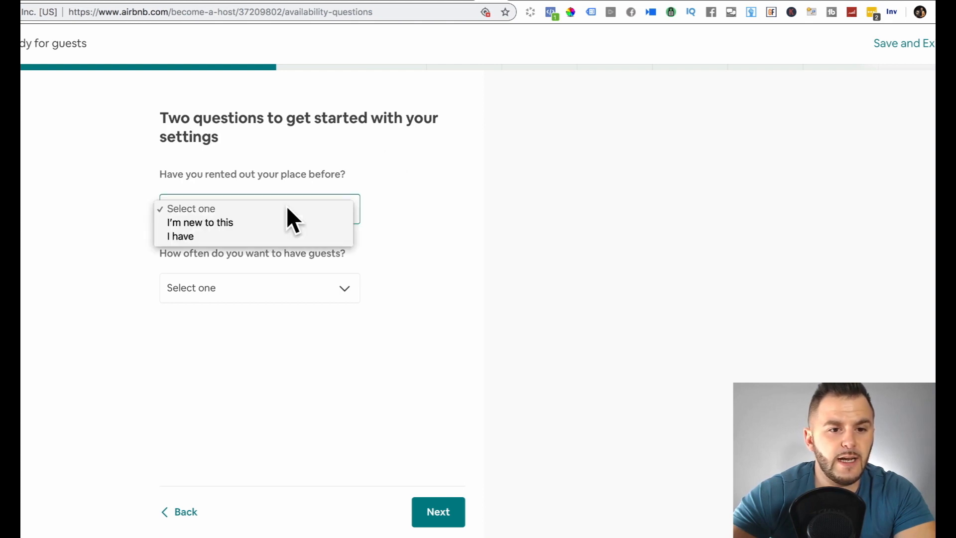
left_click(218, 236)
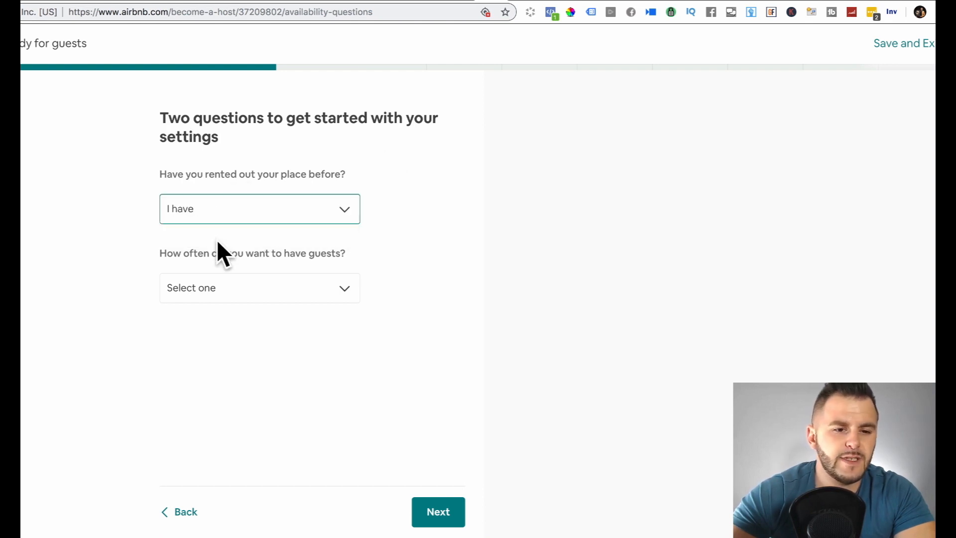
left_click(268, 287)
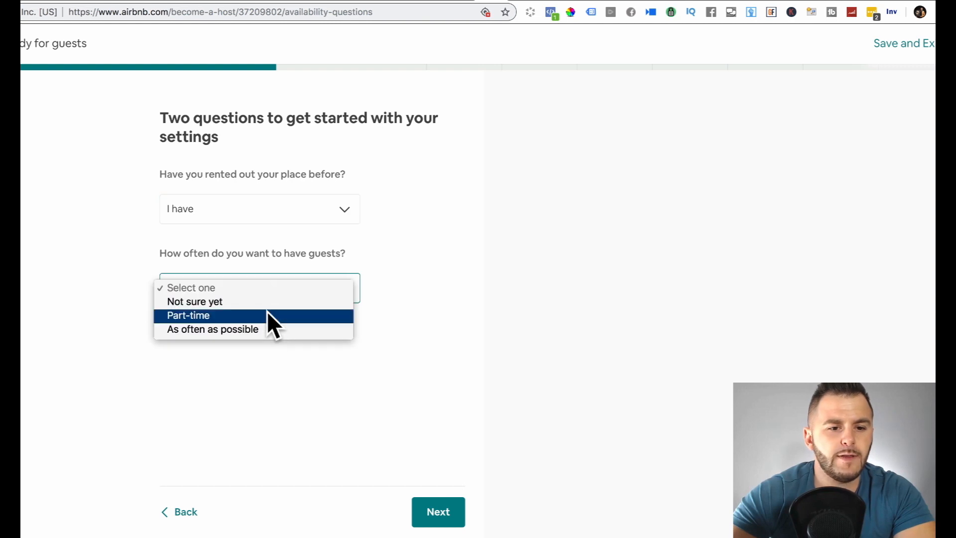
left_click(269, 329)
left_click(270, 286)
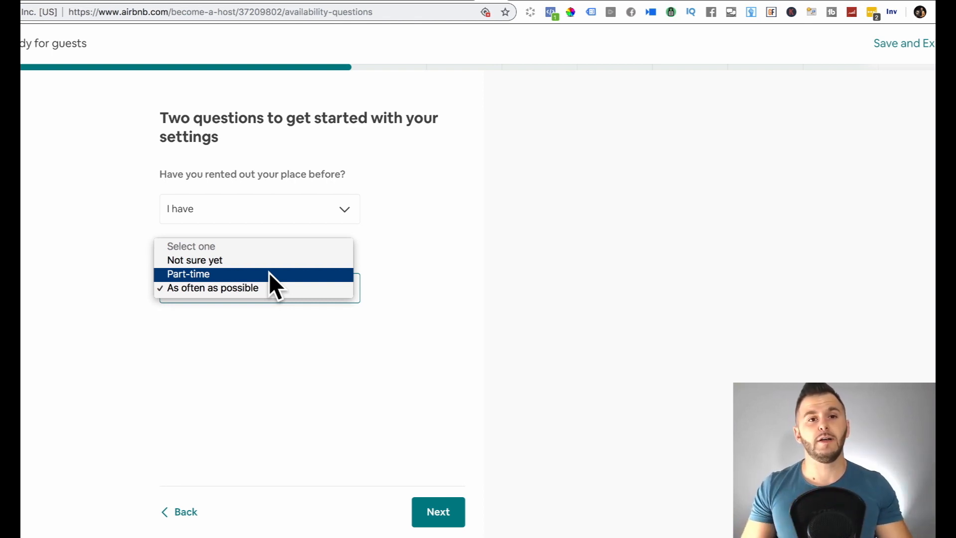
left_click(478, 334)
left_click(450, 511)
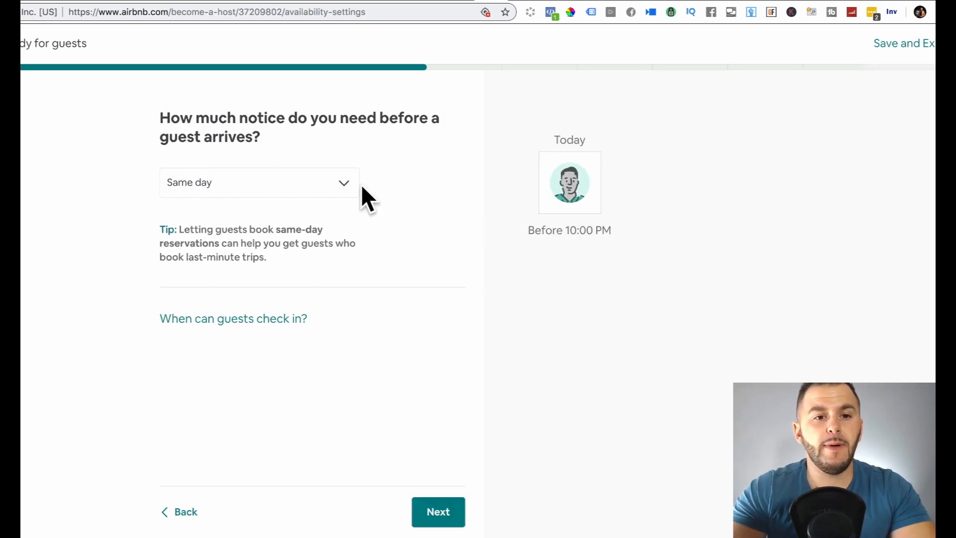
Accept same-day notice and booking for all future dates, and set the minimum stay to 1 night
left_click(439, 519)
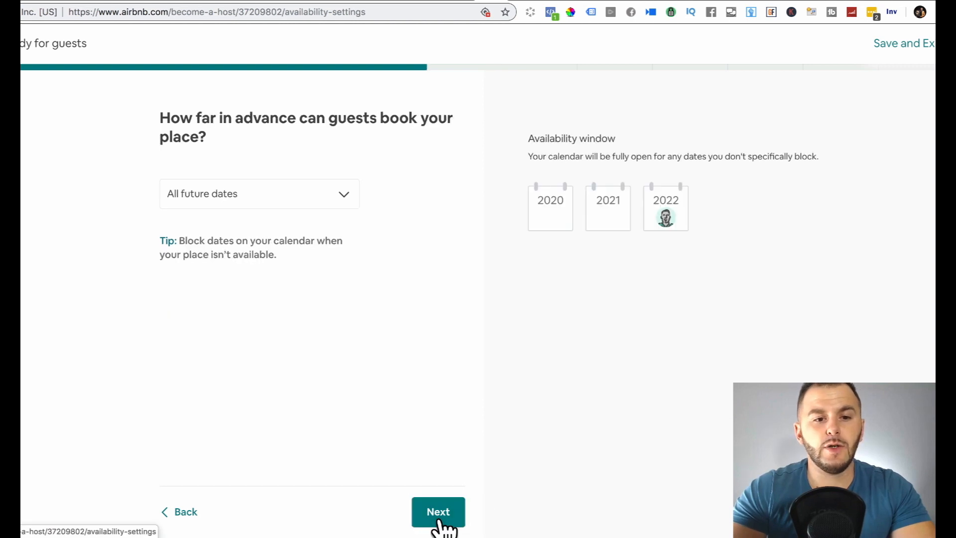
left_click(442, 523)
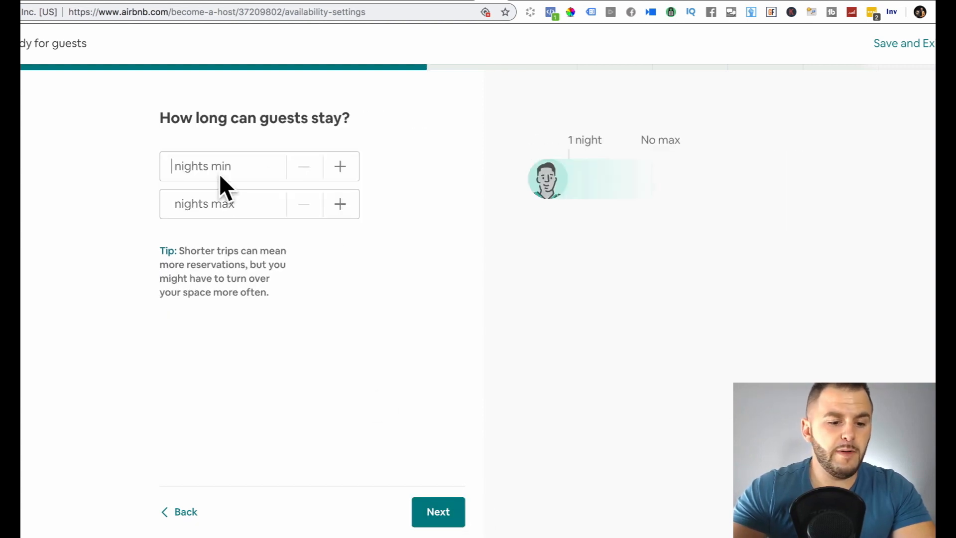
type("1 night min")
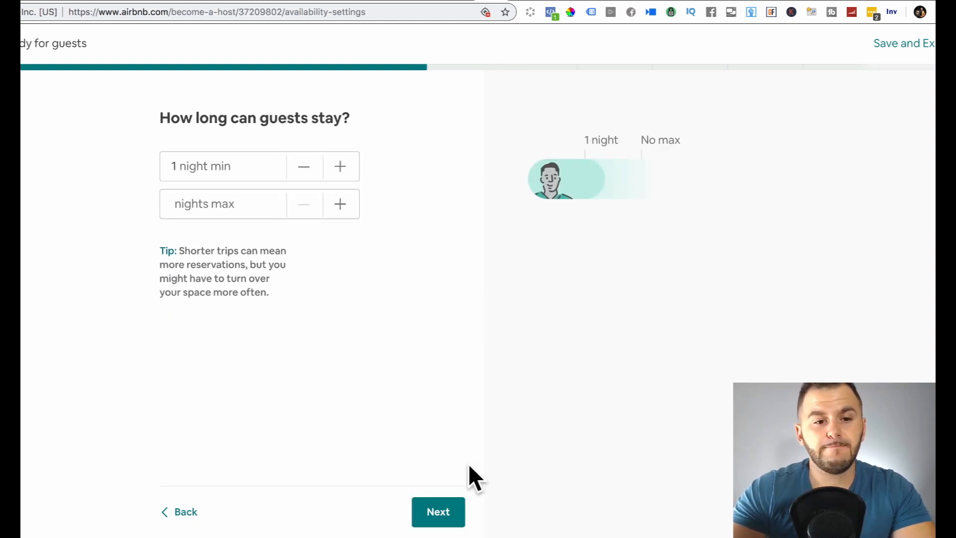
left_click(436, 514)
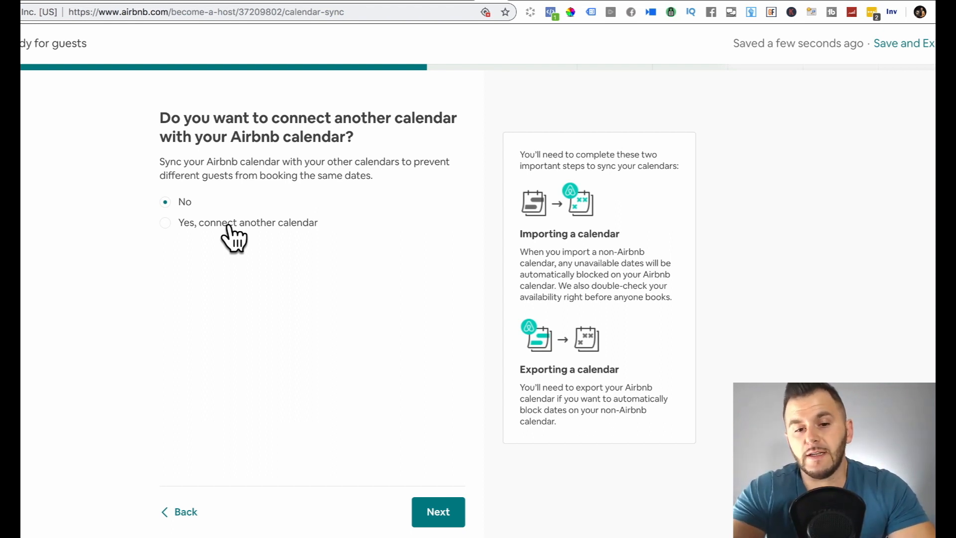
Decline connecting another calendar and continue past the July 2019 calendar to the pricing page
left_click(442, 507)
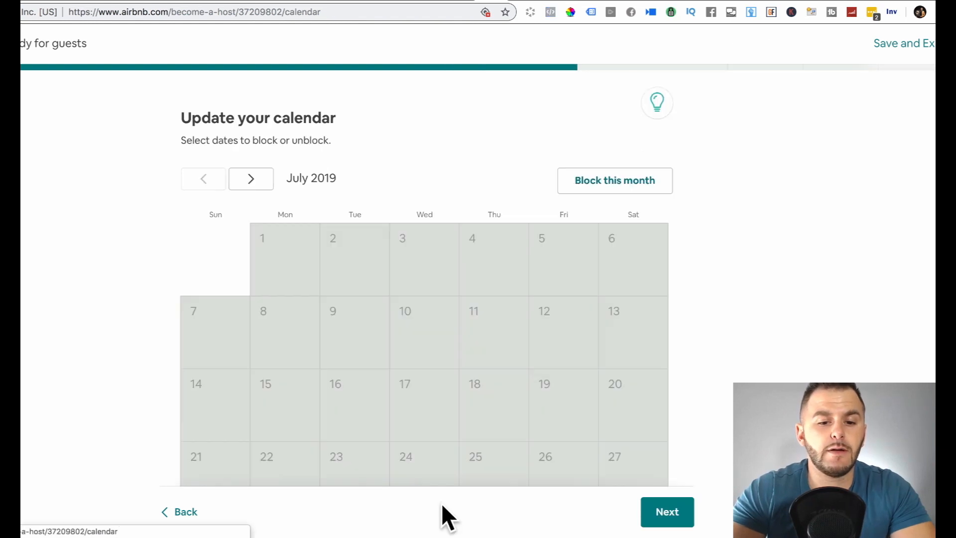
left_click(663, 513)
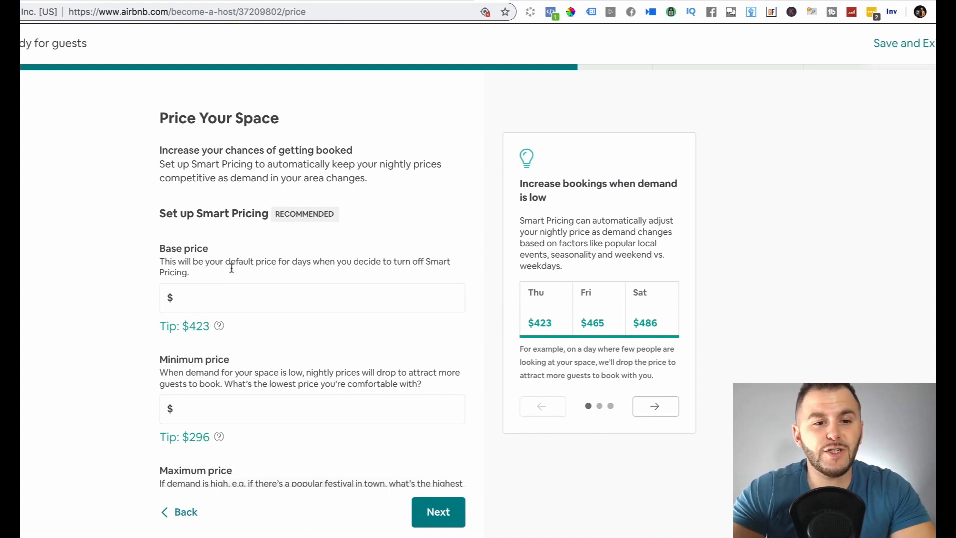
Set up Smart Pricing with a $300 base price, $200 minimum and $350 maximum, and continue to the special offer page
left_click(208, 301)
type("300")
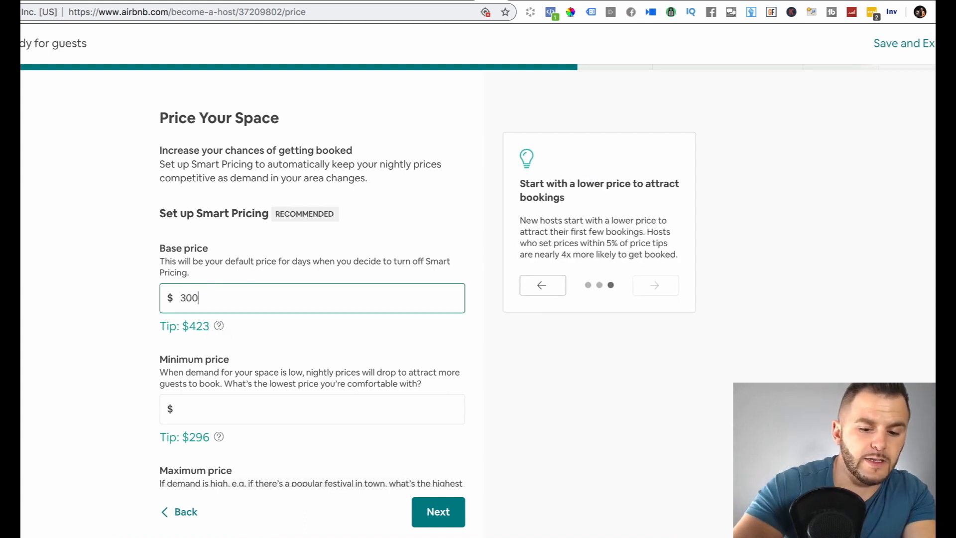
left_click(212, 409)
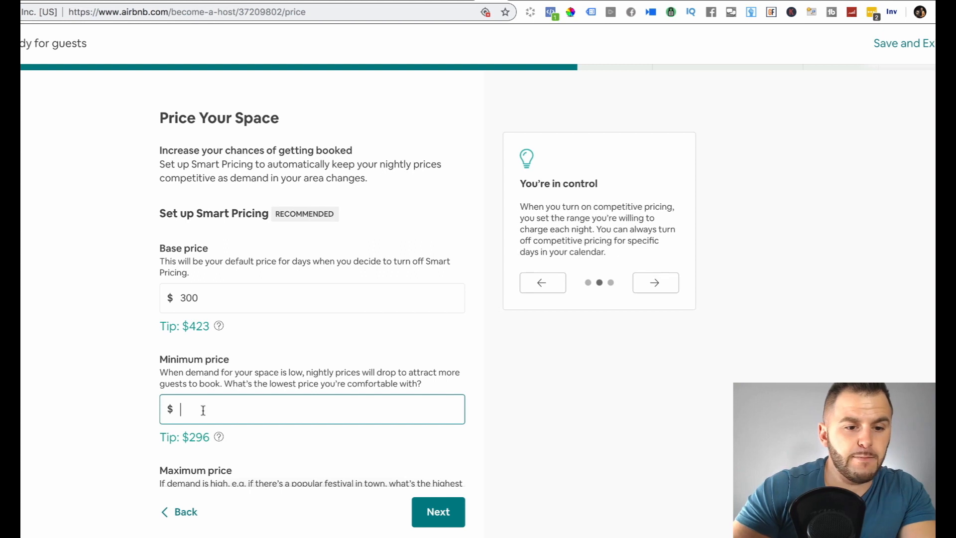
type("200")
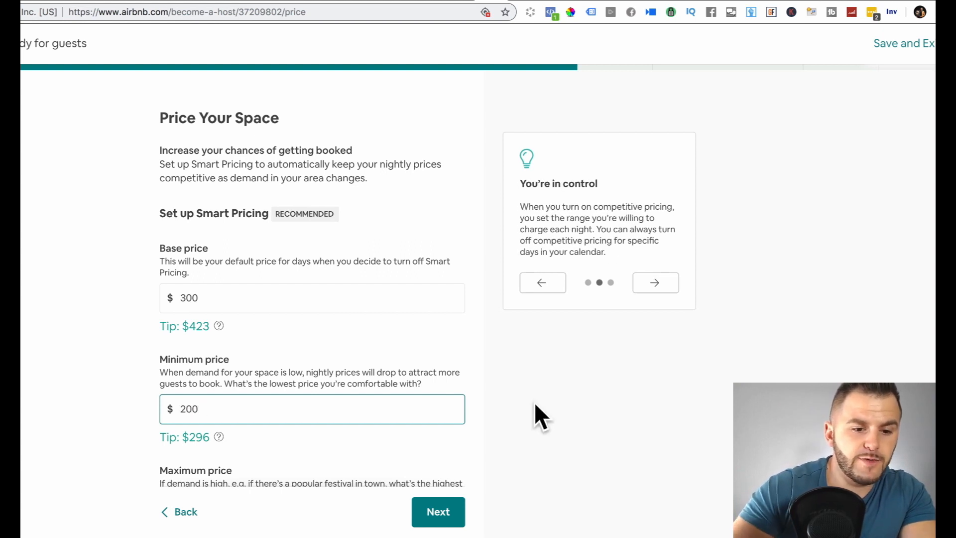
left_click(535, 404)
scroll(398, 418, "down", 2)
left_click(276, 433)
type("35")
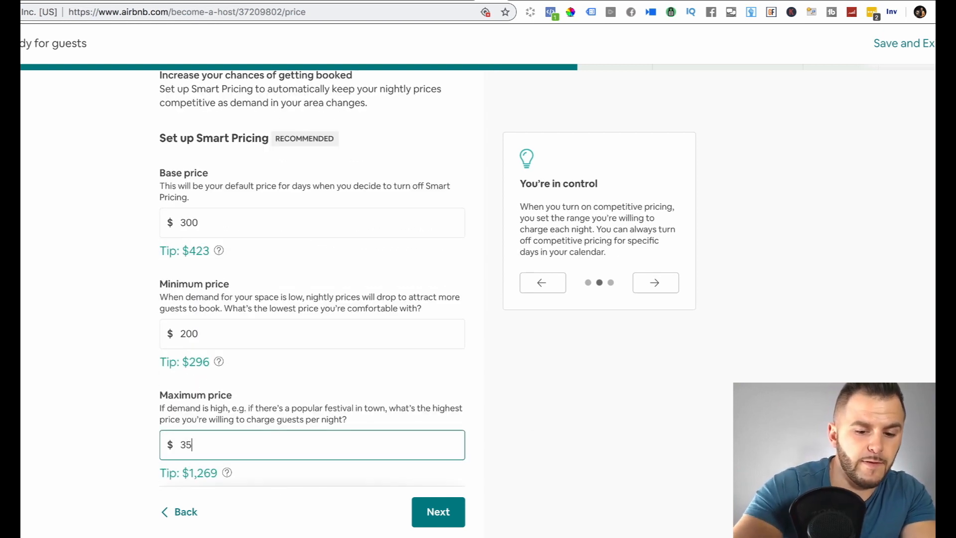
type("0")
left_click(449, 507)
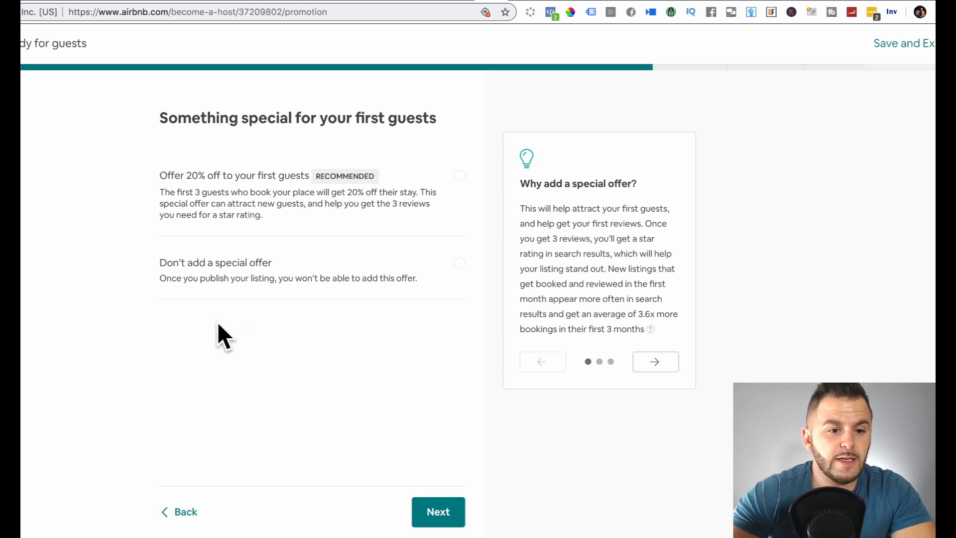
Choose to offer 20% off to the first guests and continue to the length-of-stay prices
left_click(443, 518)
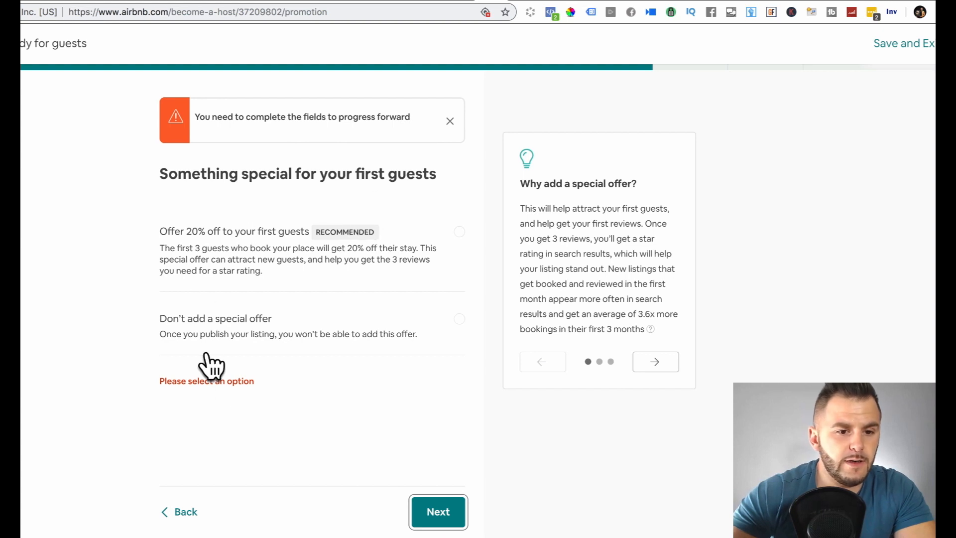
left_click(214, 386)
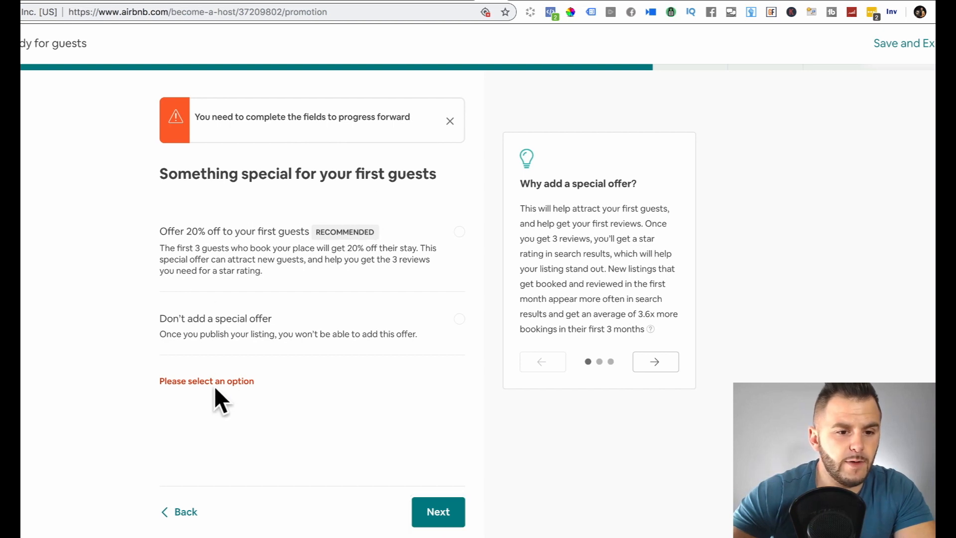
left_click(229, 242)
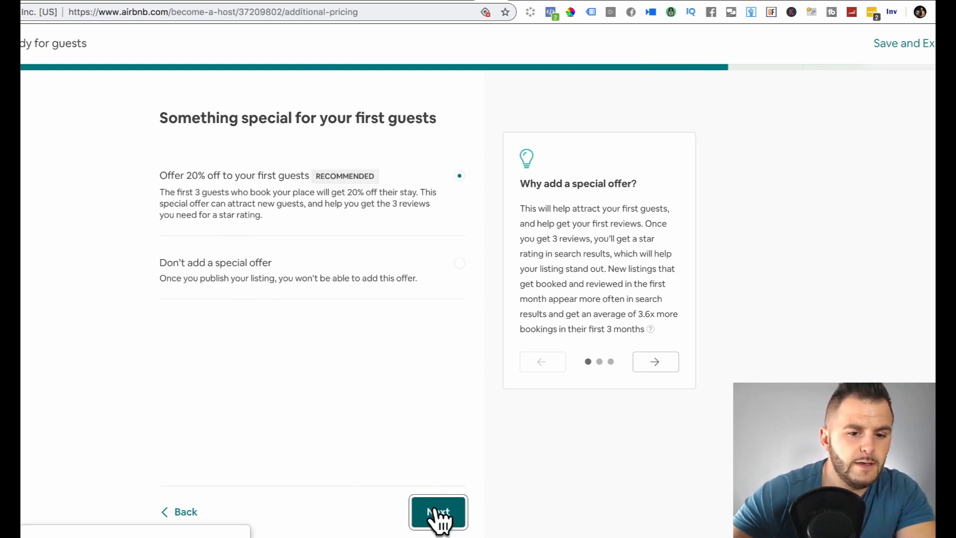
left_click(433, 516)
Set the weekly discount to 5% and the monthly discount to 10%, and continue to the booking expectations
left_click(227, 219)
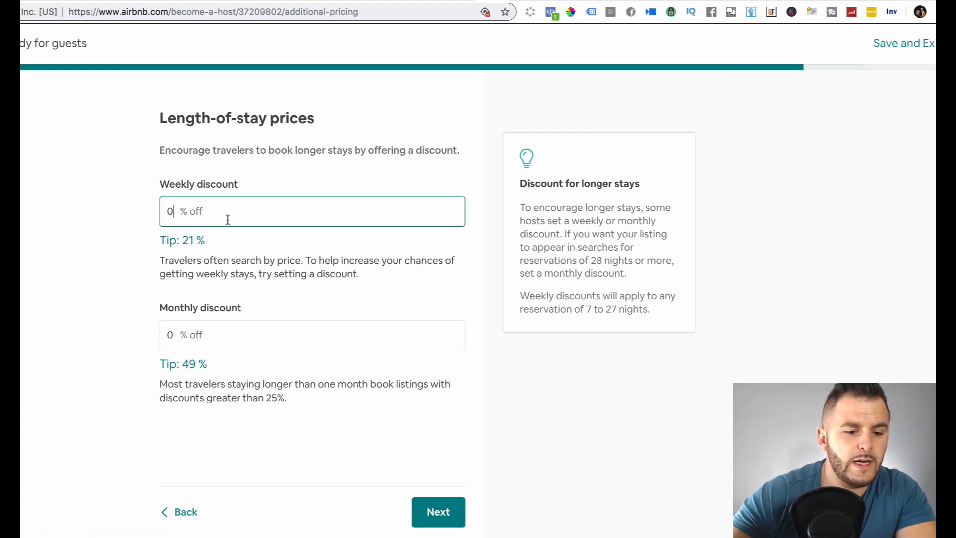
type("5")
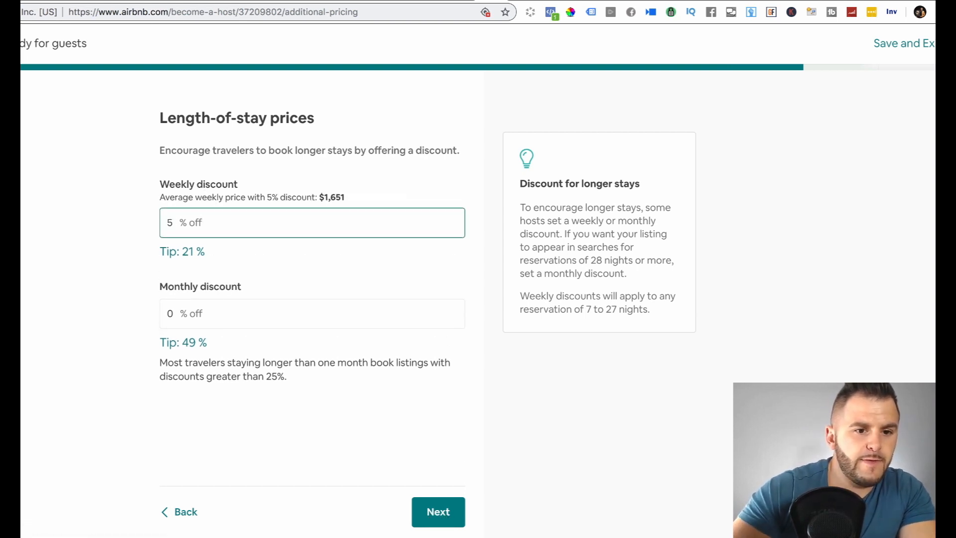
left_click(171, 313)
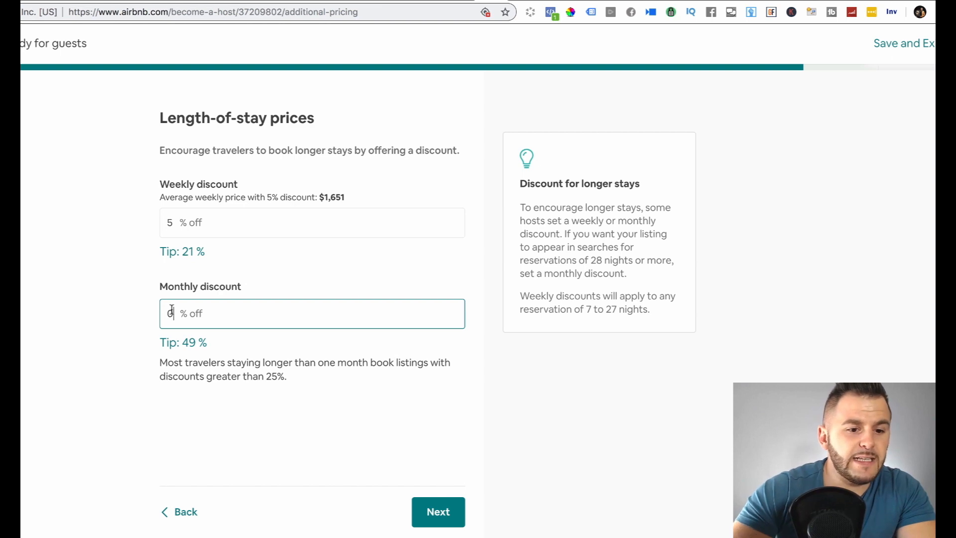
type("10")
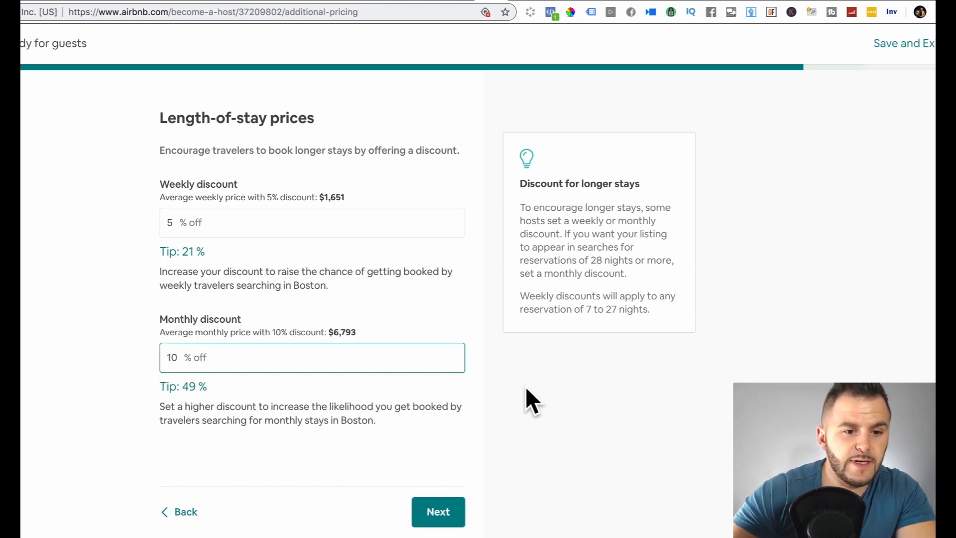
left_click(447, 516)
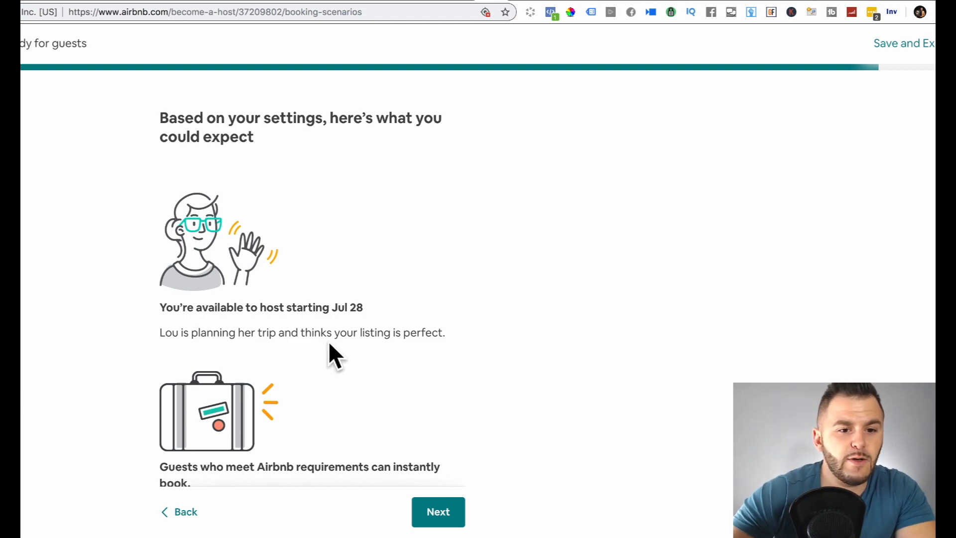
Look through the expected booking scenarios and continue through the remaining setup to the ready-to-publish page
scroll(490, 324, "down", 5)
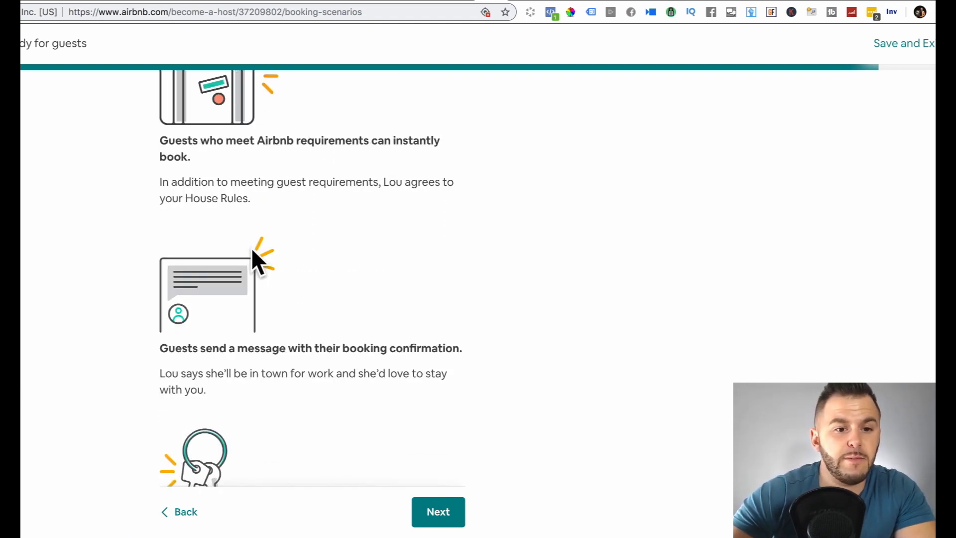
left_click(443, 518)
left_click(442, 515)
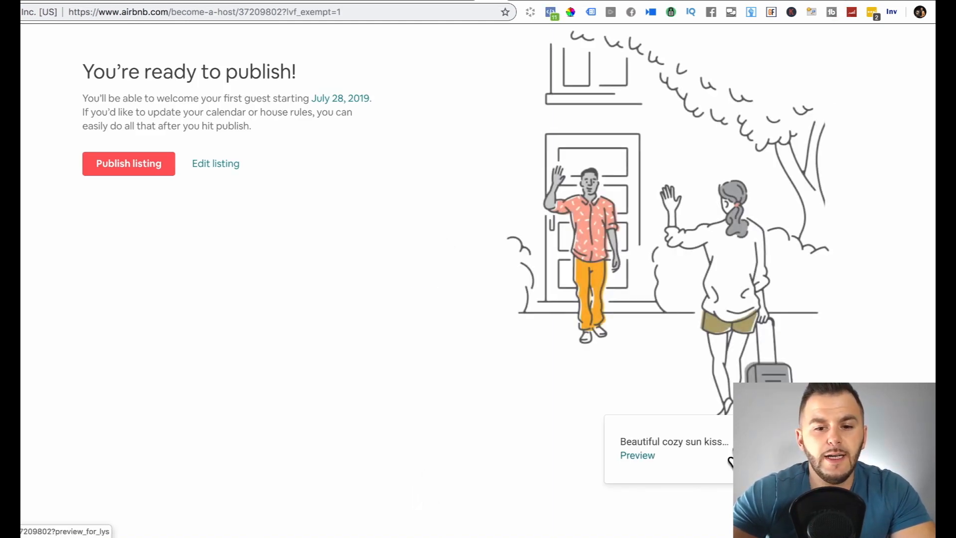
left_click(125, 165)
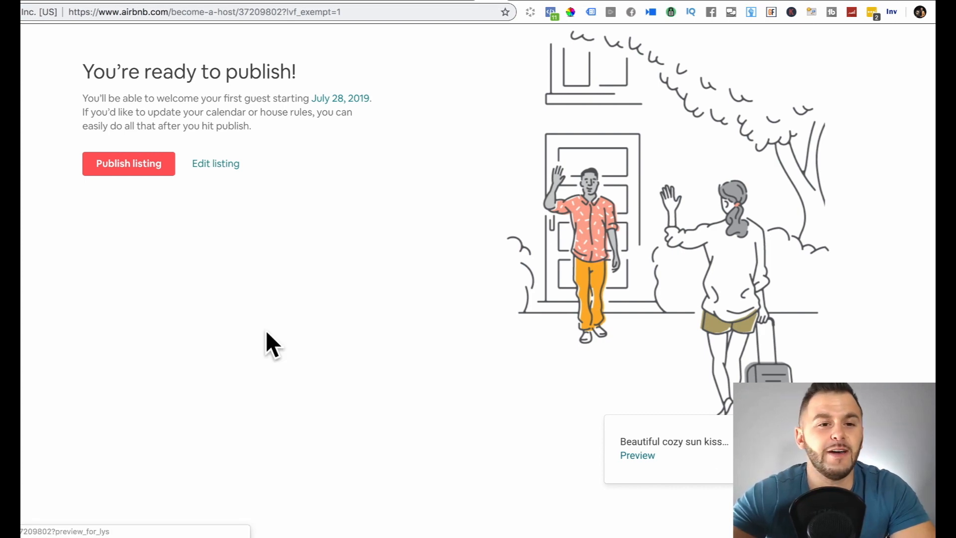
left_click(207, 168)
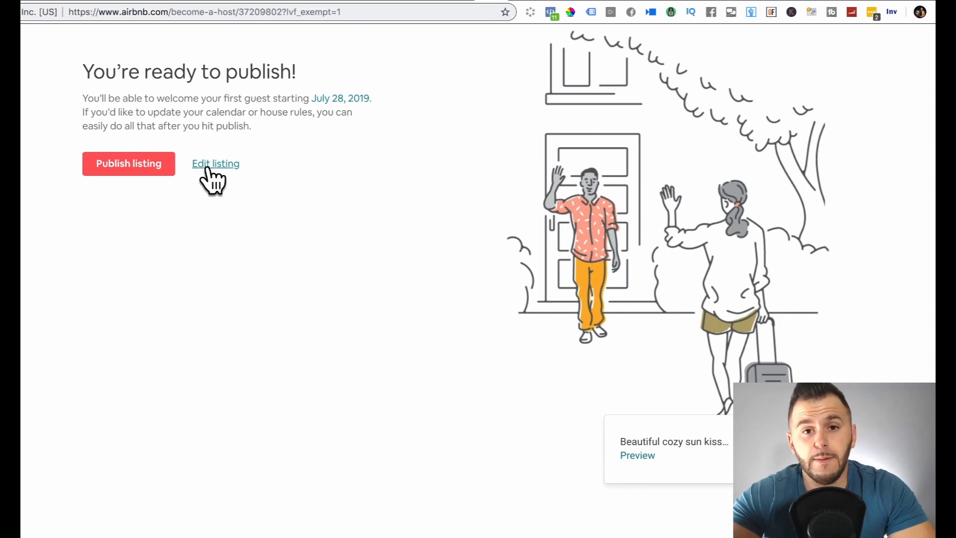